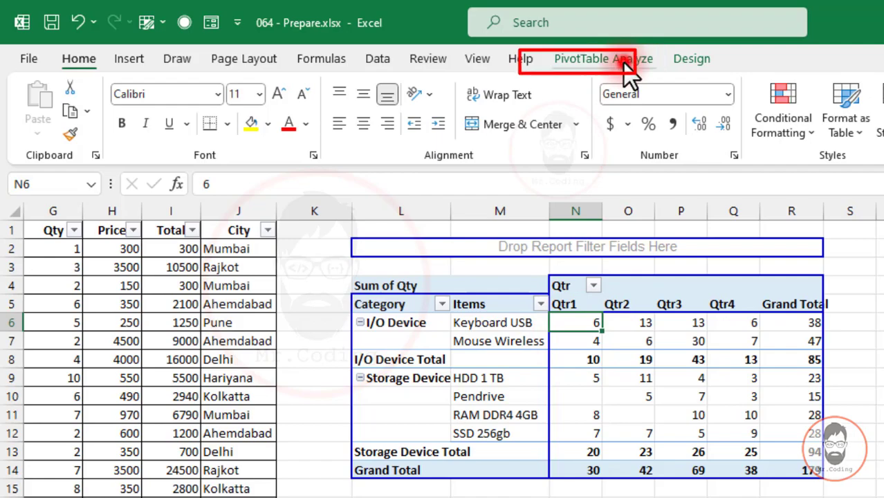
Review the Show Values As calculations offered for Sum of Qty in its value field settings and from the Keyboard USB Qtr1 value.
{"action": "left_click", "coordinate": [626, 69]}
{"action": "left_click", "coordinate": [166, 139]}
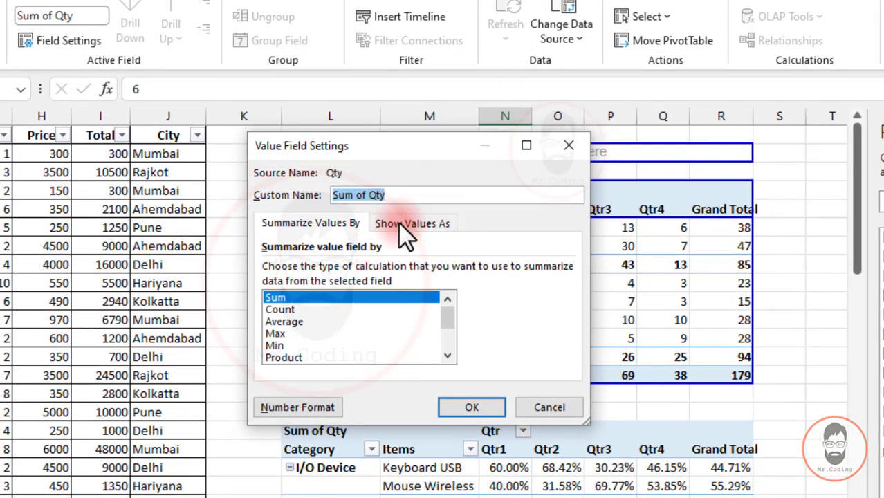
{"action": "left_click", "coordinate": [401, 223]}
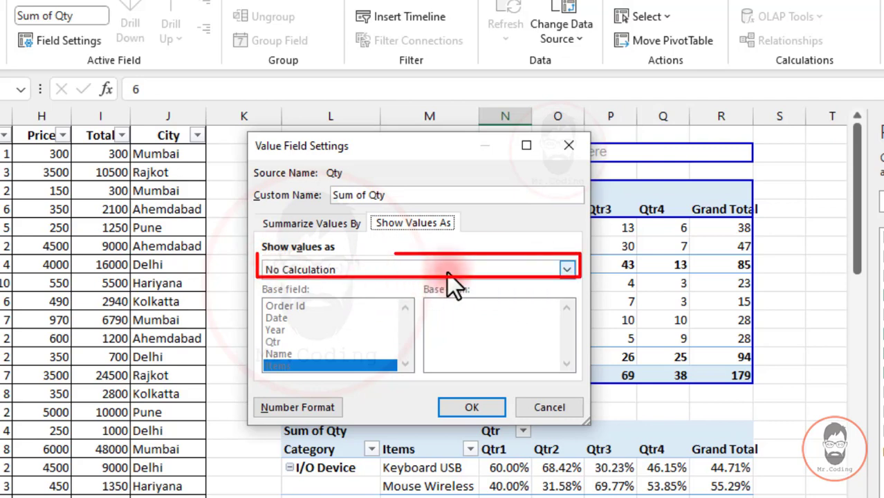
{"action": "left_click", "coordinate": [549, 270]}
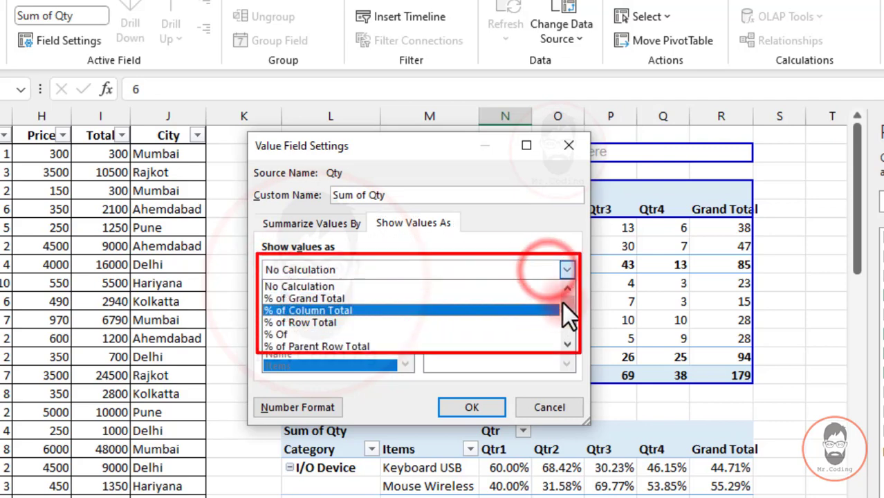
{"action": "left_click_drag", "start_coordinate": [562, 300], "coordinate": [499, 207]}
{"action": "left_click", "coordinate": [571, 144]}
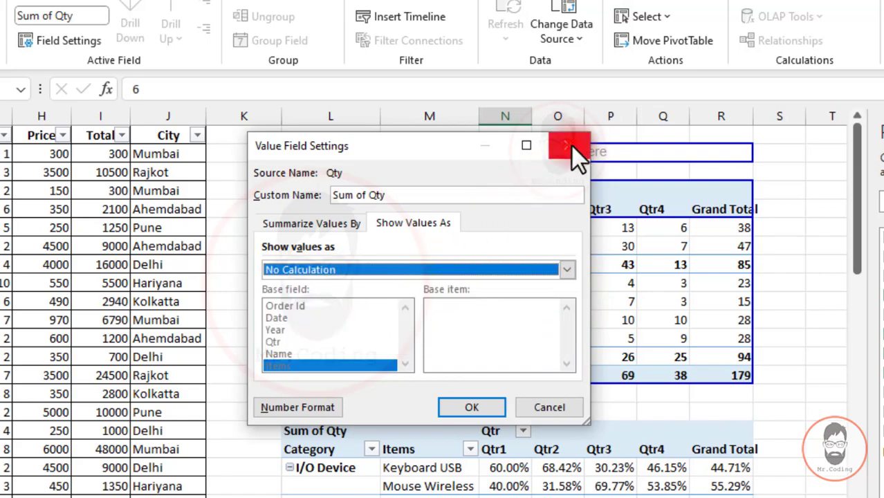
{"action": "left_click", "coordinate": [571, 145]}
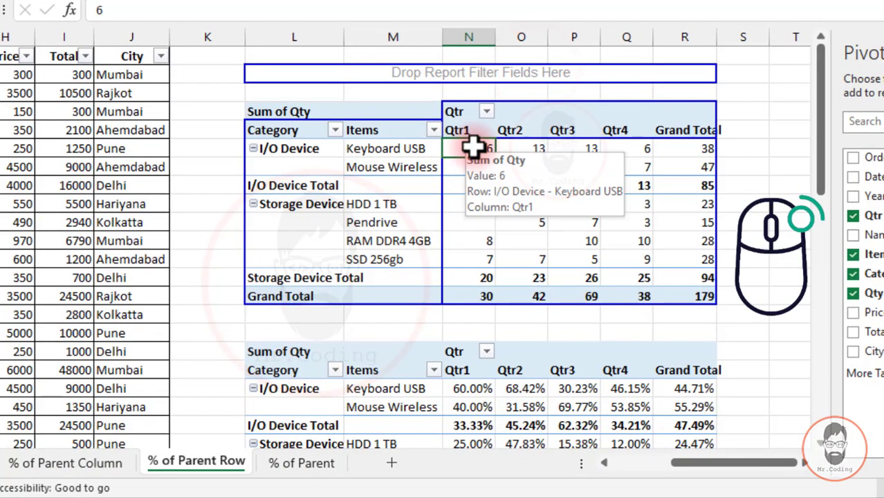
{"action": "right_click", "coordinate": [472, 145]}
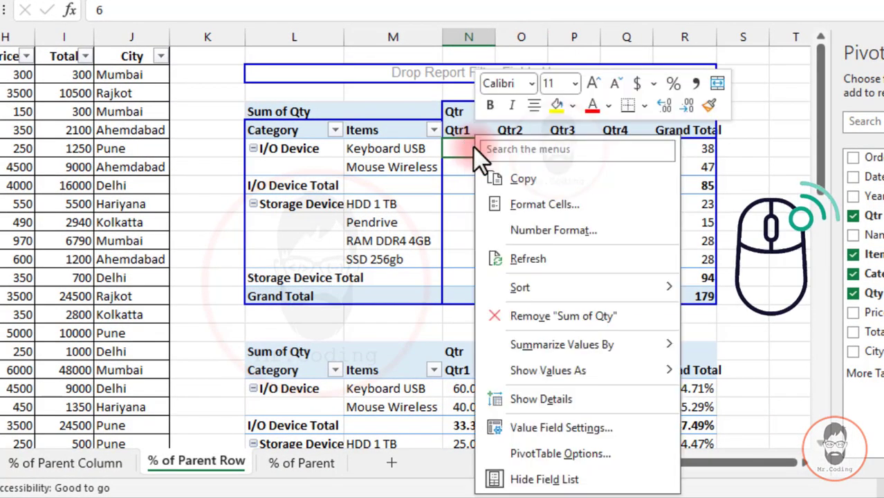
{"action": "left_click", "coordinate": [560, 372]}
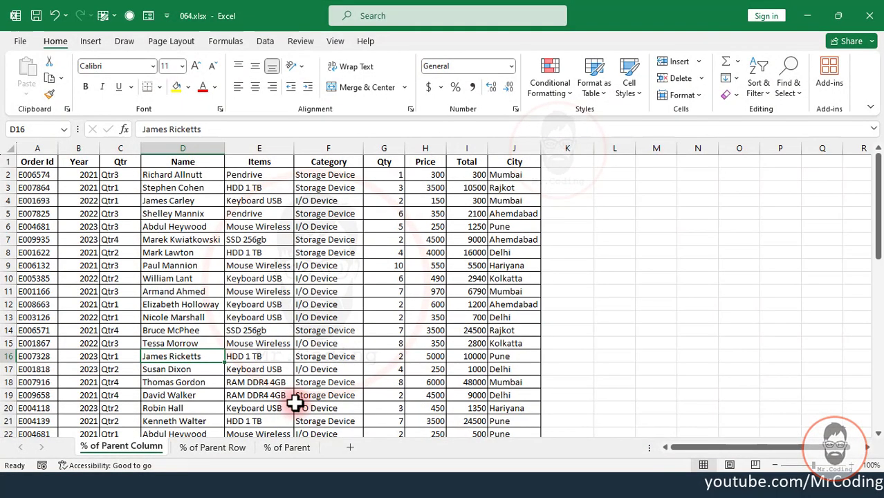
Insert a PivotTable from the order data range A1:J54 into the existing worksheet at cell L3.
{"action": "scroll", "coordinate": [173, 291], "scroll_direction": "down", "scroll_amount": 5}
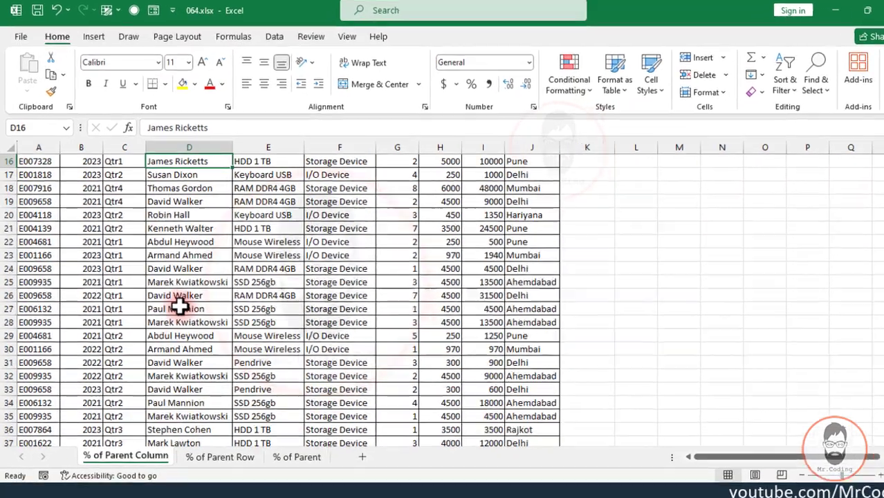
{"action": "scroll", "coordinate": [173, 297], "scroll_direction": "up", "scroll_amount": 3}
{"action": "scroll", "coordinate": [205, 322], "scroll_direction": "up", "scroll_amount": 2}
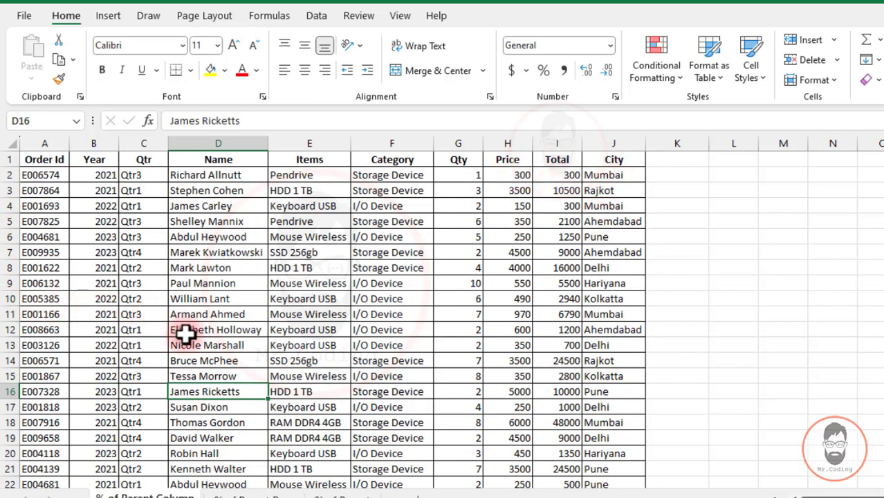
{"action": "key", "text": "ctrl+a"}
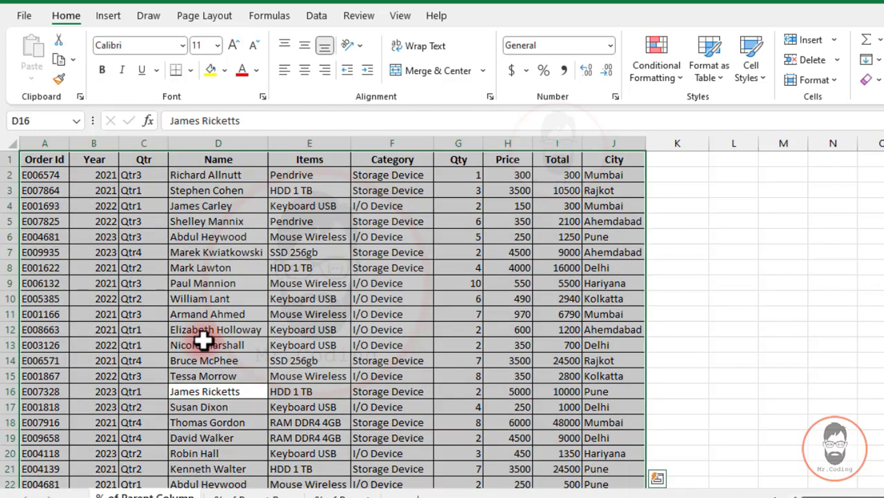
{"action": "left_click", "coordinate": [108, 17]}
{"action": "left_click", "coordinate": [41, 51]}
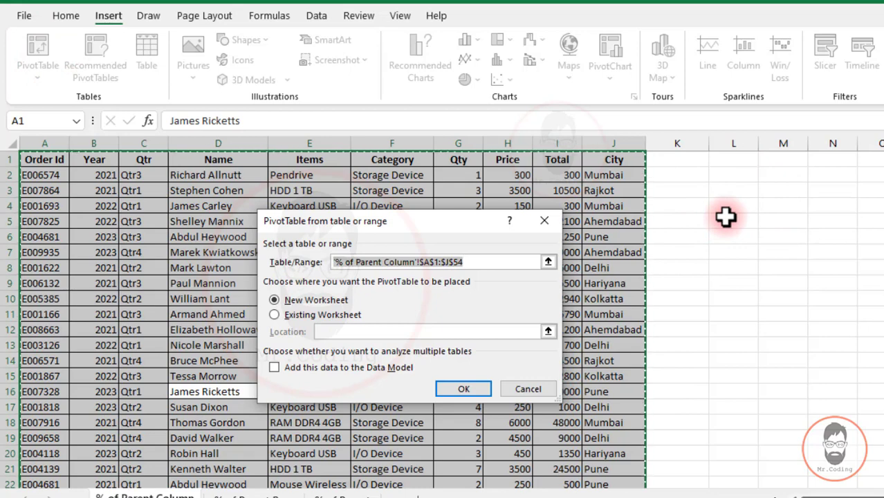
{"action": "left_click", "coordinate": [285, 316]}
{"action": "left_click", "coordinate": [720, 191]}
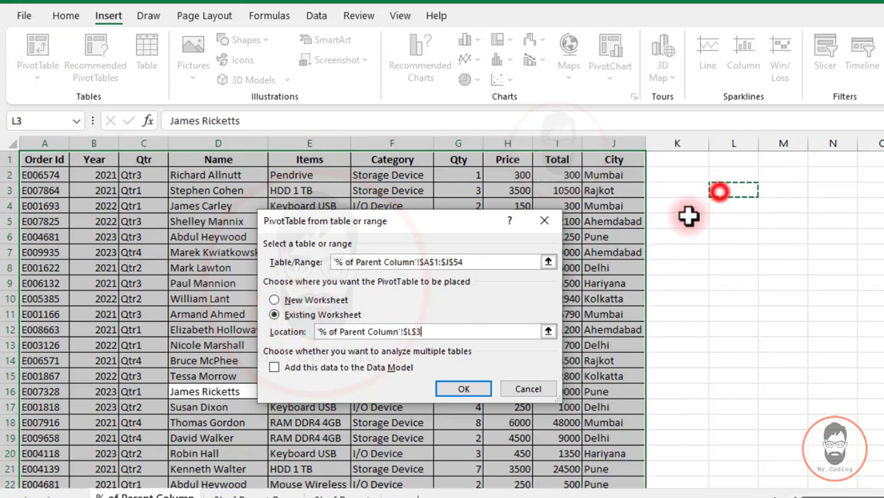
{"action": "left_click", "coordinate": [459, 383]}
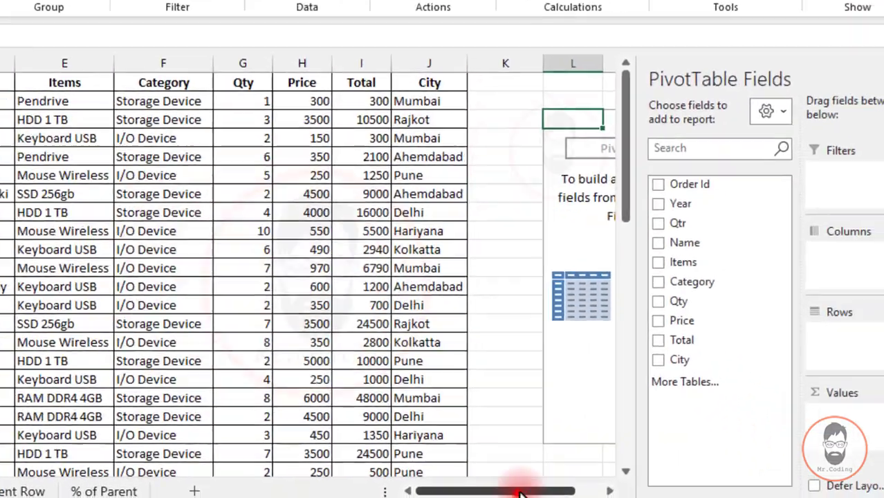
Lay out the PivotTable with Qtr as the column field and Category followed by Items as the row fields.
{"action": "left_click_drag", "start_coordinate": [519, 492], "coordinate": [609, 488]}
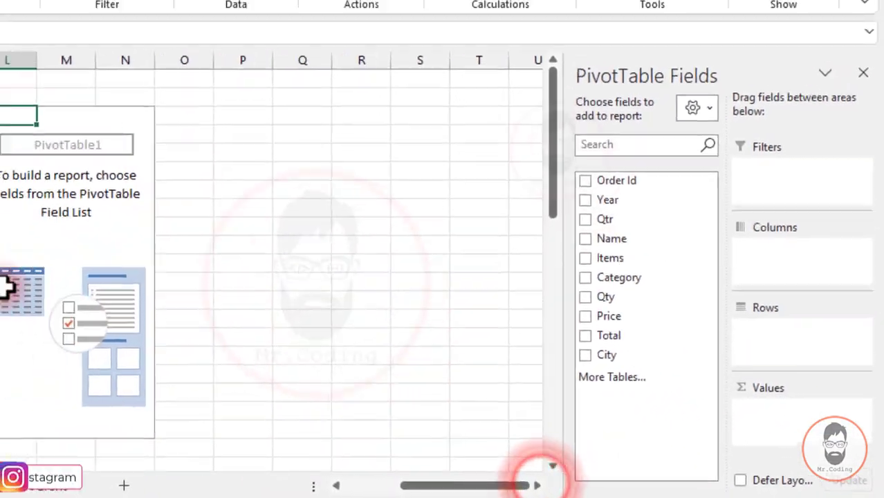
{"action": "left_click_drag", "start_coordinate": [600, 220], "coordinate": [771, 265]}
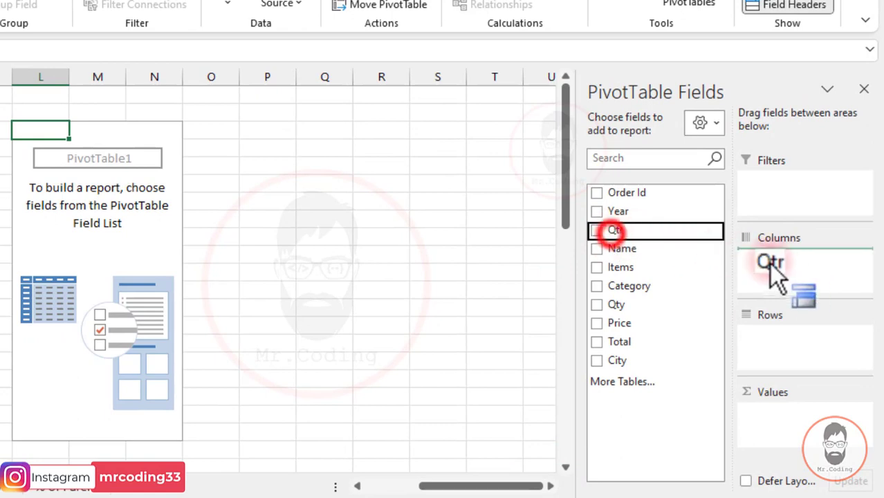
{"action": "left_click_drag", "start_coordinate": [632, 285], "coordinate": [771, 335]}
{"action": "left_click_drag", "start_coordinate": [619, 267], "coordinate": [775, 354]}
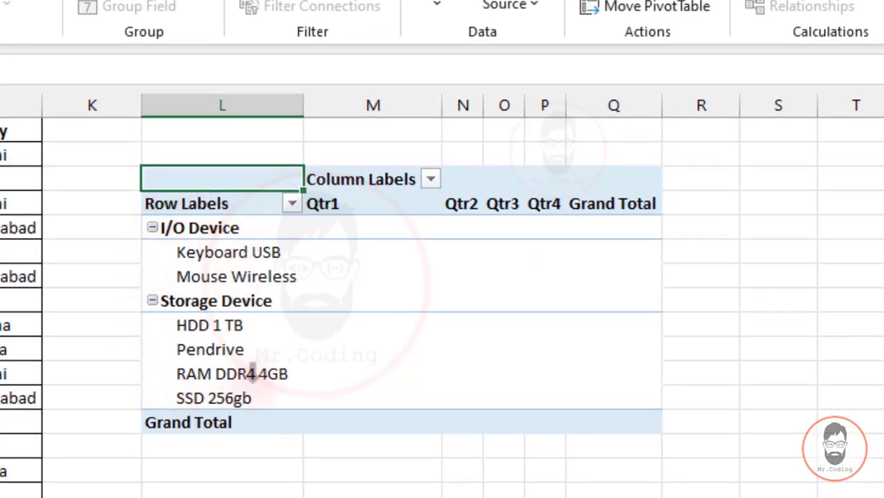
Examine how the items are nested under the I/O Device and Storage Device categories in the row labels.
{"action": "left_click", "coordinate": [166, 229]}
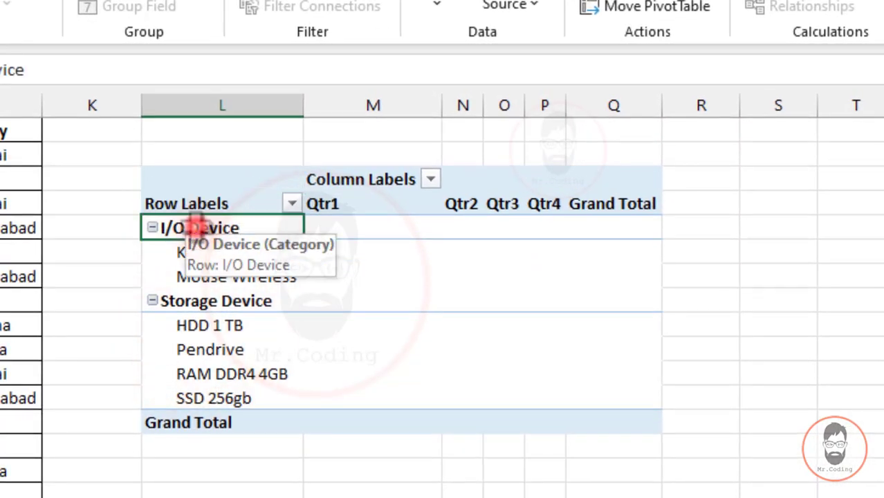
{"action": "left_click", "coordinate": [221, 253]}
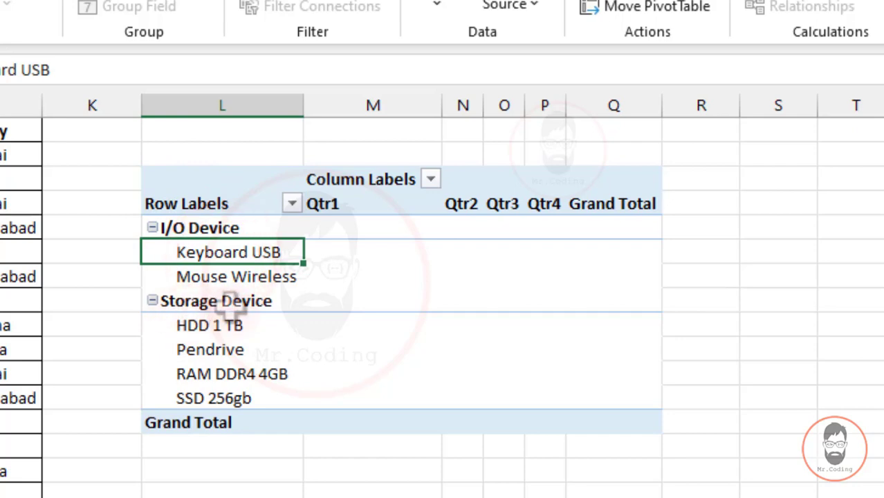
{"action": "left_click_drag", "start_coordinate": [208, 325], "coordinate": [194, 397]}
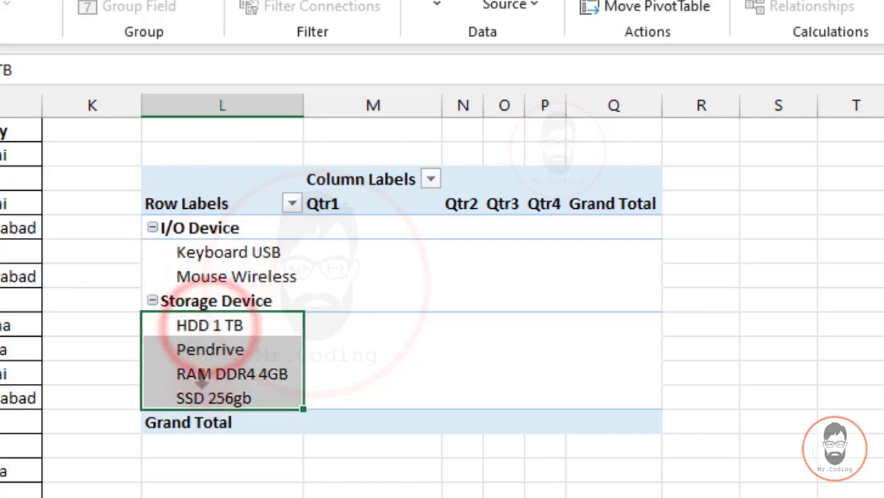
{"action": "left_click", "coordinate": [228, 273]}
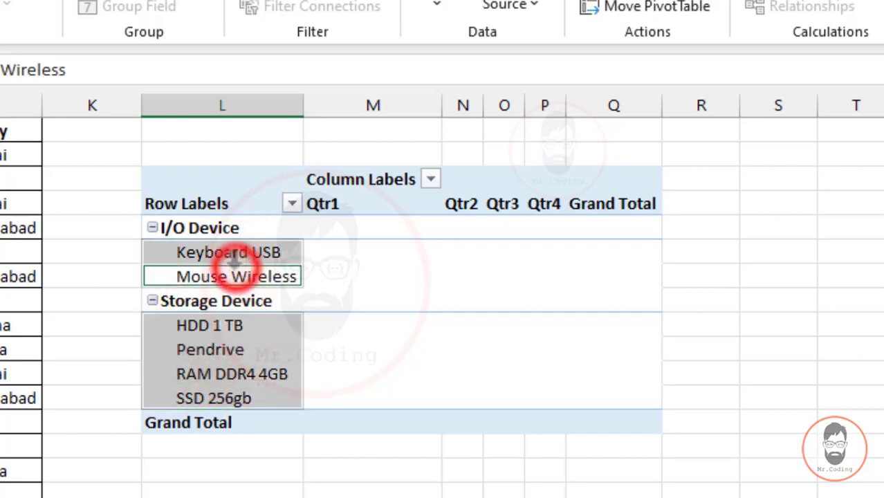
{"action": "left_click", "coordinate": [249, 252]}
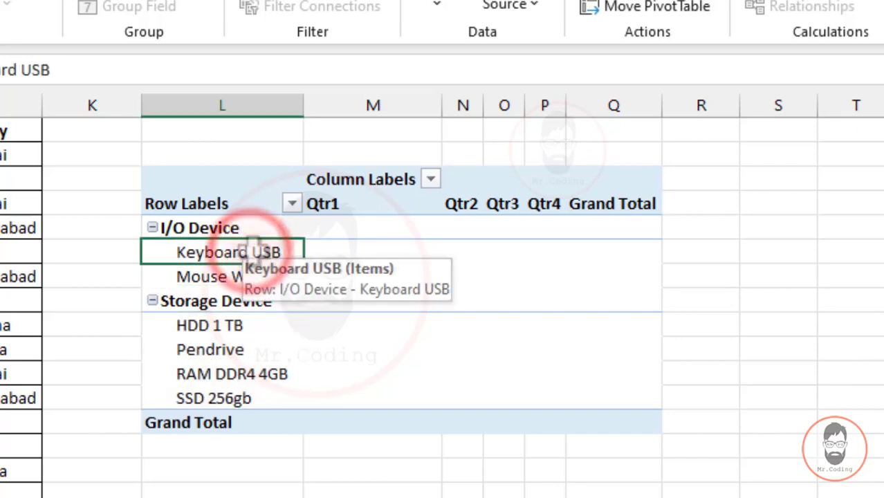
{"action": "left_click", "coordinate": [230, 226]}
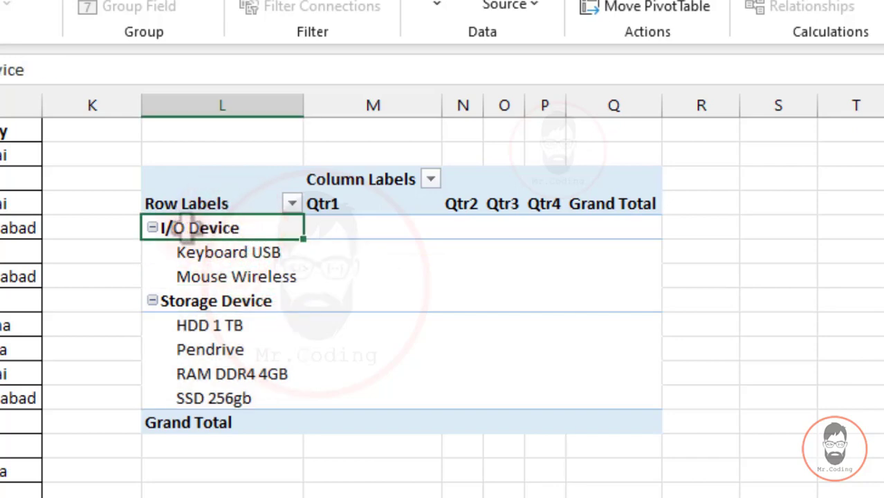
{"action": "left_click", "coordinate": [205, 236]}
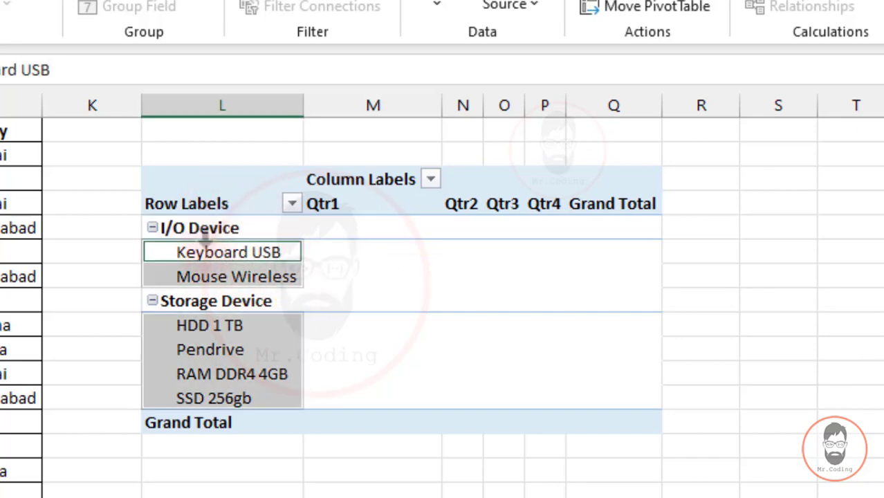
{"action": "left_click", "coordinate": [204, 249]}
{"action": "left_click", "coordinate": [201, 255]}
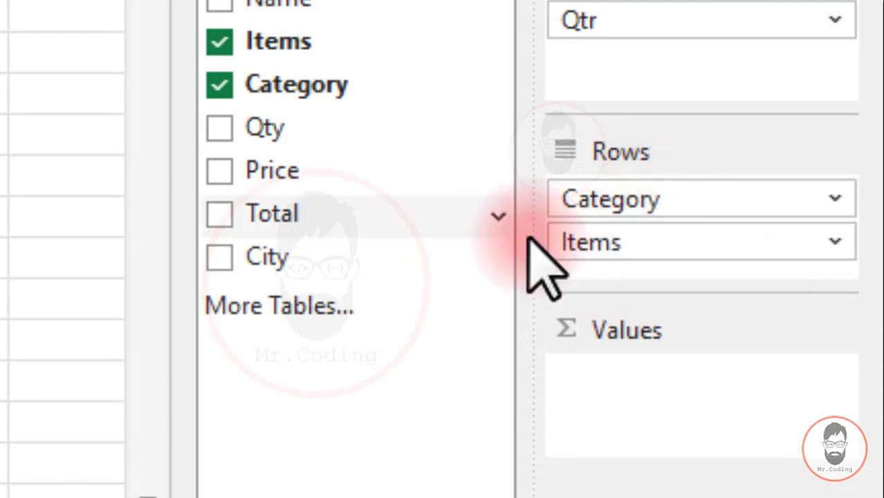
Place Items above Category in the row fields to compare the nesting, and restore Category as the outer field.
{"action": "left_click_drag", "start_coordinate": [620, 245], "coordinate": [628, 218]}
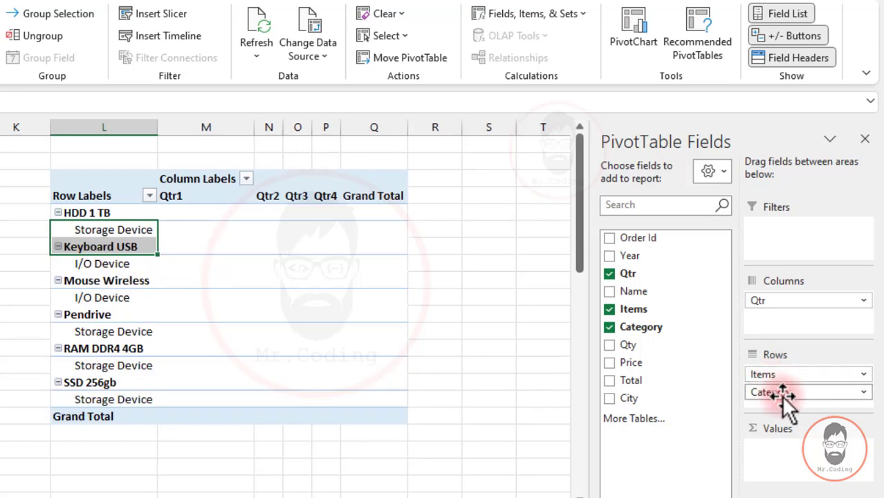
{"action": "left_click", "coordinate": [86, 213]}
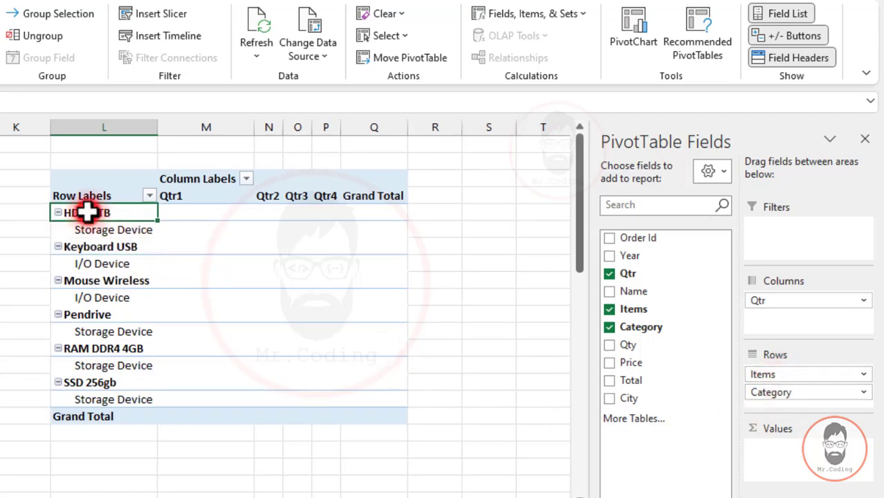
{"action": "left_click", "coordinate": [94, 246]}
{"action": "left_click", "coordinate": [92, 280]}
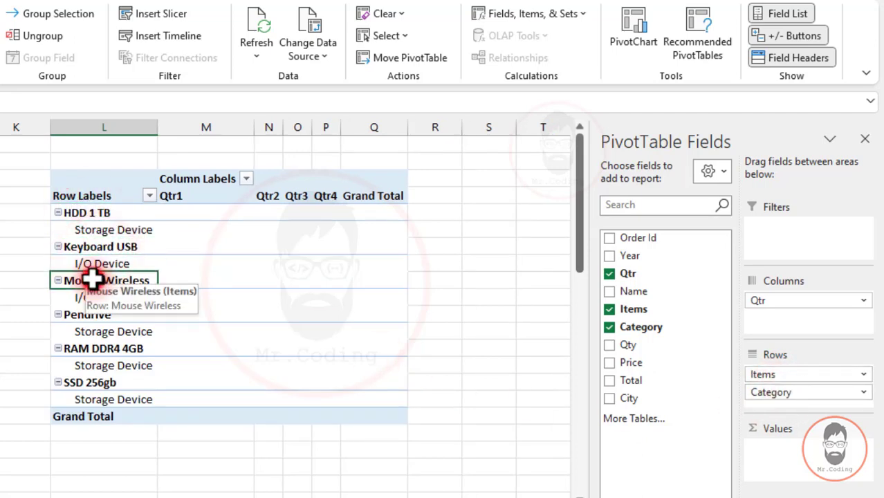
{"action": "left_click", "coordinate": [97, 312]}
{"action": "left_click", "coordinate": [100, 298]}
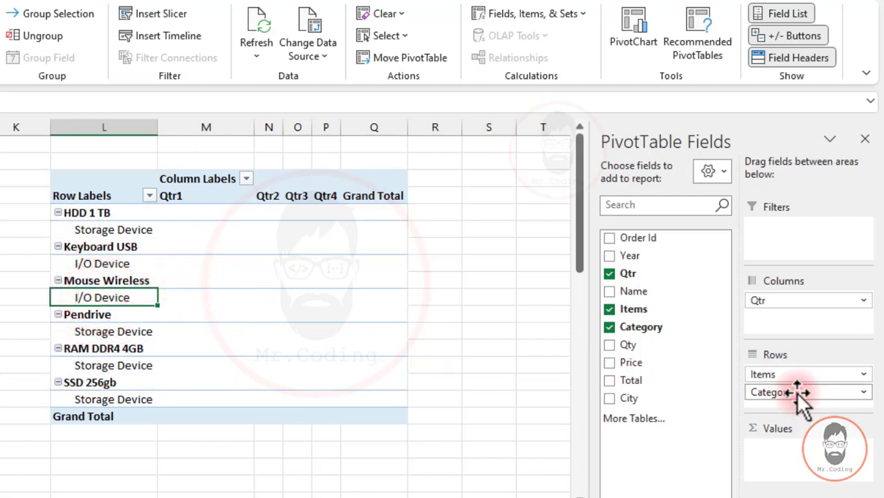
{"action": "left_click_drag", "start_coordinate": [799, 395], "coordinate": [803, 372]}
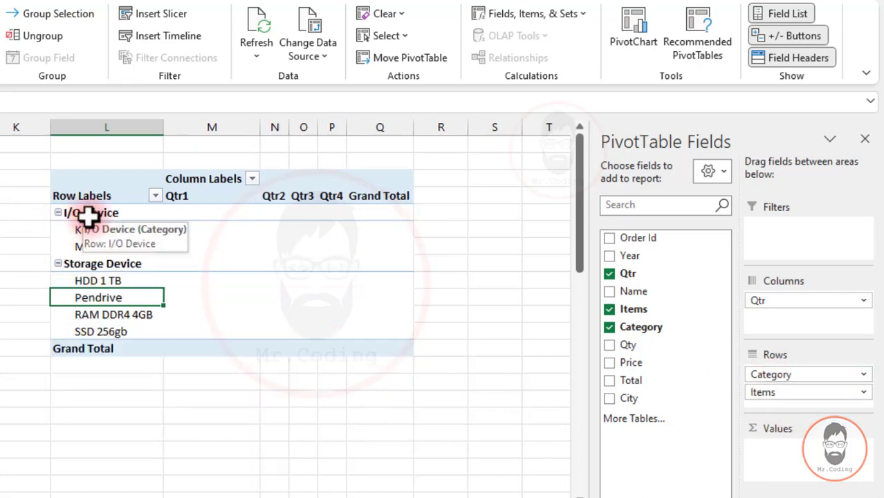
Collapse and expand the I/O Device group in the row labels to check its parent-child grouping.
{"action": "left_click", "coordinate": [100, 231]}
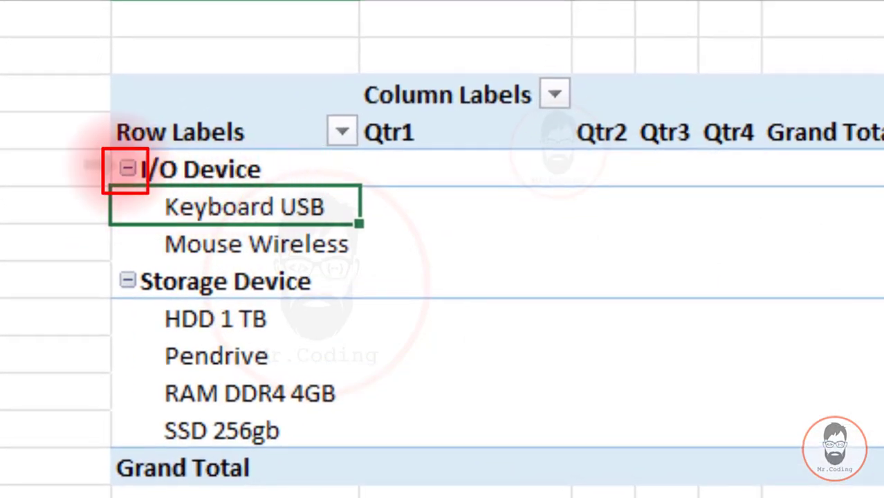
{"action": "left_click", "coordinate": [128, 168]}
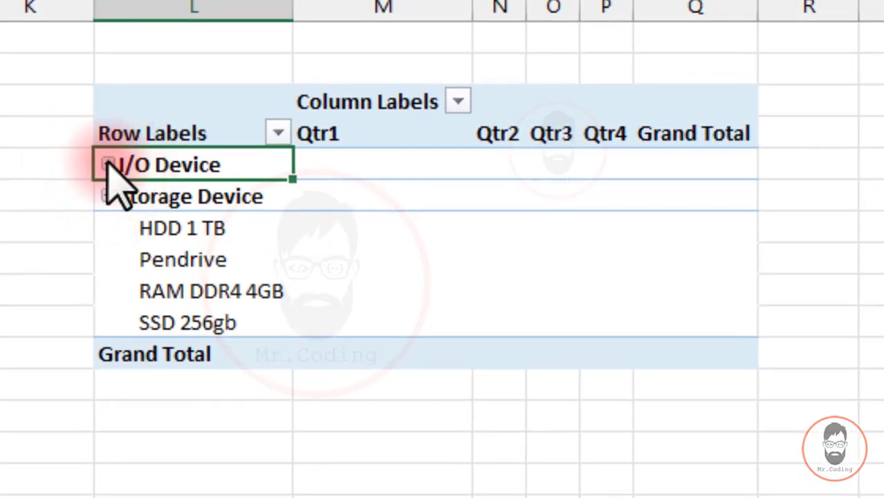
{"action": "left_click", "coordinate": [108, 166]}
{"action": "left_click", "coordinate": [108, 165]}
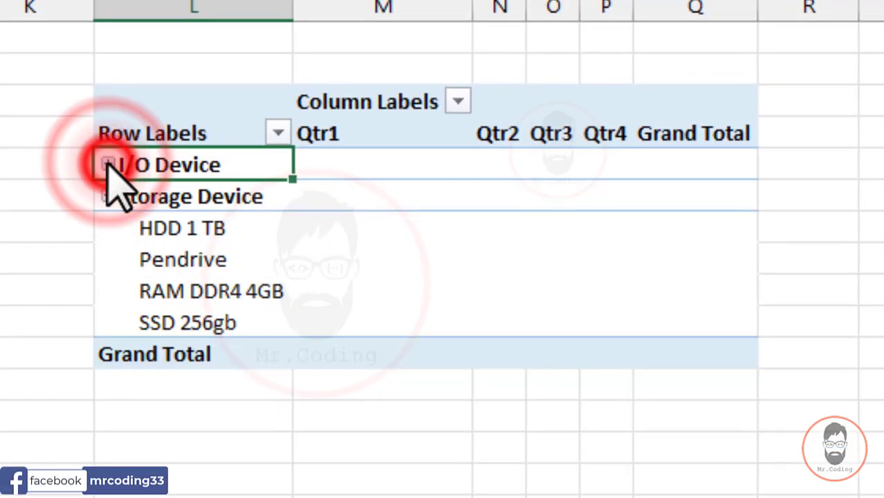
{"action": "left_click", "coordinate": [108, 165]}
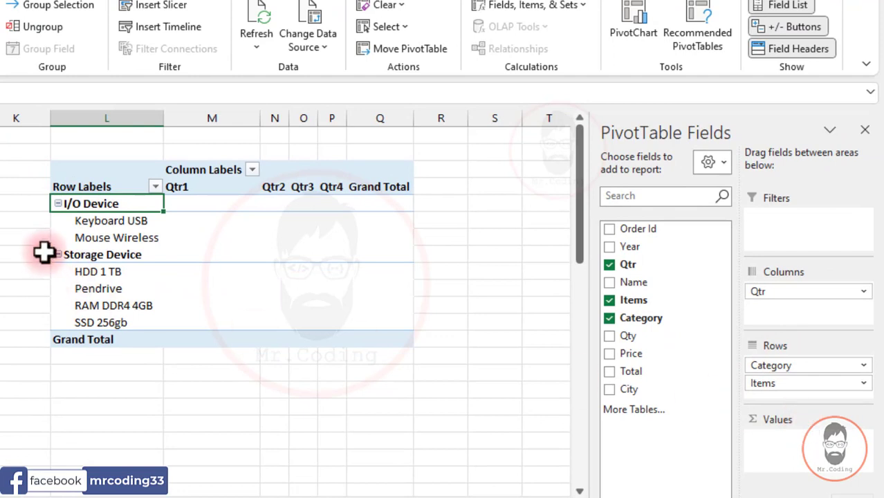
{"action": "left_click", "coordinate": [58, 203]}
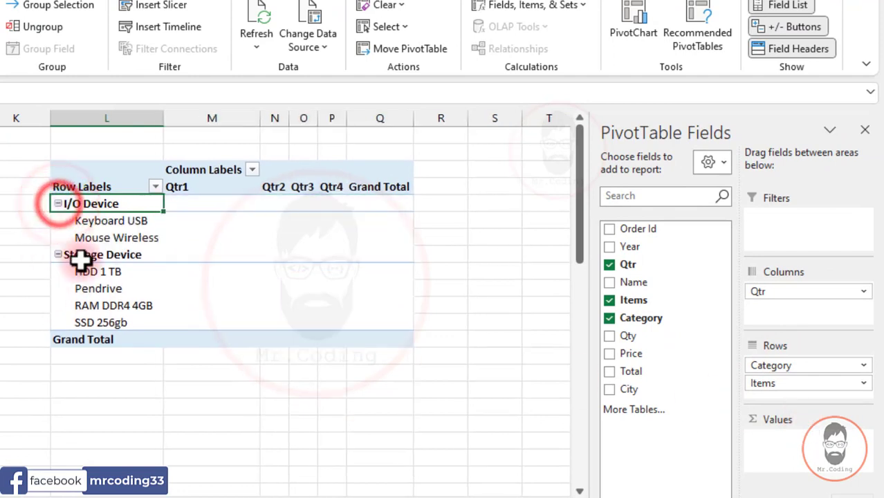
Add City as the innermost row field, below Items.
{"action": "left_click_drag", "start_coordinate": [631, 387], "coordinate": [781, 396]}
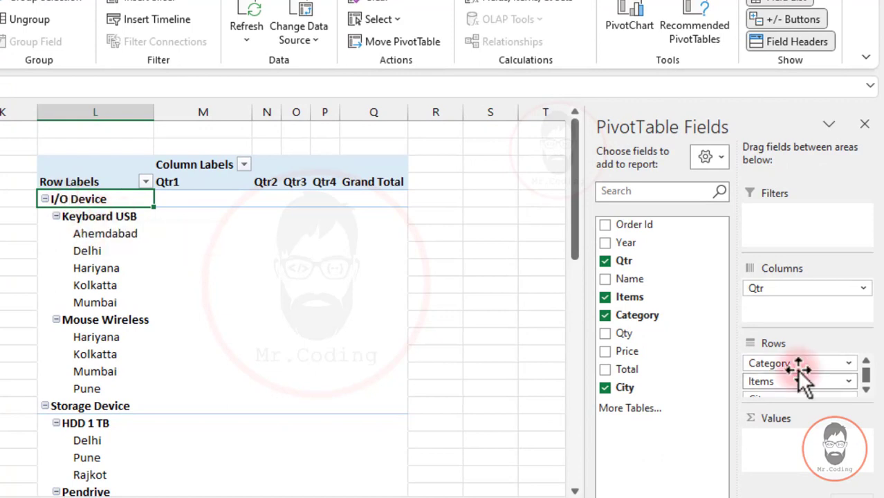
Remove City and Category from the PivotTable's row fields, leaving only Items.
{"action": "scroll", "coordinate": [795, 369], "scroll_direction": "down", "scroll_amount": 2}
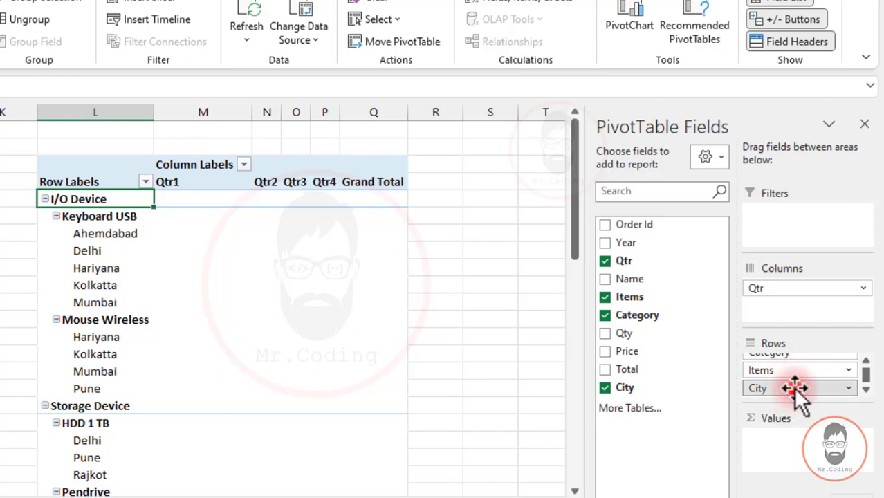
{"action": "left_click_drag", "start_coordinate": [795, 389], "coordinate": [505, 371]}
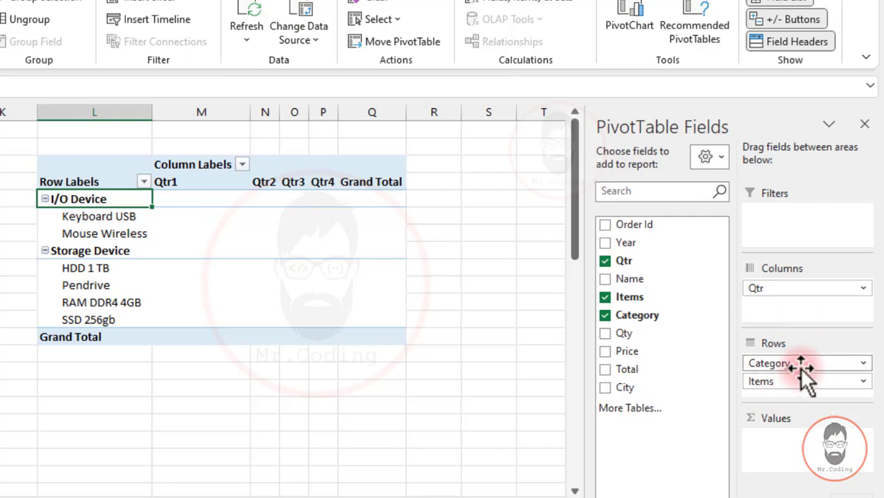
{"action": "left_click_drag", "start_coordinate": [802, 367], "coordinate": [509, 414]}
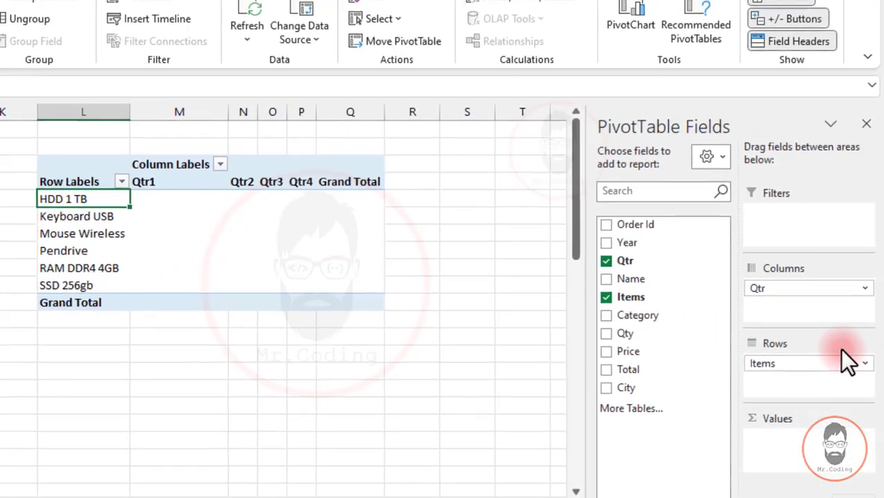
{"action": "left_click_drag", "start_coordinate": [841, 349], "coordinate": [753, 368]}
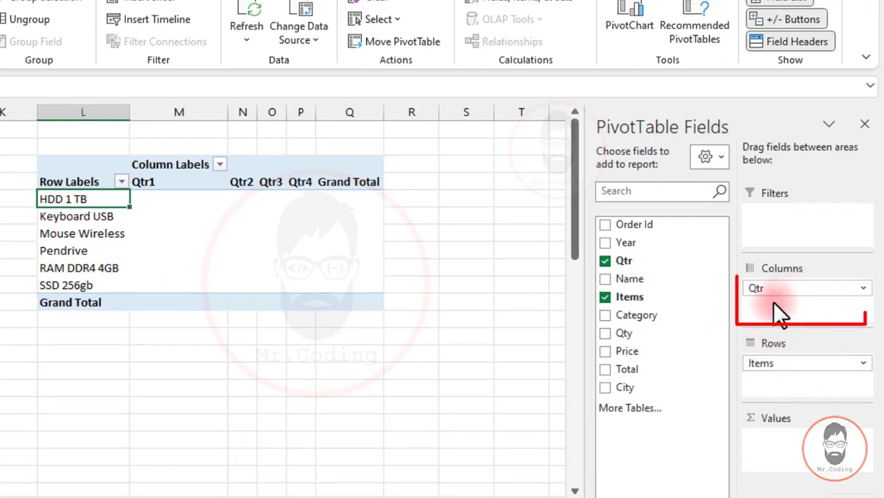
Add Year above Qtr in the column fields and narrow column M.
{"action": "left_click_drag", "start_coordinate": [745, 288], "coordinate": [706, 293]}
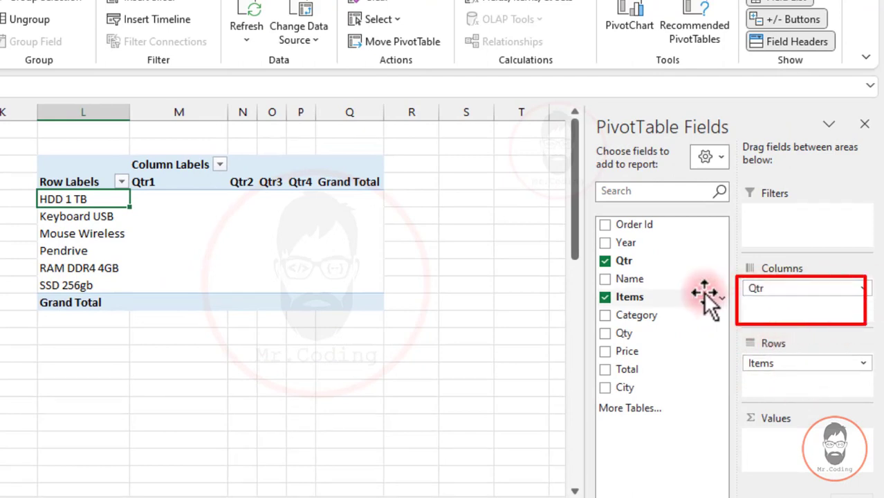
{"action": "mouse_move", "coordinate": [769, 287]}
{"action": "left_mouse_down"}
{"action": "mouse_move", "coordinate": [718, 290]}
{"action": "mouse_move", "coordinate": [630, 250]}
{"action": "mouse_move", "coordinate": [720, 256]}
{"action": "mouse_move", "coordinate": [778, 287]}
{"action": "left_mouse_up"}
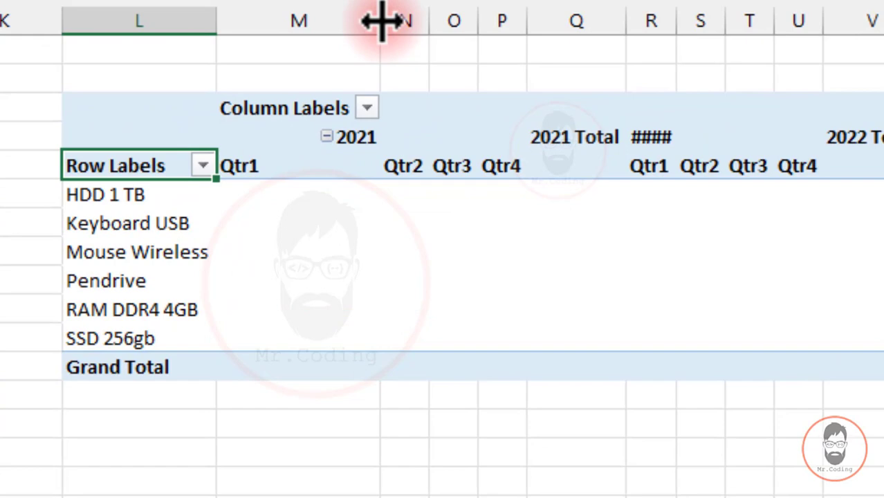
{"action": "left_click_drag", "start_coordinate": [234, 108], "coordinate": [180, 109]}
{"action": "left_click_drag", "start_coordinate": [294, 22], "coordinate": [293, 23]}
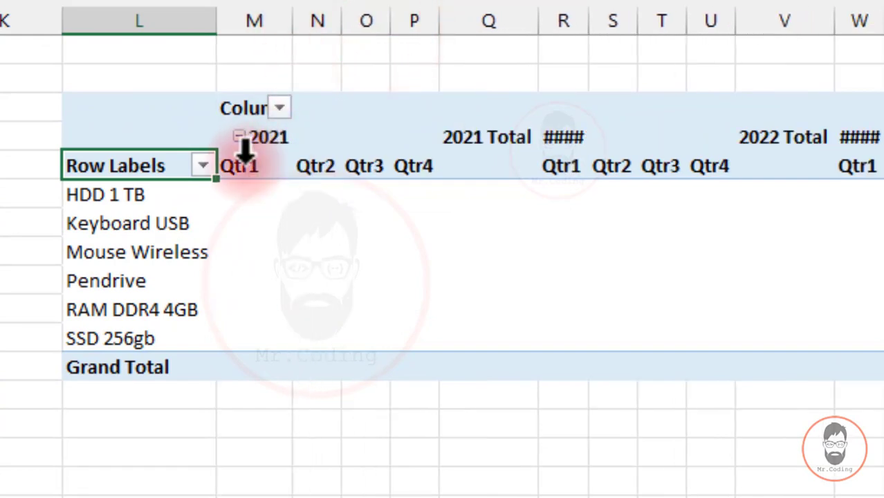
Examine how the quarters are nested under 2021 in the column labels, collapsing and expanding the 2021 group.
{"action": "left_click_drag", "start_coordinate": [240, 164], "coordinate": [408, 169]}
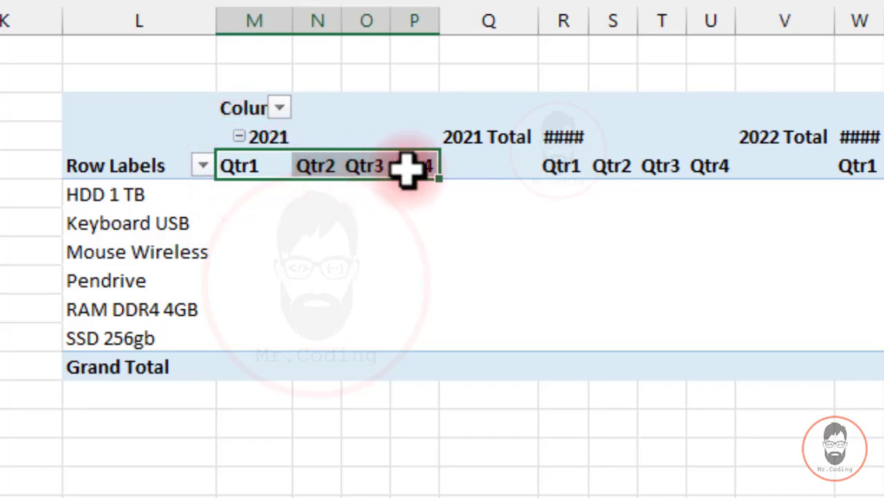
{"action": "mouse_move", "coordinate": [482, 138]}
{"action": "left_mouse_down"}
{"action": "mouse_move", "coordinate": [481, 247]}
{"action": "mouse_move", "coordinate": [481, 138]}
{"action": "left_mouse_up"}
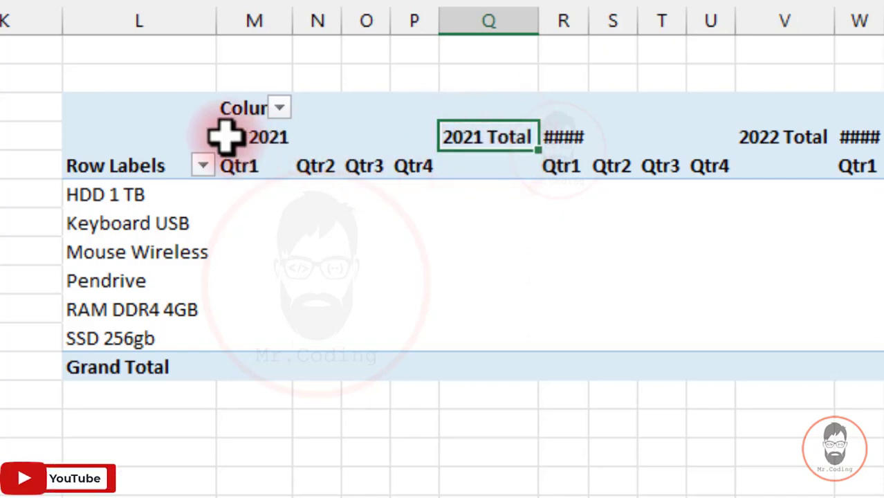
{"action": "left_click", "coordinate": [274, 138]}
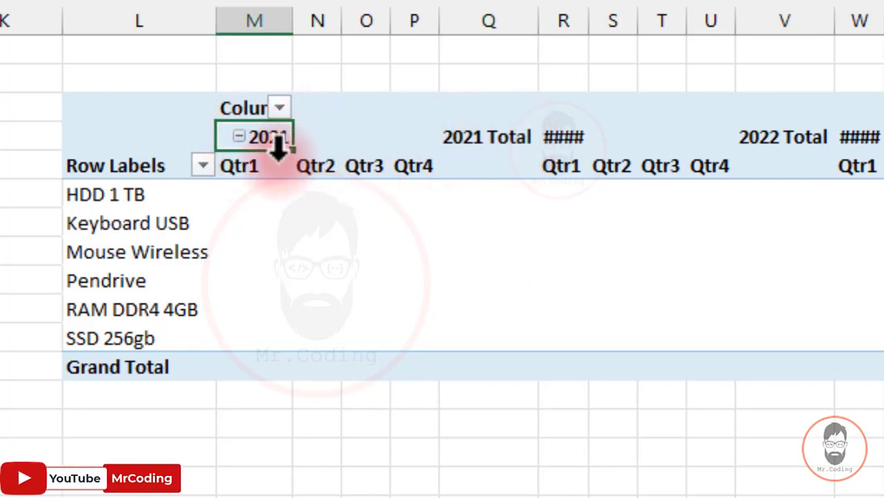
{"action": "left_click_drag", "start_coordinate": [274, 170], "coordinate": [400, 171]}
{"action": "left_click", "coordinate": [313, 166]}
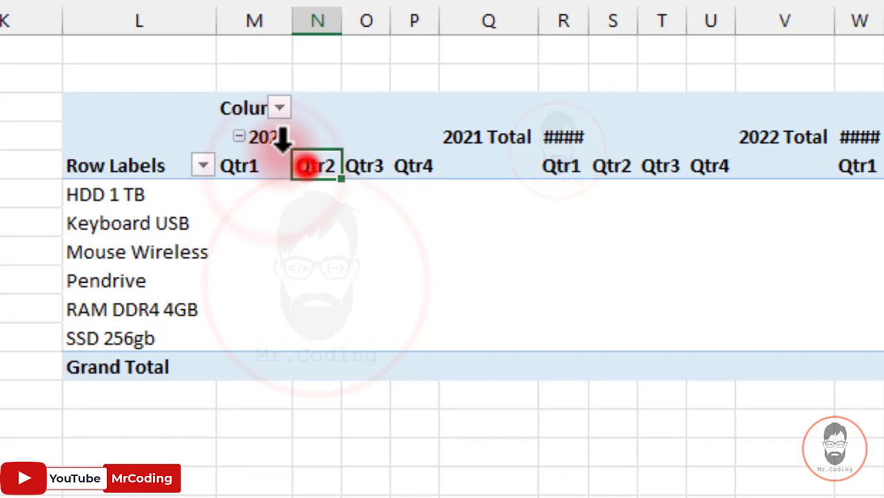
{"action": "left_click", "coordinate": [237, 136]}
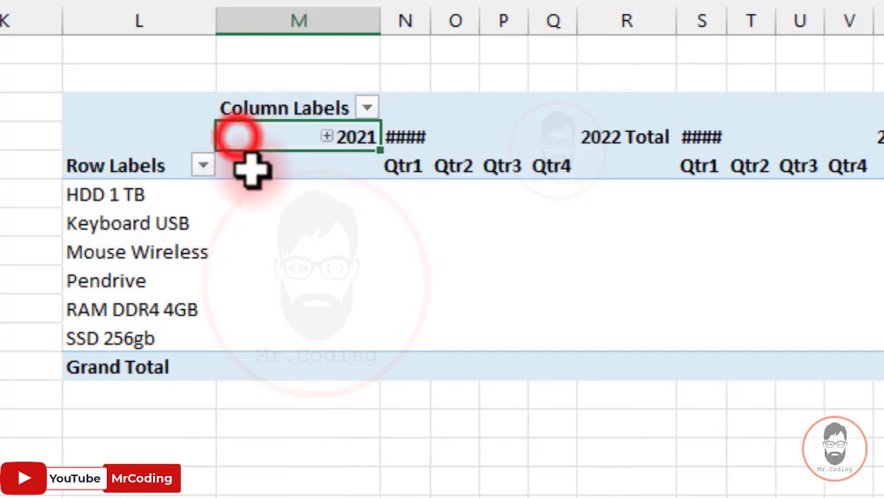
{"action": "left_click", "coordinate": [325, 137]}
{"action": "left_click_drag", "start_coordinate": [257, 168], "coordinate": [508, 169]}
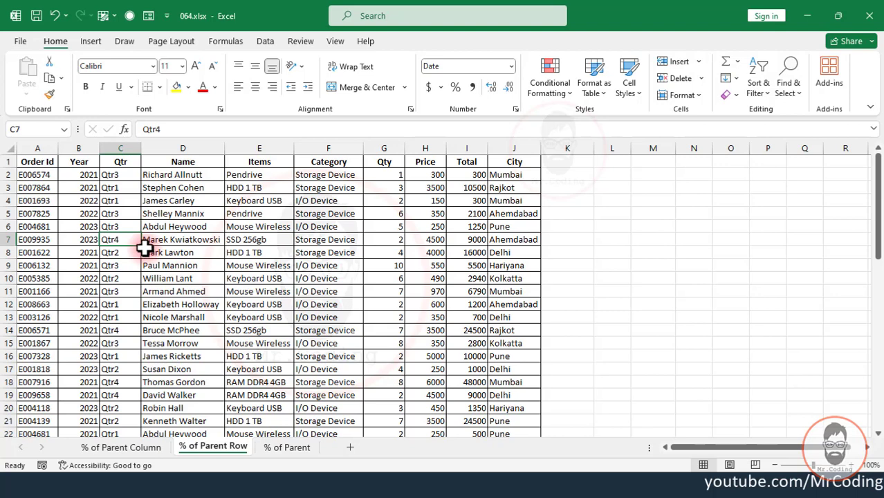
Create a PivotTable from the whole order table on the % of Parent Row sheet, placed on the existing worksheet at L3.
{"action": "key", "text": "ctrl+a"}
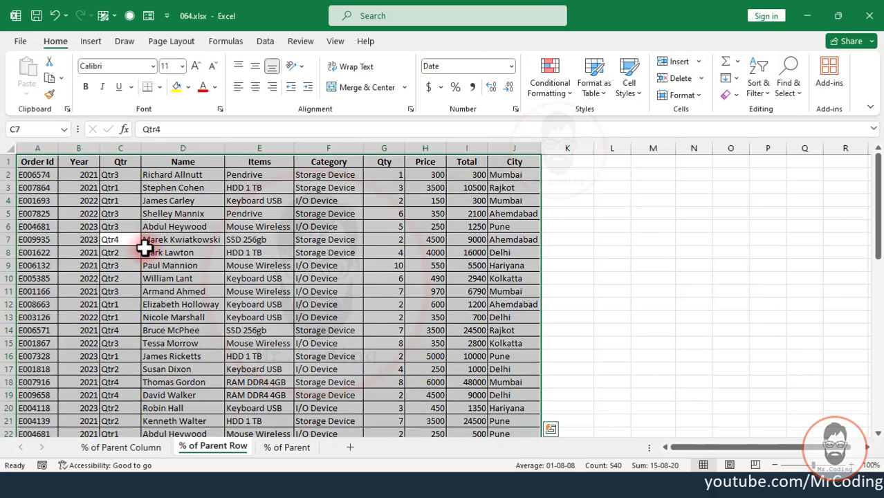
{"action": "left_click", "coordinate": [94, 41]}
{"action": "left_click", "coordinate": [36, 65]}
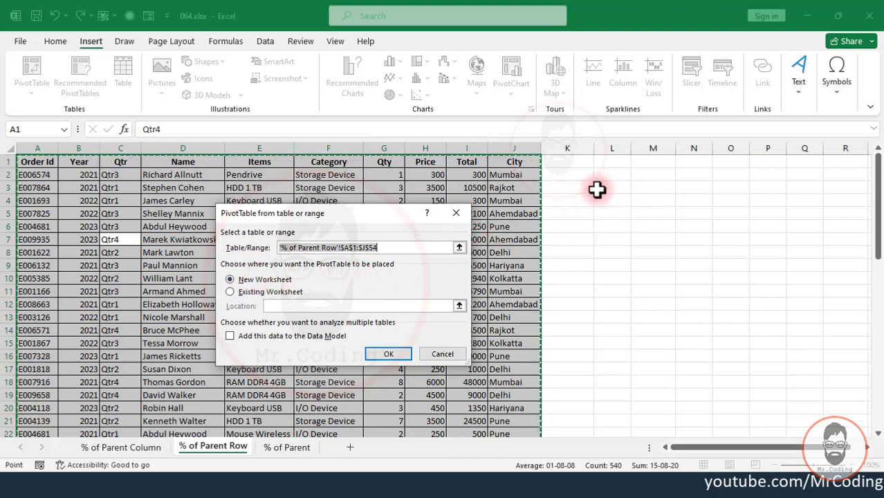
{"action": "left_click", "coordinate": [230, 291]}
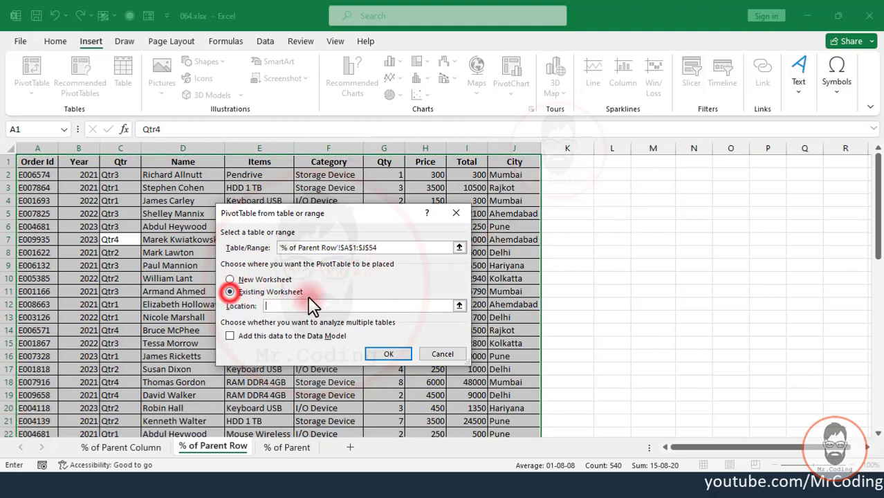
{"action": "left_click", "coordinate": [383, 351]}
Lay out the new PivotTable with Qtr in columns, Category above Items in rows, and Qty summed in values.
{"action": "left_click_drag", "start_coordinate": [587, 450], "coordinate": [612, 450]}
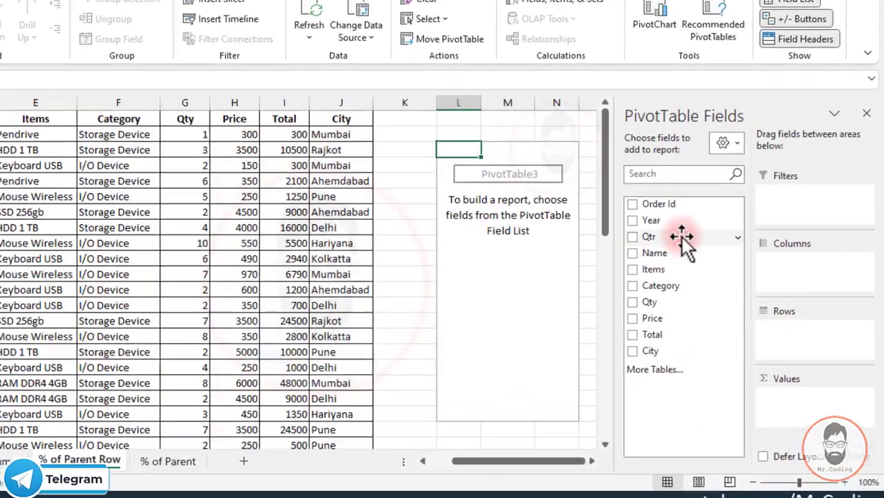
{"action": "left_click_drag", "start_coordinate": [718, 260], "coordinate": [812, 282]}
{"action": "left_click_drag", "start_coordinate": [768, 224], "coordinate": [769, 227]}
{"action": "left_click_drag", "start_coordinate": [581, 251], "coordinate": [748, 320]}
{"action": "left_click_drag", "start_coordinate": [581, 231], "coordinate": [774, 350]}
{"action": "left_click_drag", "start_coordinate": [297, 491], "coordinate": [412, 460]}
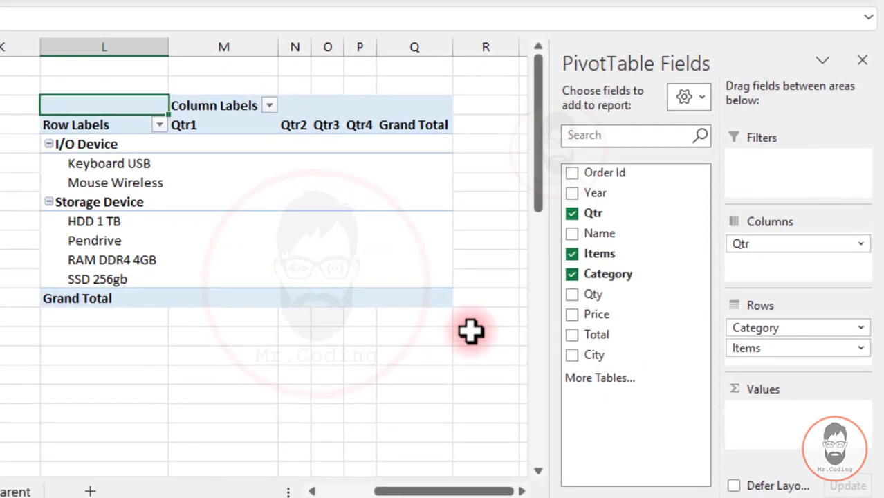
{"action": "left_click_drag", "start_coordinate": [596, 294], "coordinate": [726, 409]}
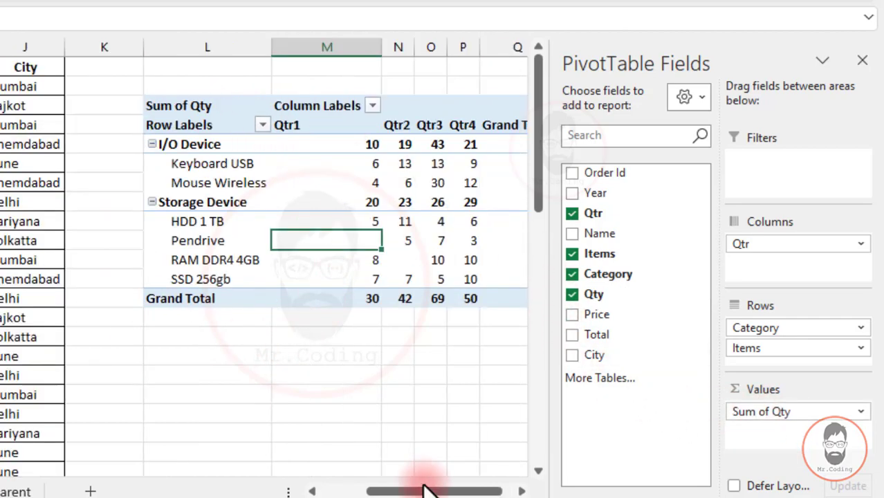
{"action": "left_click_drag", "start_coordinate": [428, 492], "coordinate": [484, 492]}
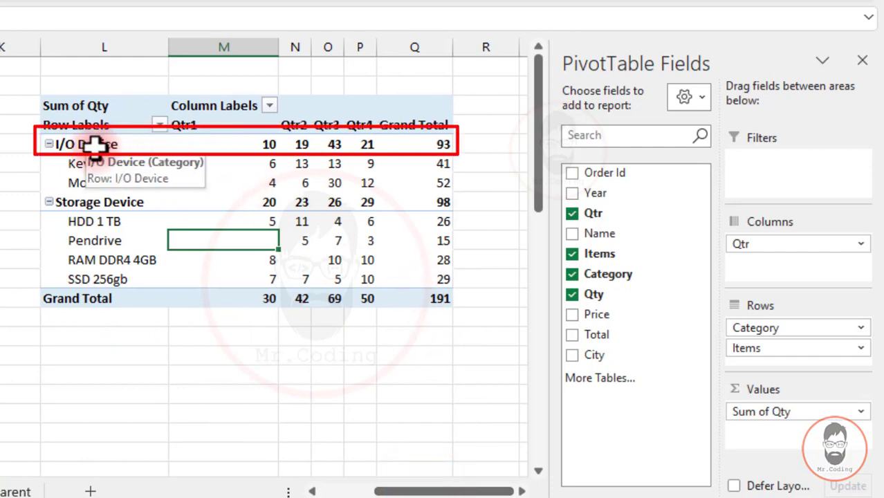
Examine the I/O Device and Storage Device subtotals and compare the I/O Device row with its item quantities.
{"action": "mouse_move", "coordinate": [96, 147]}
{"action": "left_mouse_down"}
{"action": "mouse_move", "coordinate": [359, 166]}
{"action": "mouse_move", "coordinate": [422, 147]}
{"action": "left_mouse_up"}
{"action": "mouse_move", "coordinate": [416, 183]}
{"action": "left_mouse_down"}
{"action": "mouse_move", "coordinate": [133, 177]}
{"action": "mouse_move", "coordinate": [94, 167]}
{"action": "left_mouse_up"}
{"action": "left_click", "coordinate": [95, 202]}
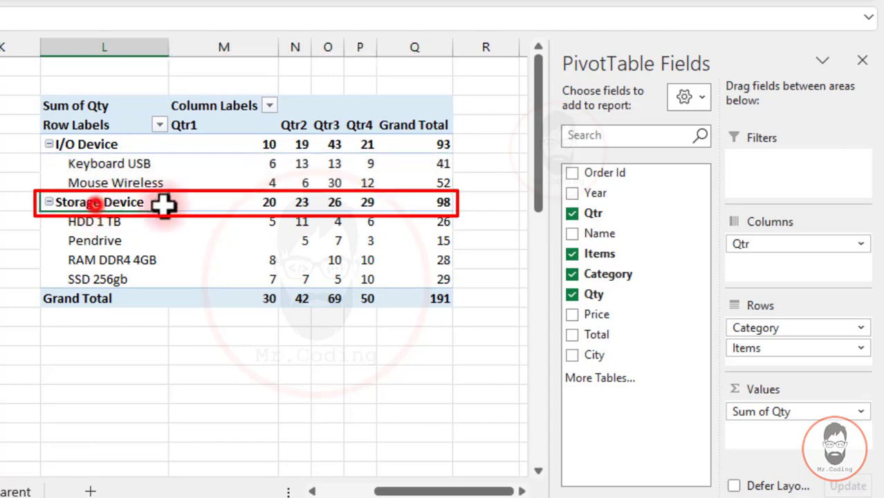
{"action": "left_click", "coordinate": [270, 164]}
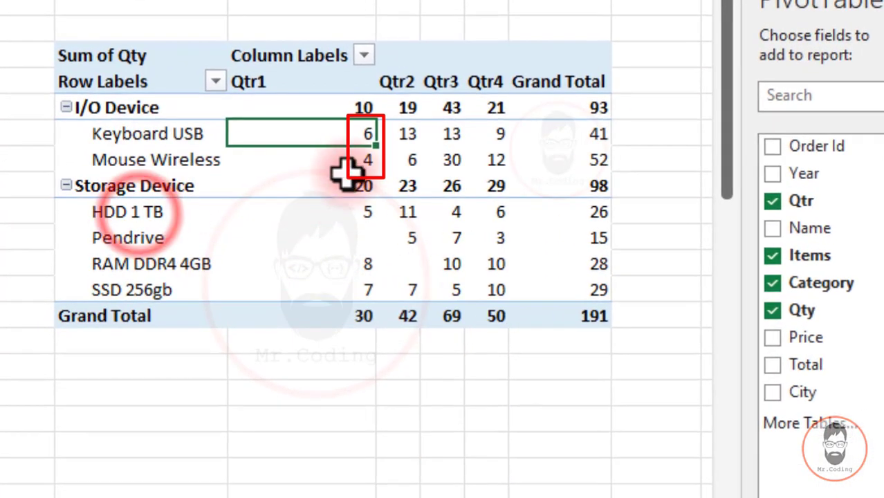
{"action": "left_click_drag", "start_coordinate": [347, 159], "coordinate": [337, 131]}
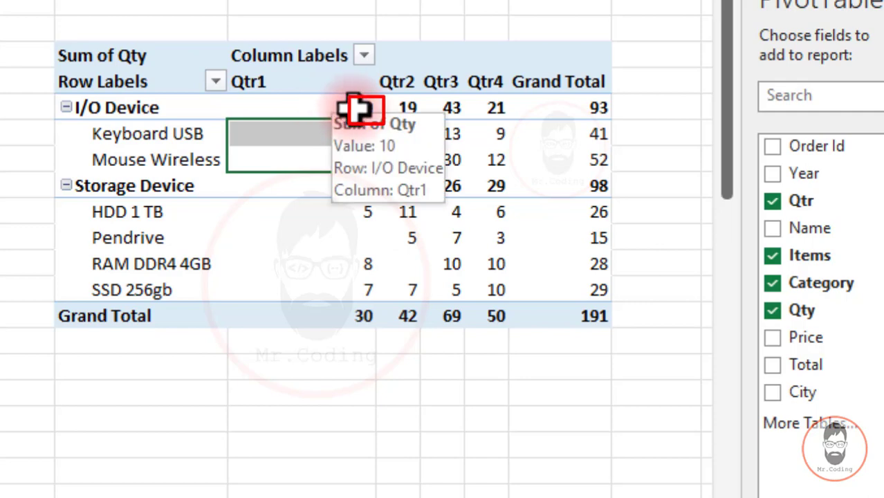
{"action": "left_click", "coordinate": [356, 107]}
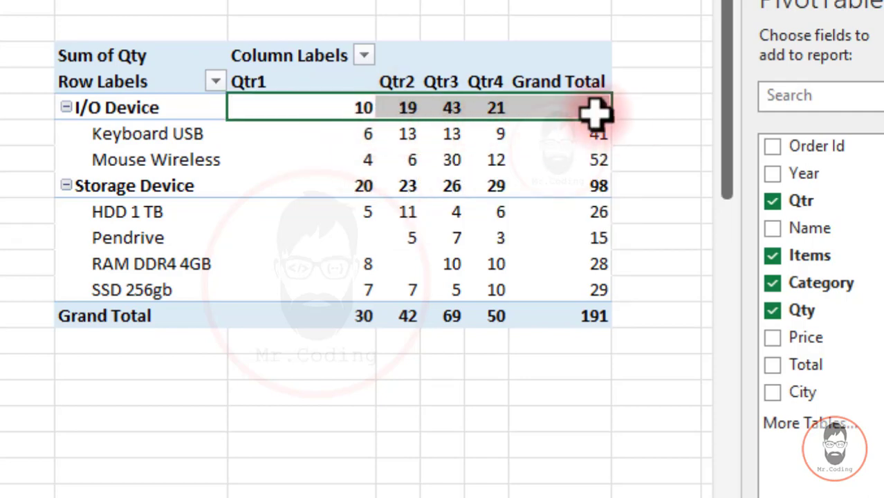
{"action": "left_click", "coordinate": [371, 156]}
{"action": "left_click", "coordinate": [360, 110]}
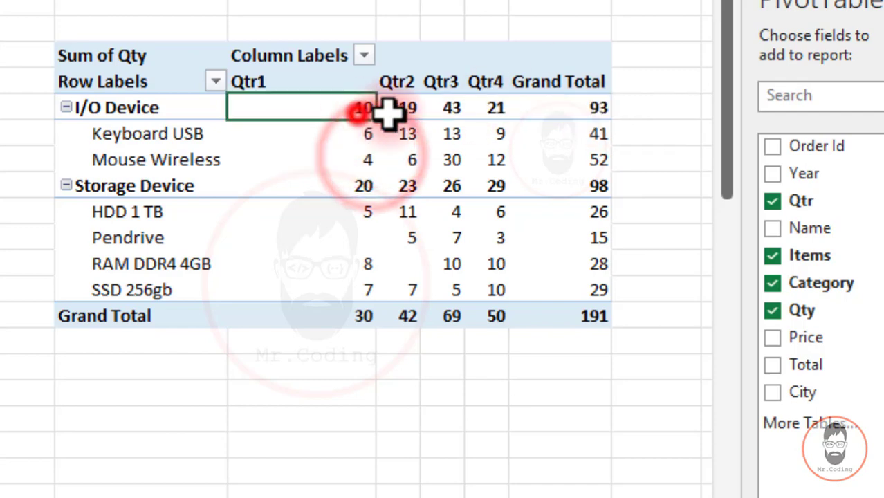
{"action": "left_click_drag", "start_coordinate": [389, 114], "coordinate": [579, 113]}
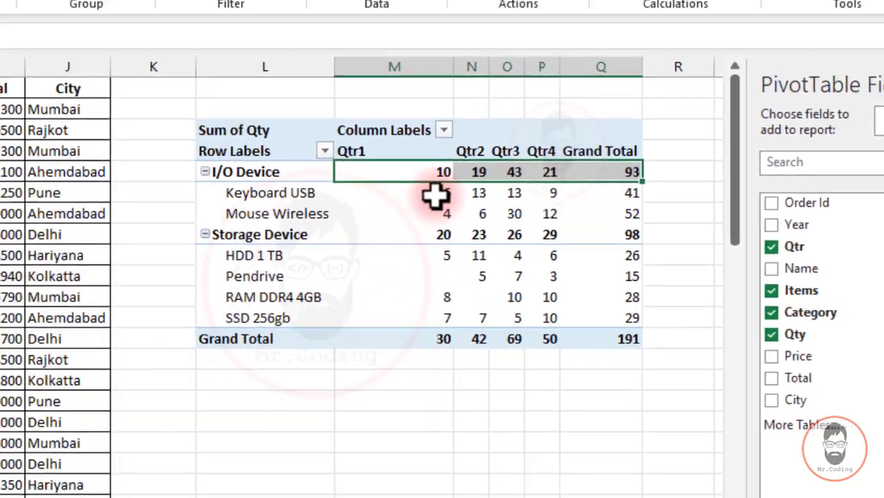
{"action": "left_click", "coordinate": [435, 196]}
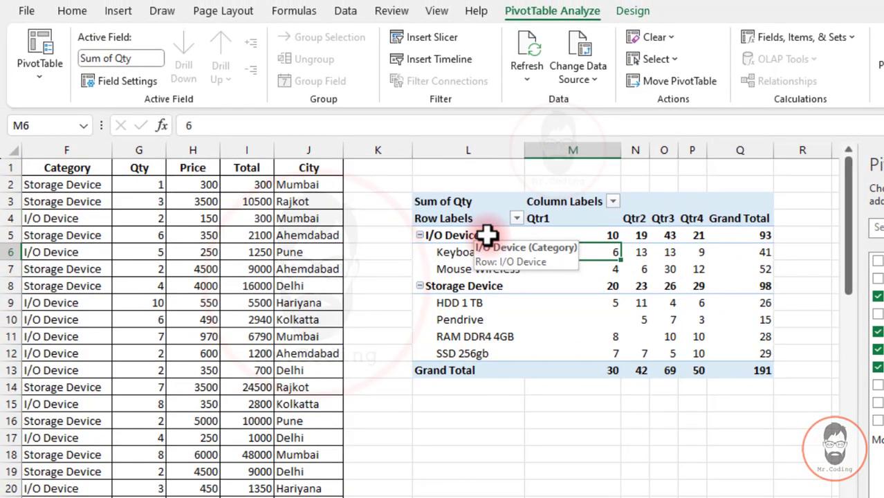
Turn off displaying subtotals at the top of each group in the Category field's layout settings.
{"action": "left_click", "coordinate": [487, 235]}
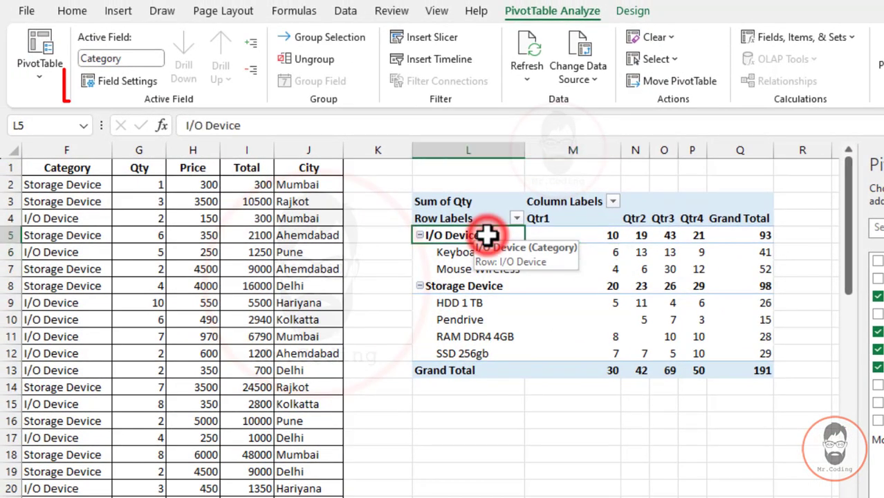
{"action": "left_click", "coordinate": [127, 81]}
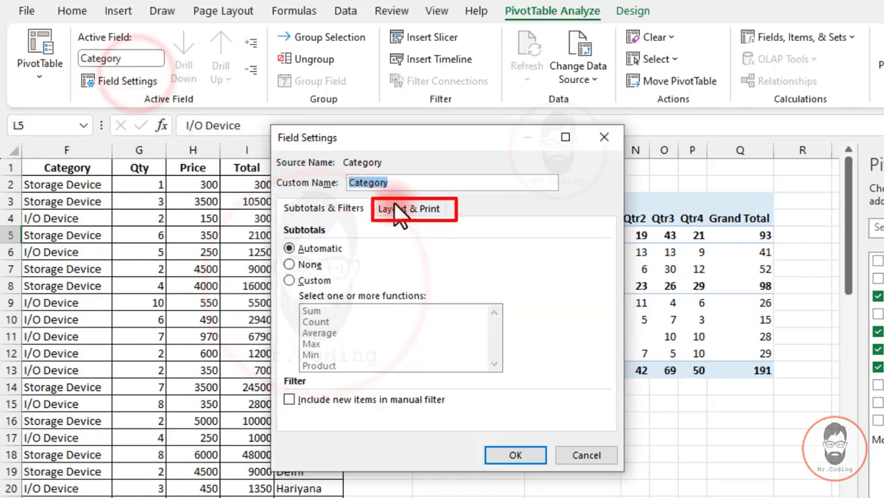
{"action": "left_click", "coordinate": [396, 206]}
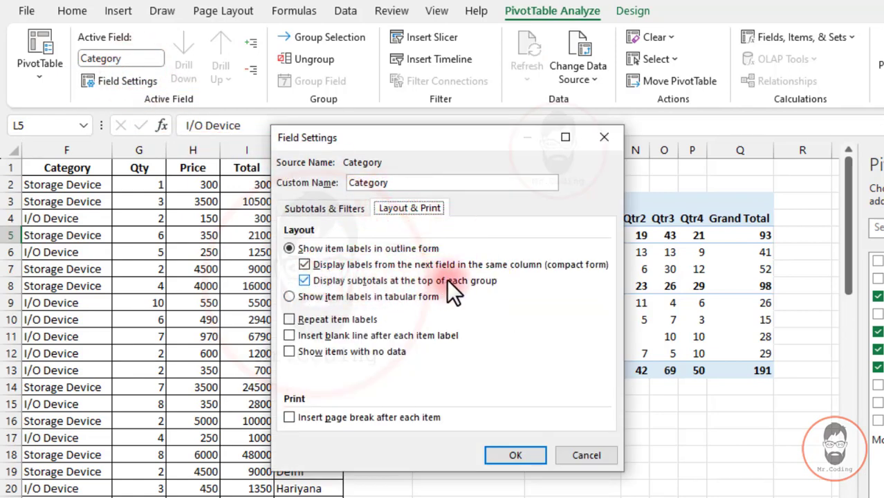
{"action": "left_click", "coordinate": [303, 280]}
{"action": "left_click", "coordinate": [514, 454]}
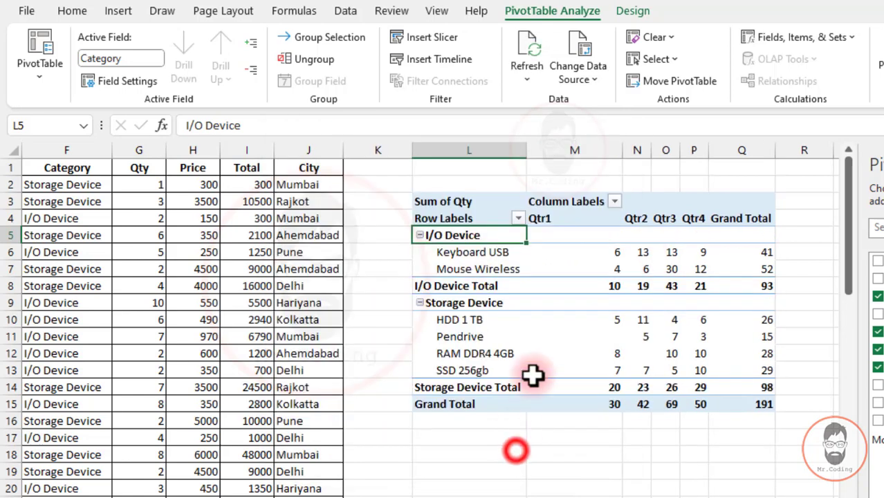
Examine the item quantities in the I/O Device and Storage Device groups against the total row beneath each group.
{"action": "left_click", "coordinate": [448, 287]}
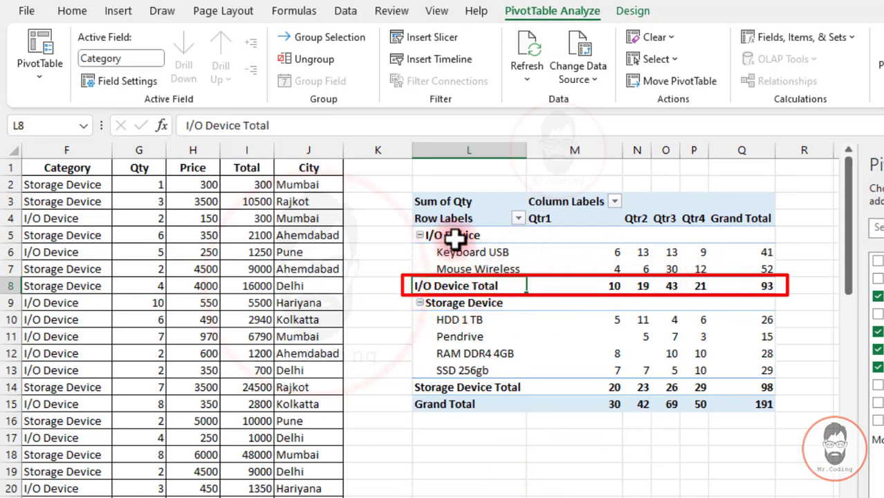
{"action": "mouse_move", "coordinate": [458, 252]}
{"action": "left_mouse_down"}
{"action": "mouse_move", "coordinate": [609, 266]}
{"action": "mouse_move", "coordinate": [585, 251]}
{"action": "mouse_move", "coordinate": [628, 253]}
{"action": "mouse_move", "coordinate": [731, 275]}
{"action": "left_mouse_up"}
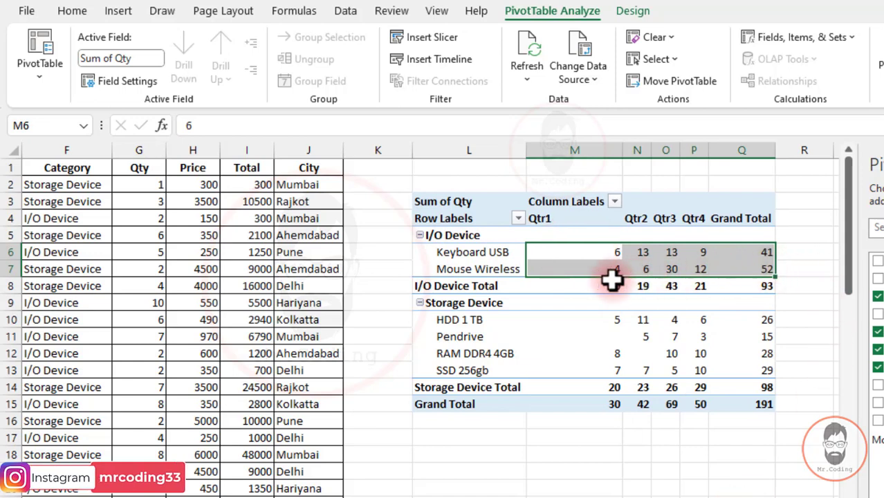
{"action": "left_click", "coordinate": [479, 320]}
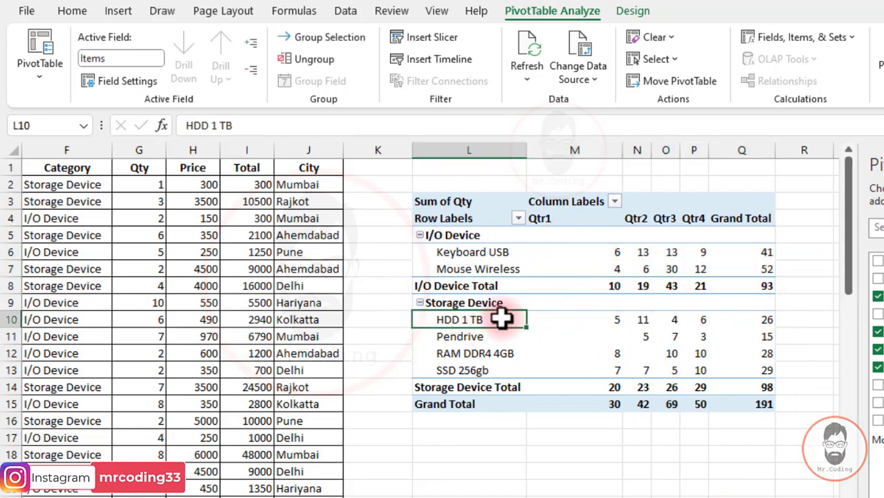
{"action": "left_click_drag", "start_coordinate": [501, 318], "coordinate": [756, 373]}
{"action": "left_click_drag", "start_coordinate": [612, 317], "coordinate": [742, 369]}
{"action": "left_click_drag", "start_coordinate": [604, 387], "coordinate": [759, 388]}
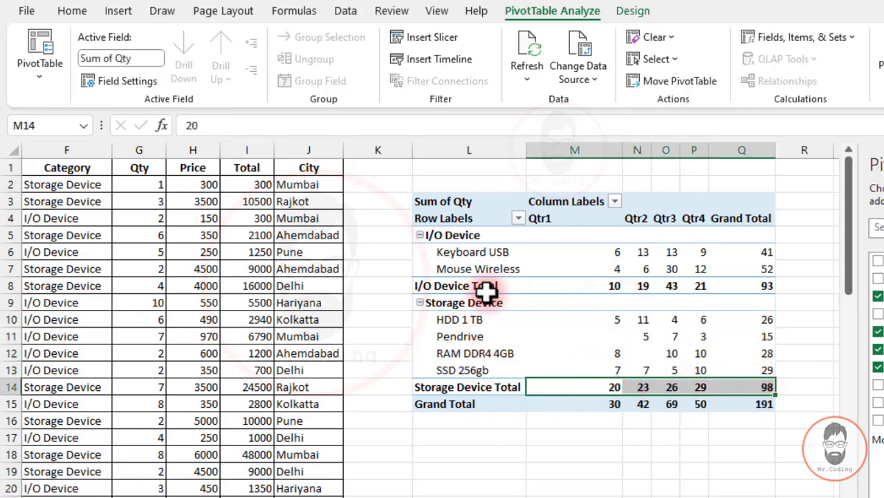
Examine how the item quantities, the I/O Device and Storage Device total rows and the Grand Total row relate to each other.
{"action": "left_click", "coordinate": [407, 285]}
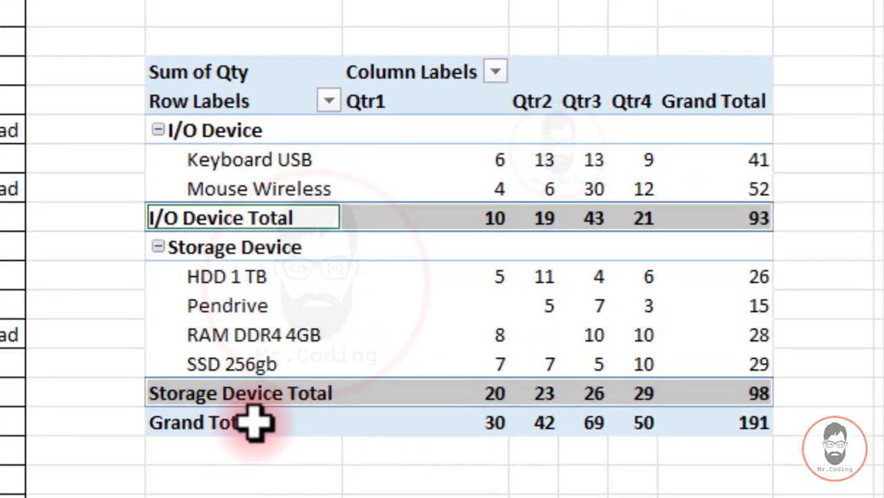
{"action": "left_click", "coordinate": [149, 421]}
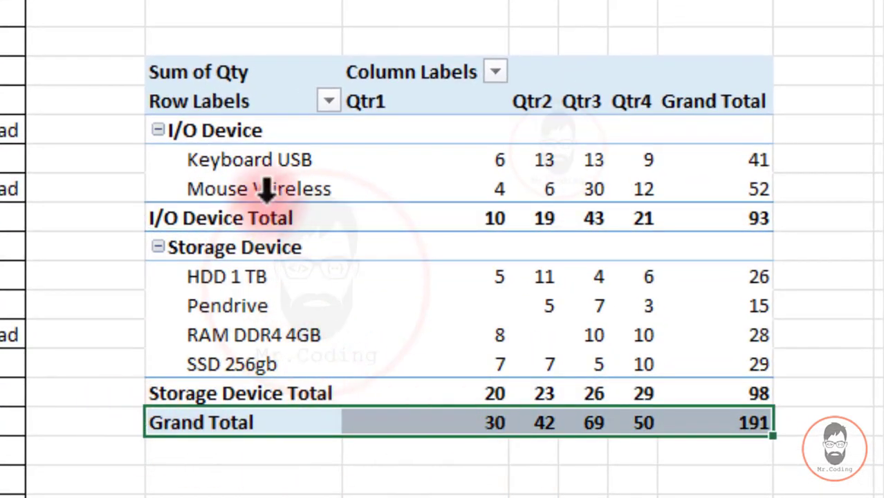
{"action": "mouse_move", "coordinate": [474, 162]}
{"action": "left_mouse_down"}
{"action": "mouse_move", "coordinate": [809, 168]}
{"action": "mouse_move", "coordinate": [759, 188]}
{"action": "left_mouse_up"}
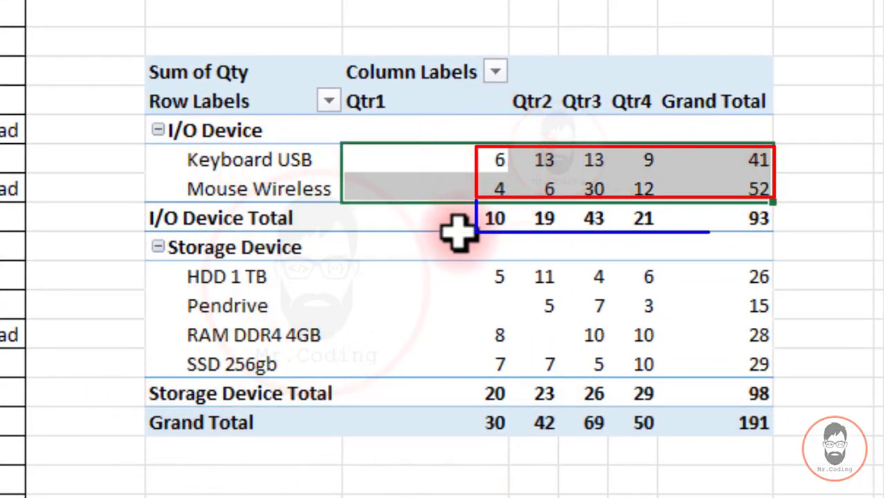
{"action": "left_click_drag", "start_coordinate": [493, 218], "coordinate": [754, 219]}
{"action": "mouse_move", "coordinate": [500, 276]}
{"action": "left_mouse_down"}
{"action": "mouse_move", "coordinate": [734, 342]}
{"action": "mouse_move", "coordinate": [750, 365]}
{"action": "left_mouse_up"}
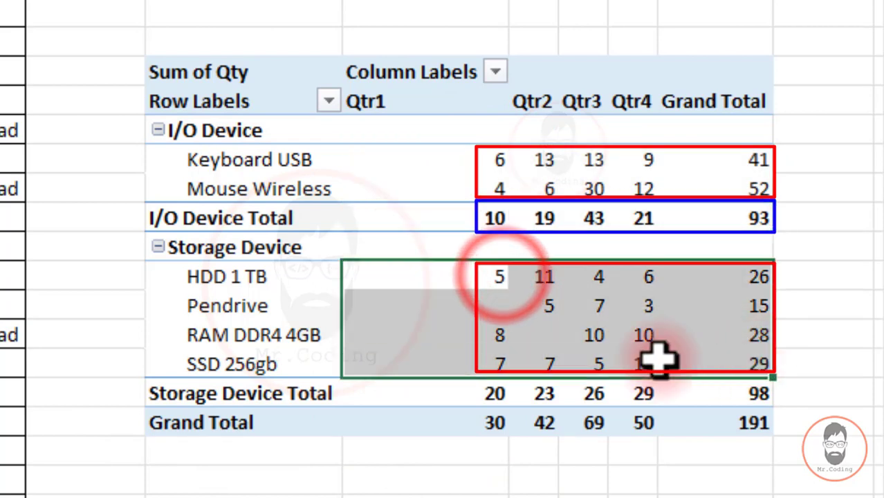
{"action": "left_click", "coordinate": [497, 391]}
{"action": "left_click", "coordinate": [144, 219], "text": "ctrl"}
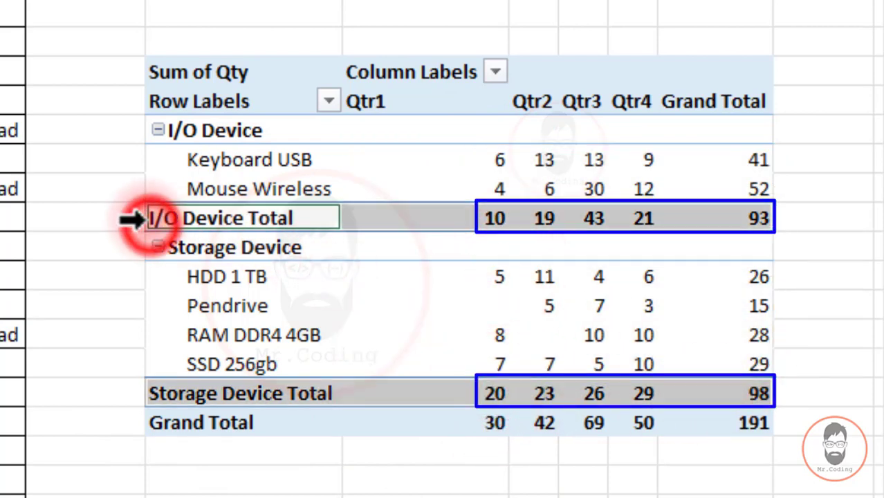
{"action": "left_click", "coordinate": [147, 423]}
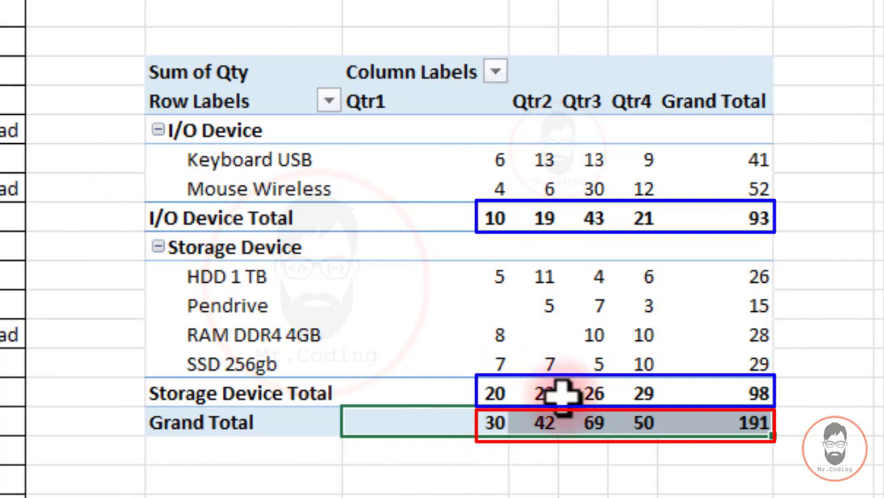
{"action": "left_click_drag", "start_coordinate": [467, 219], "coordinate": [738, 214]}
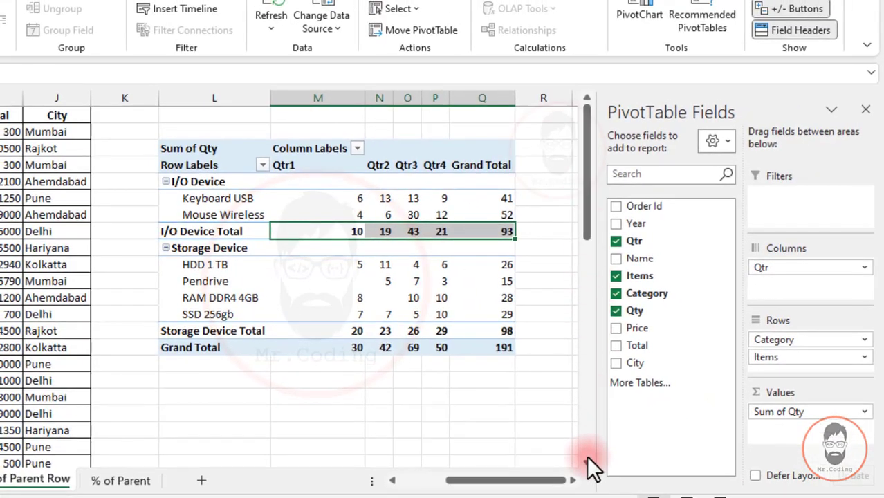
Duplicate the whole PivotTable below the original, starting at cell L18.
{"action": "left_click", "coordinate": [587, 460]}
{"action": "left_click", "coordinate": [586, 460]}
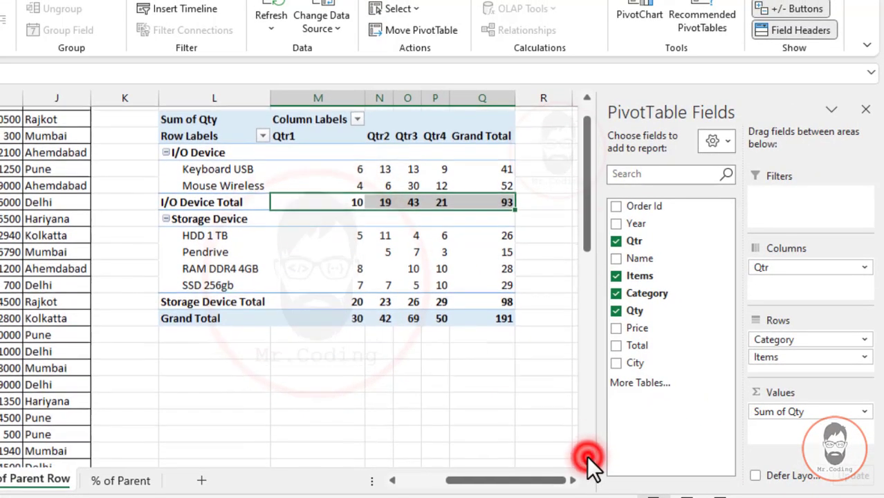
{"action": "left_click_drag", "start_coordinate": [191, 115], "coordinate": [474, 318]}
{"action": "key", "text": "ctrl+c"}
{"action": "left_click", "coordinate": [195, 359]}
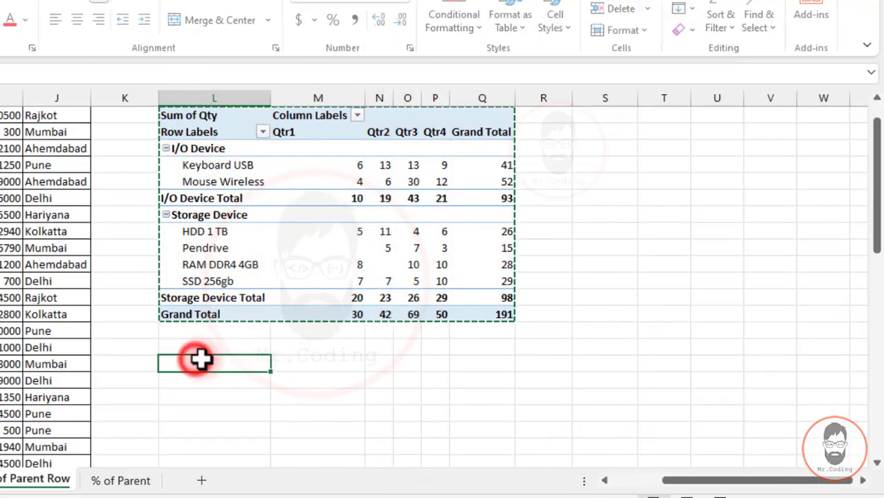
{"action": "key", "text": "ctrl+v"}
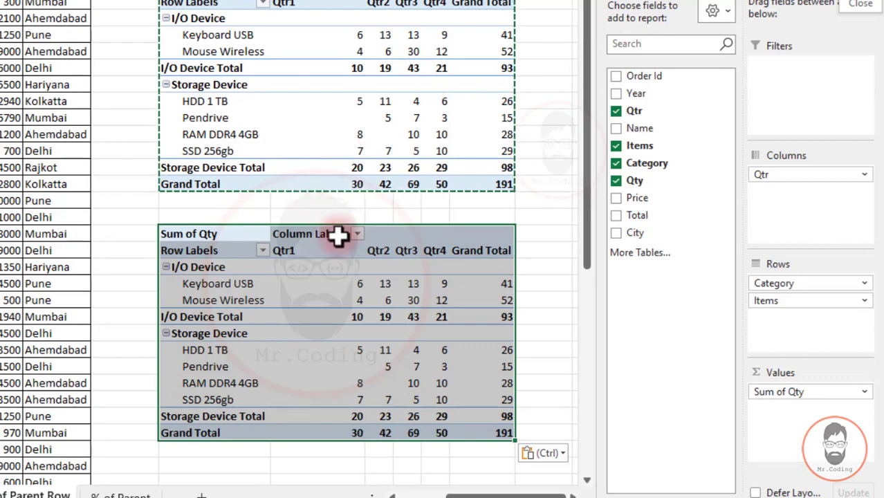
Show the Sum of Qty values in the lower PivotTable copy as % of Parent Row Total.
{"action": "left_click", "coordinate": [300, 252]}
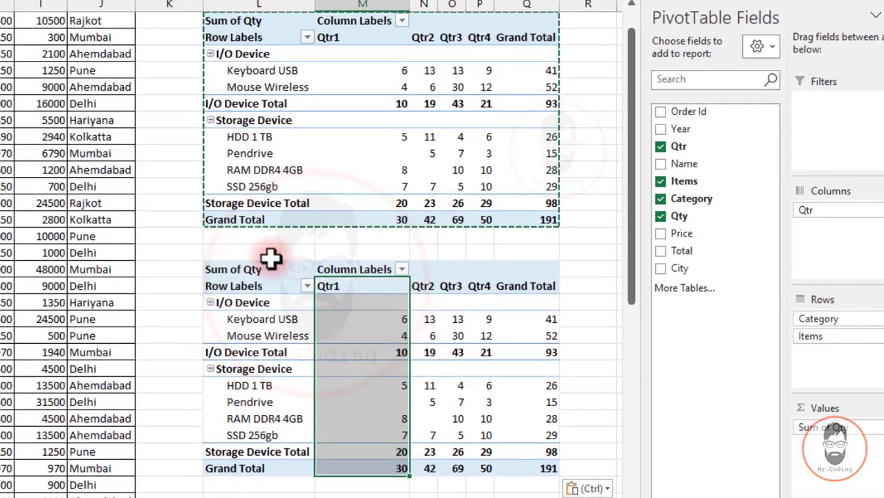
{"action": "left_click", "coordinate": [388, 331]}
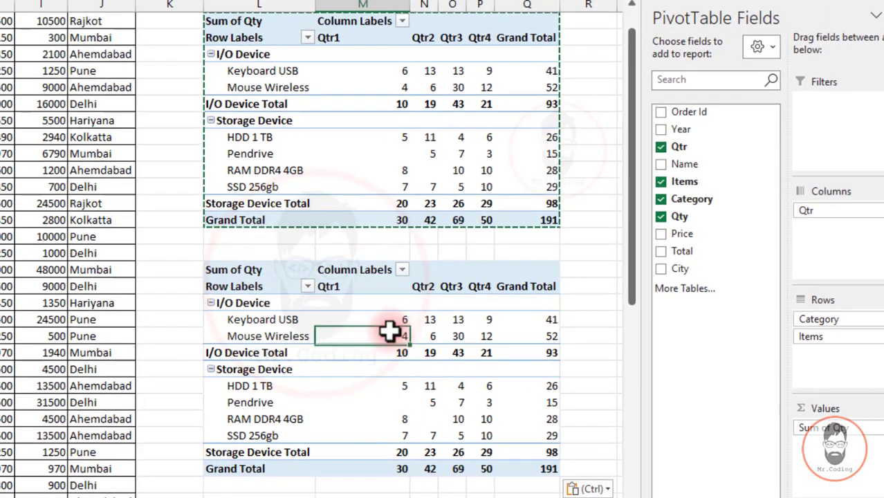
{"action": "right_click", "coordinate": [382, 330]}
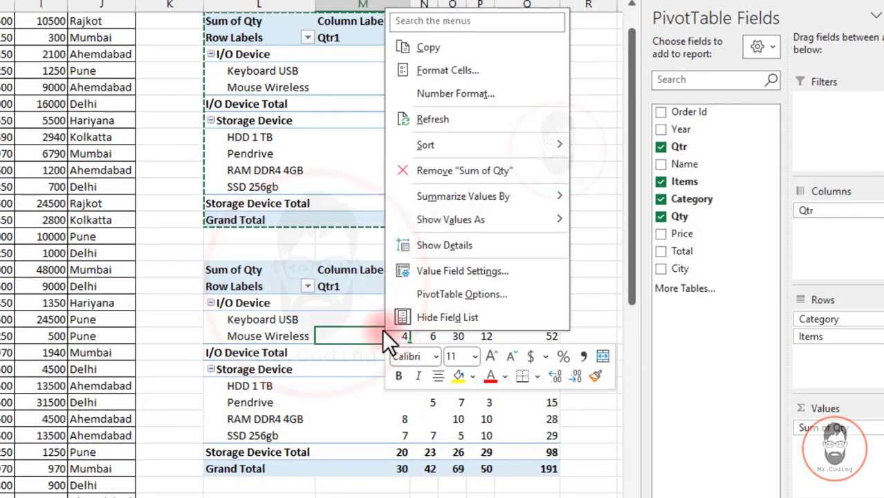
{"action": "mouse_move", "coordinate": [553, 222]}
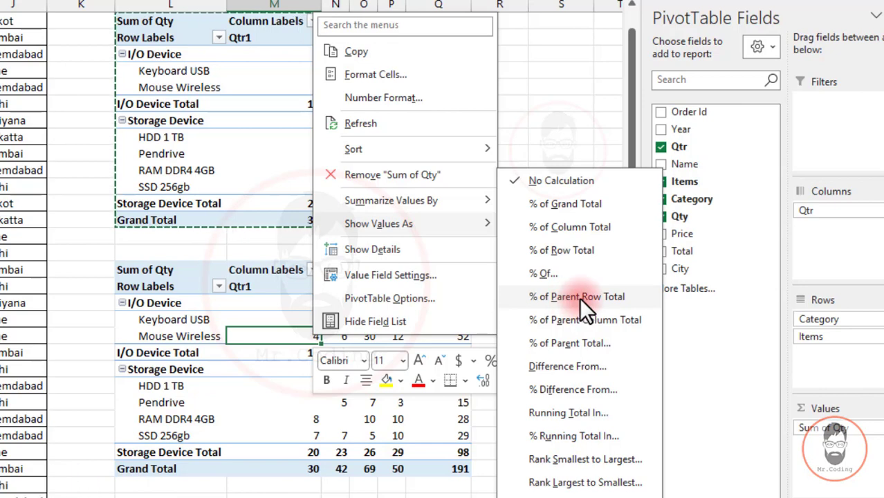
{"action": "left_click", "coordinate": [557, 298]}
Compare the Keyboard USB and Mouse Wireless percentages with their quantities and the I/O Device total in the original PivotTable.
{"action": "left_click", "coordinate": [280, 318]}
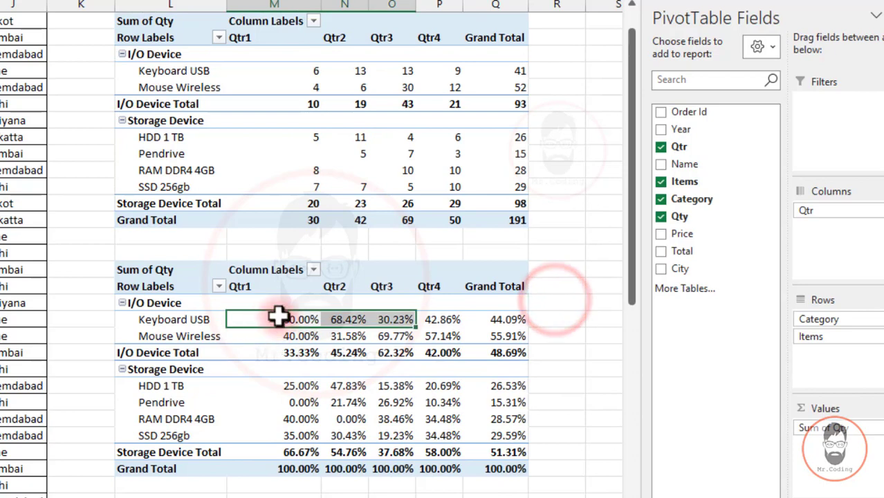
{"action": "left_click_drag", "start_coordinate": [259, 322], "coordinate": [349, 331]}
{"action": "left_click", "coordinate": [275, 320]}
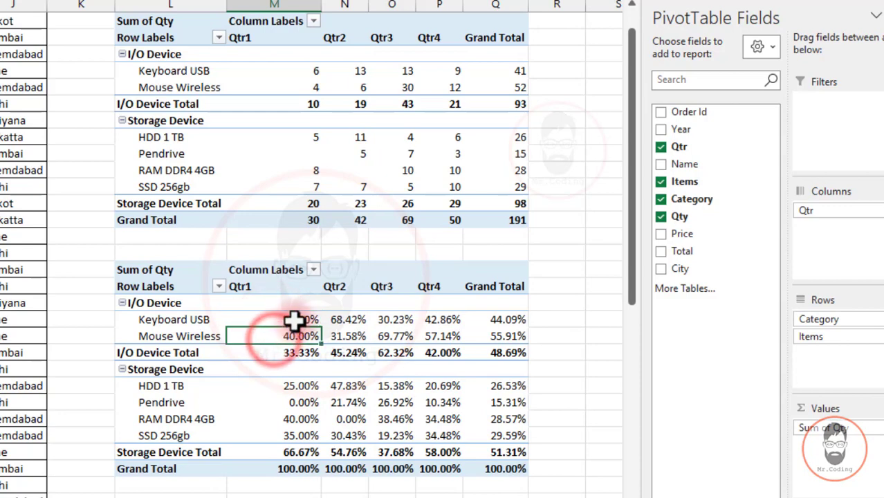
{"action": "left_click_drag", "start_coordinate": [166, 319], "coordinate": [170, 334]}
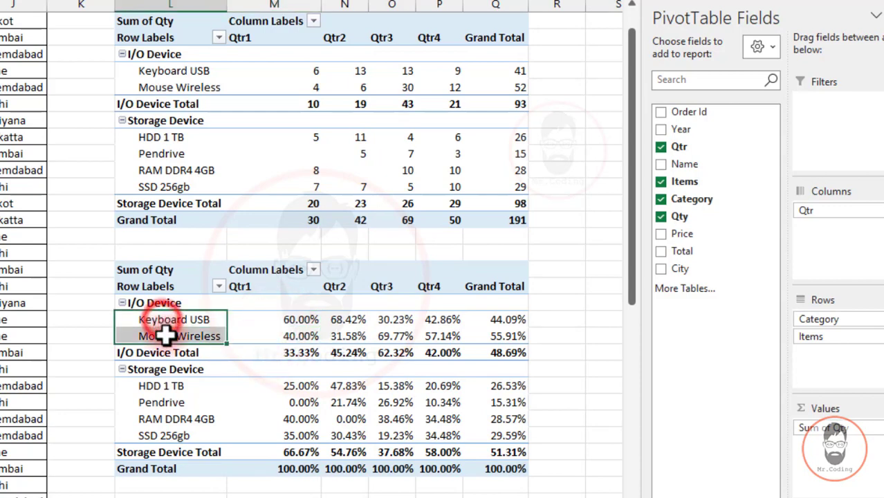
{"action": "left_click", "coordinate": [308, 104]}
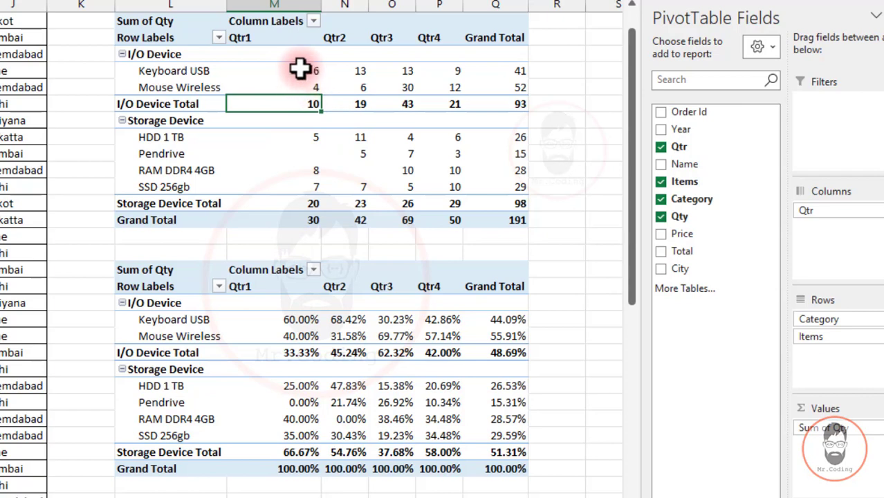
{"action": "left_click", "coordinate": [289, 320]}
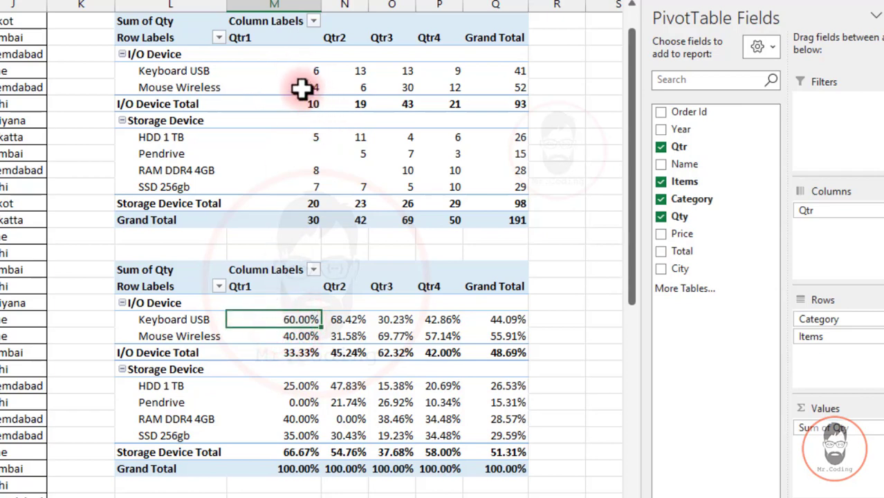
{"action": "left_click_drag", "start_coordinate": [297, 320], "coordinate": [300, 336]}
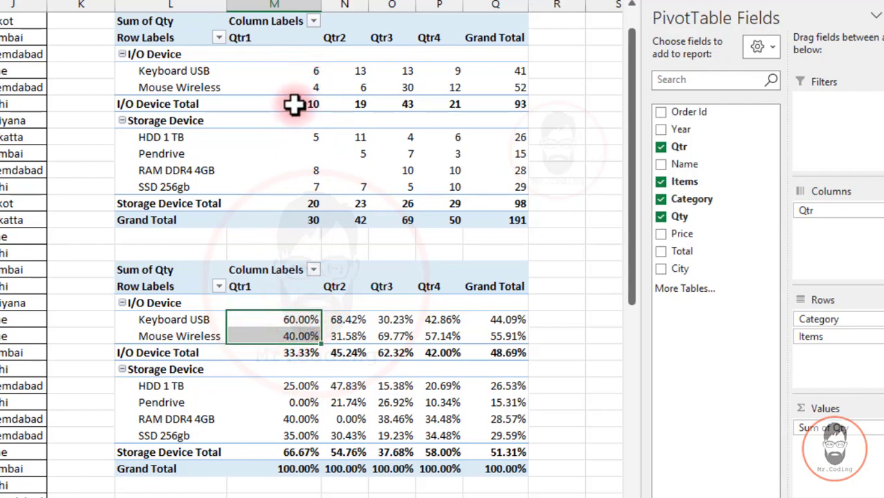
{"action": "left_click_drag", "start_coordinate": [294, 104], "coordinate": [449, 103]}
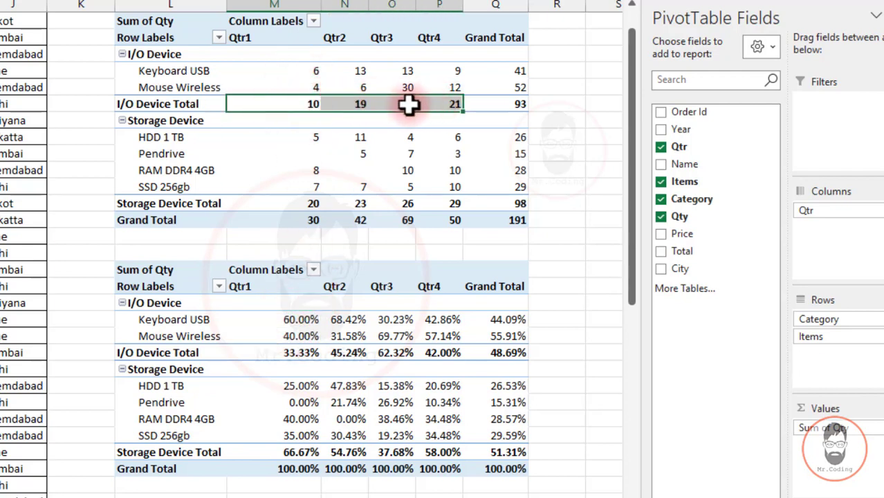
{"action": "left_click_drag", "start_coordinate": [318, 71], "coordinate": [436, 84]}
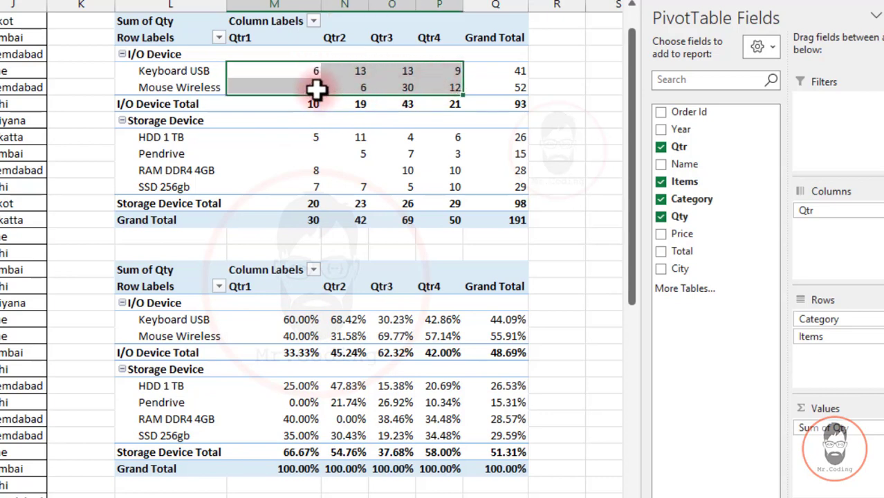
{"action": "left_click_drag", "start_coordinate": [273, 325], "coordinate": [426, 337]}
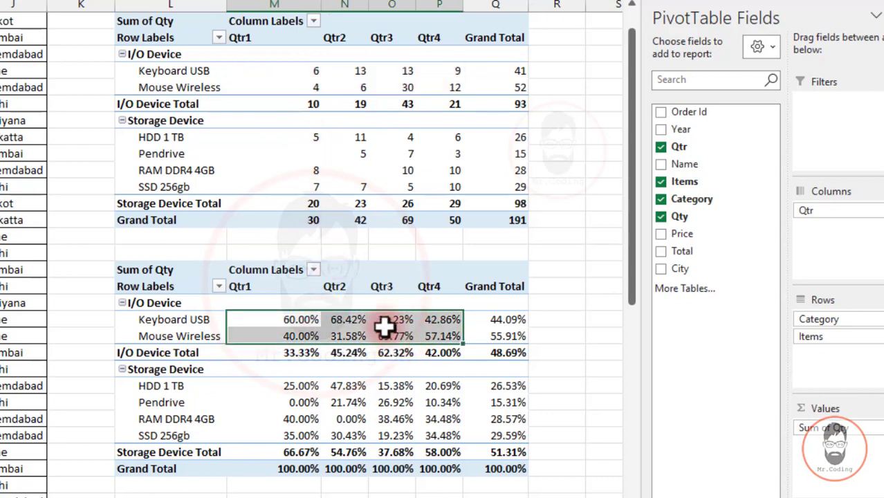
{"action": "left_click", "coordinate": [301, 317]}
{"action": "left_click_drag", "start_coordinate": [301, 317], "coordinate": [427, 335]}
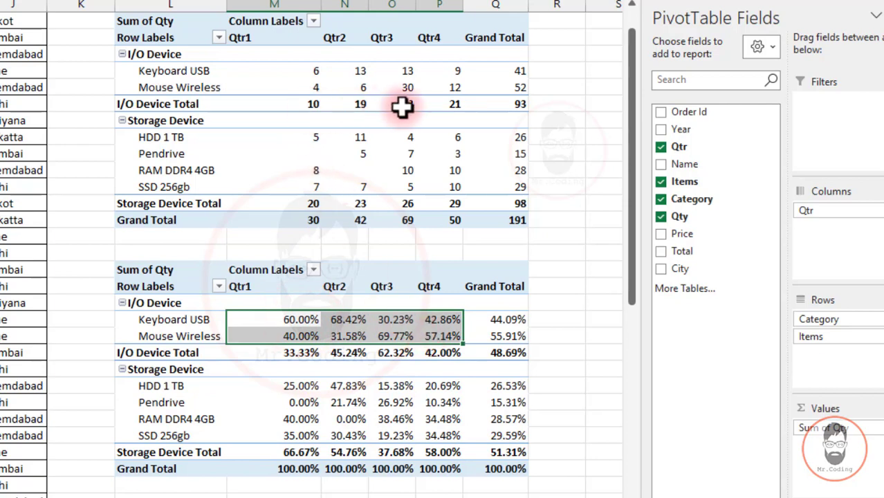
Examine the category total percentages against the Grand Total row, and recheck the I/O Device item percentages against their group total.
{"action": "left_click_drag", "start_coordinate": [287, 353], "coordinate": [429, 353]}
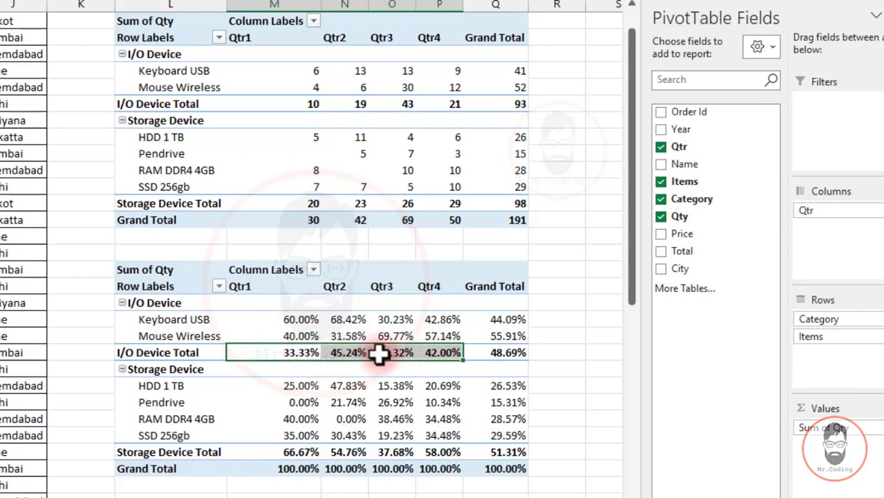
{"action": "scroll", "coordinate": [379, 353], "scroll_direction": "down", "scroll_amount": 1}
{"action": "left_click_drag", "start_coordinate": [292, 302], "coordinate": [435, 302]}
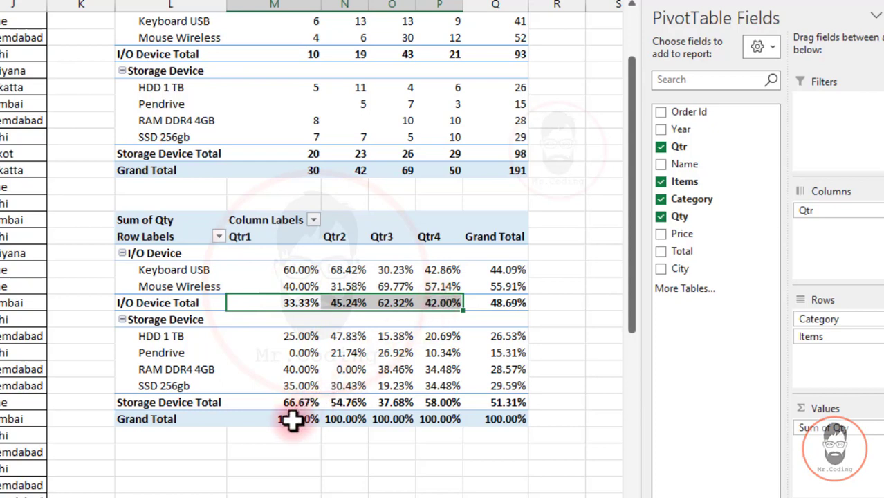
{"action": "left_click_drag", "start_coordinate": [292, 420], "coordinate": [438, 419]}
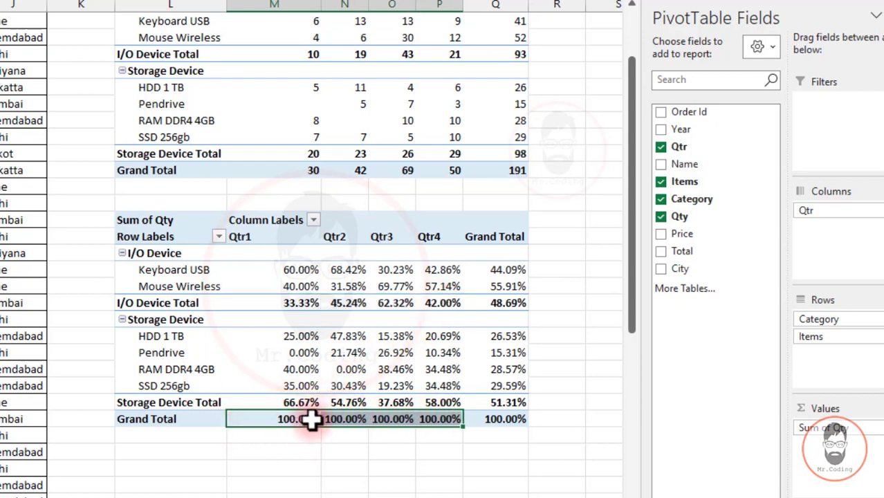
{"action": "left_click", "coordinate": [298, 173]}
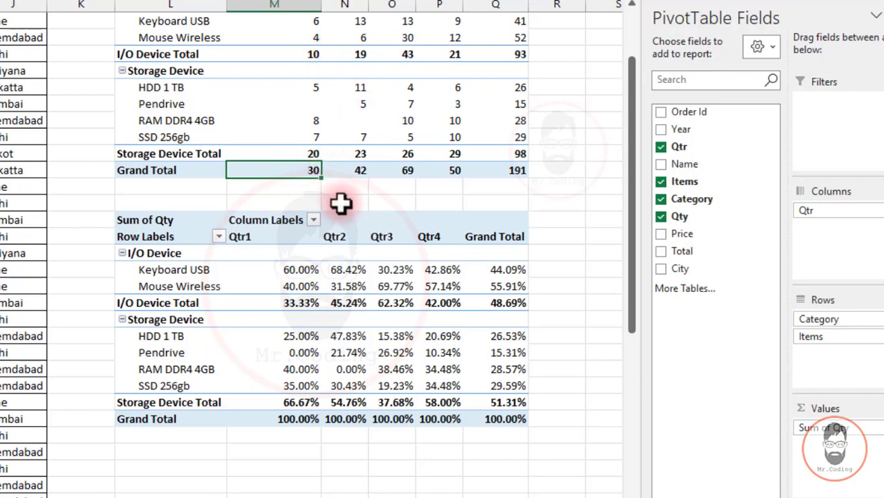
{"action": "left_click", "coordinate": [203, 302]}
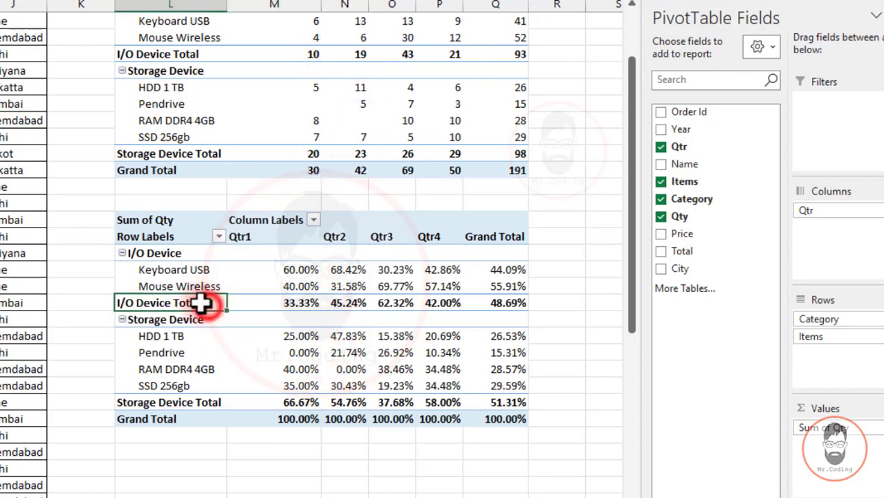
{"action": "left_click_drag", "start_coordinate": [197, 301], "coordinate": [502, 302]}
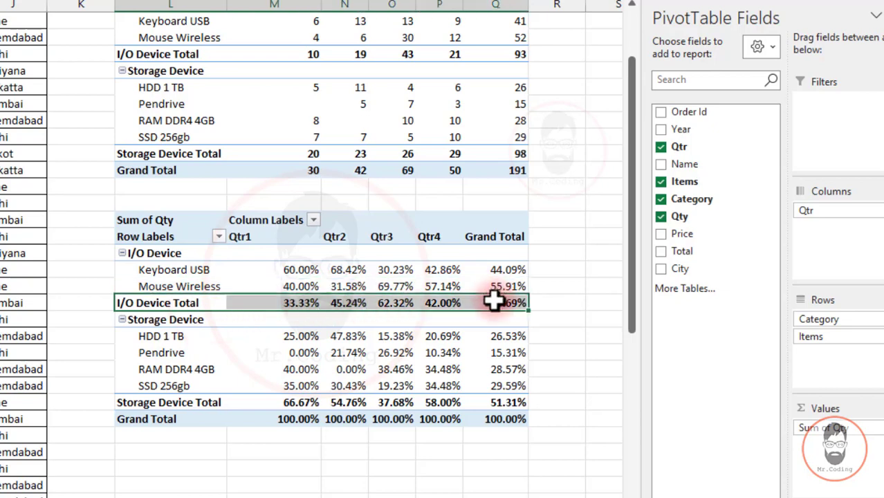
{"action": "left_click_drag", "start_coordinate": [221, 419], "coordinate": [395, 420]}
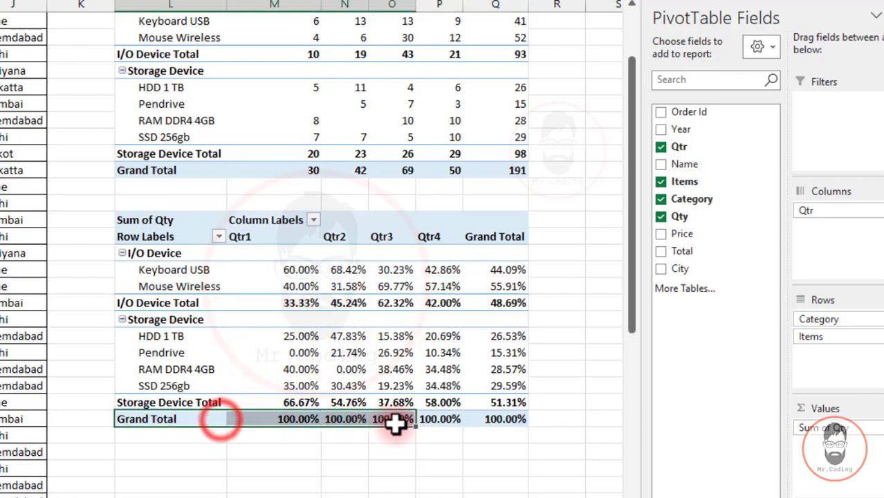
{"action": "left_click", "coordinate": [299, 417]}
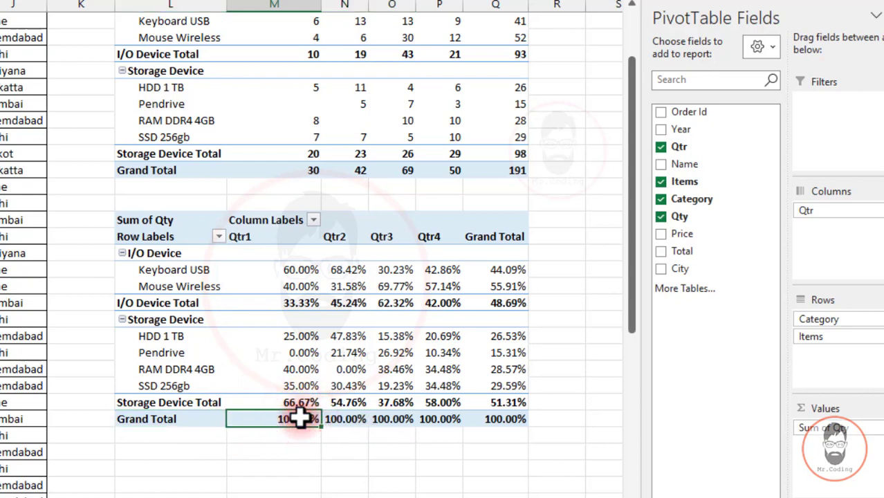
{"action": "left_click", "coordinate": [296, 303]}
{"action": "left_click", "coordinate": [294, 401]}
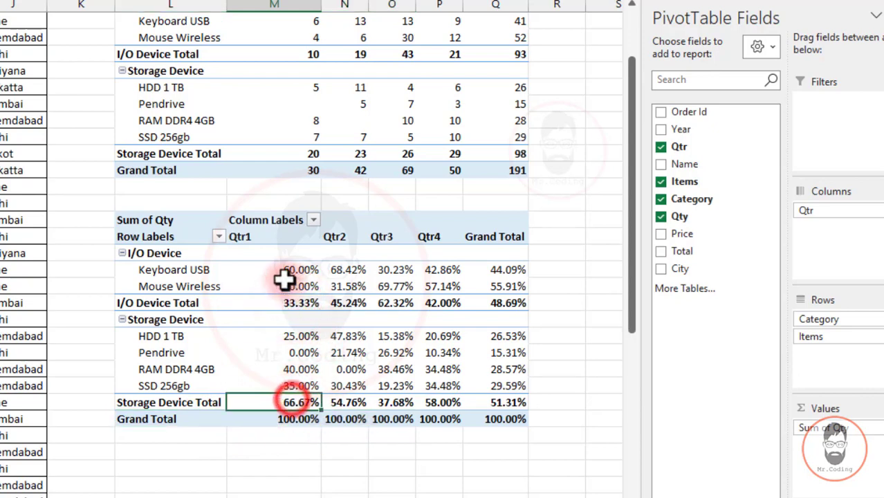
{"action": "left_click_drag", "start_coordinate": [287, 271], "coordinate": [444, 282]}
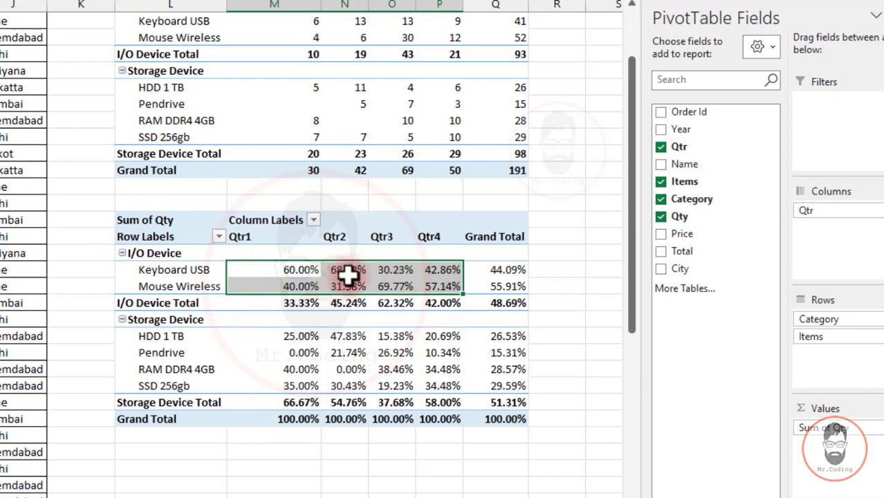
{"action": "left_click", "coordinate": [282, 55]}
{"action": "left_click", "coordinate": [301, 45]}
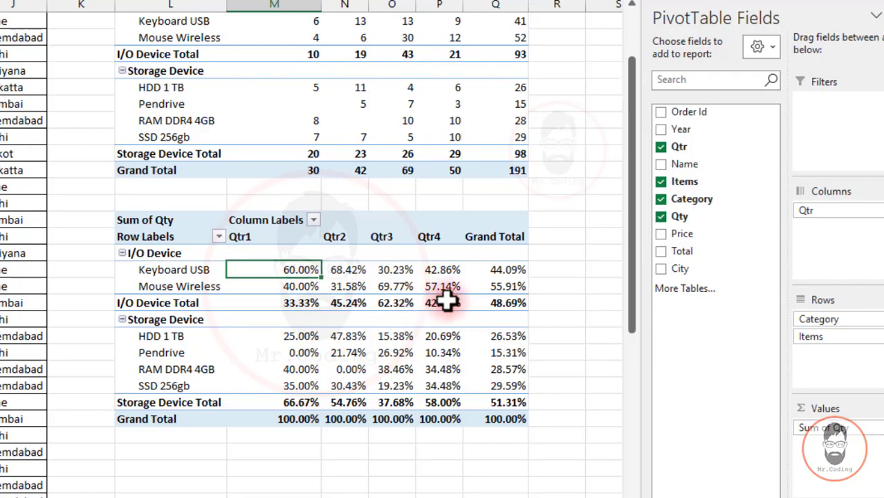
Create a PivotTable from the order data in A1:J54 on the existing % of Parent Column worksheet at cell L3.
{"action": "scroll", "coordinate": [446, 302], "scroll_direction": "up", "scroll_amount": 1}
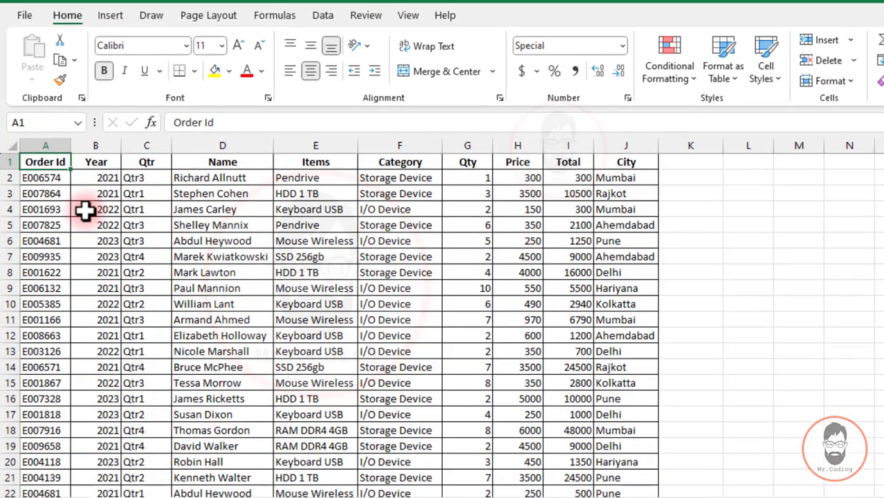
{"action": "key", "text": "ctrl+shift+End"}
{"action": "left_click", "coordinate": [111, 15]}
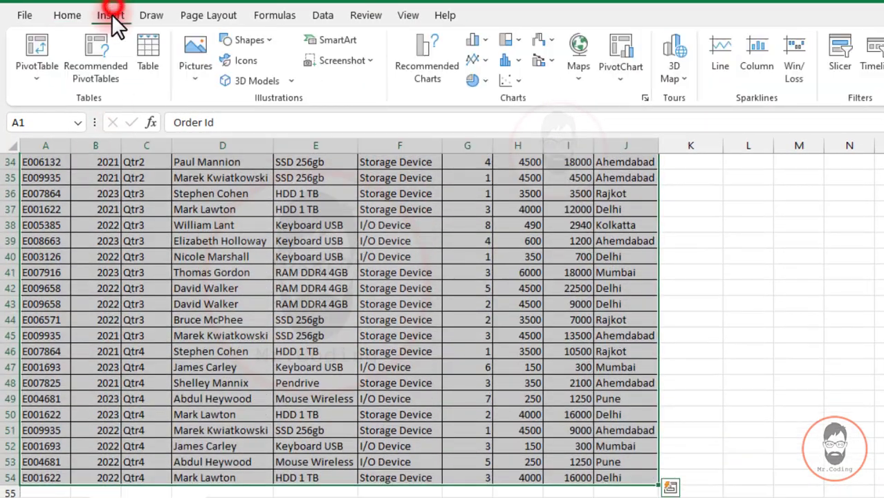
{"action": "left_click", "coordinate": [43, 47]}
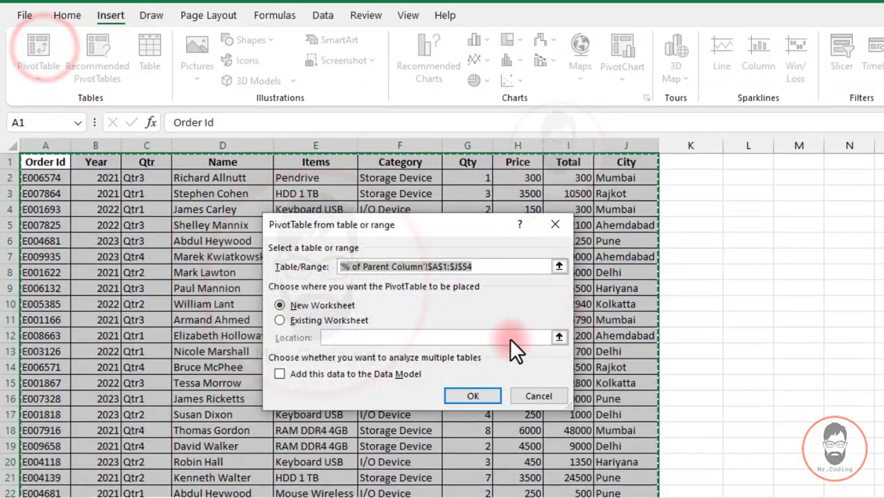
{"action": "left_click", "coordinate": [320, 323]}
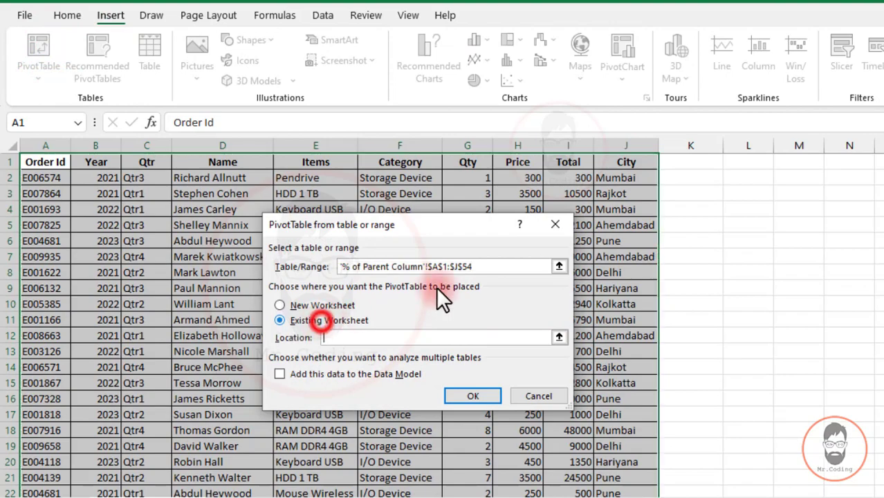
{"action": "left_click", "coordinate": [742, 193]}
{"action": "left_click", "coordinate": [480, 389]}
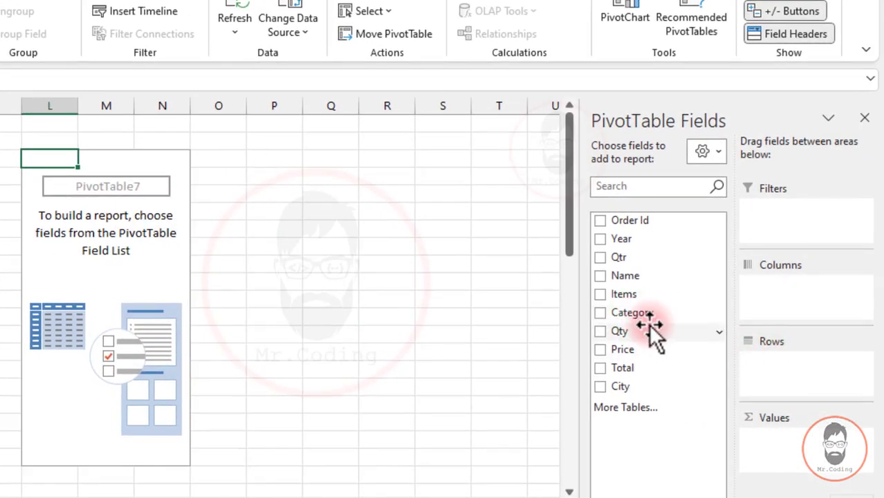
Nest Items under Category in the PivotTable's rows and Qtr under Year in its columns.
{"action": "left_click_drag", "start_coordinate": [649, 324], "coordinate": [776, 363]}
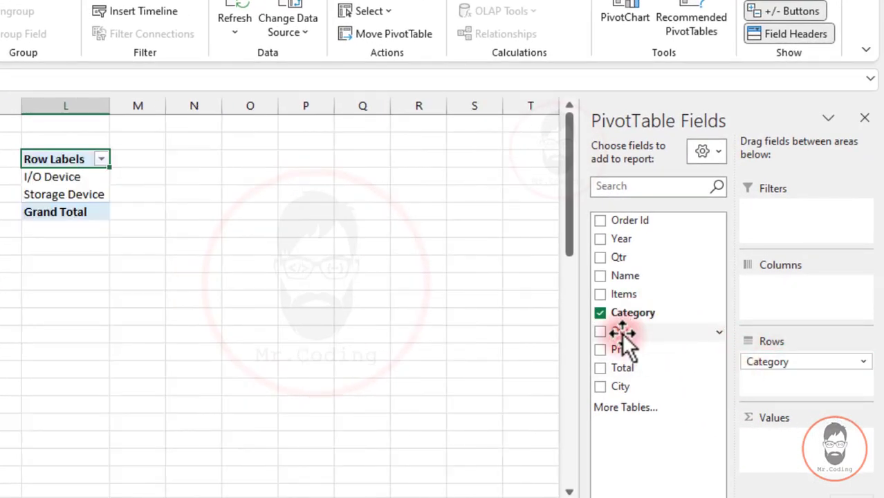
{"action": "left_click_drag", "start_coordinate": [636, 298], "coordinate": [765, 382]}
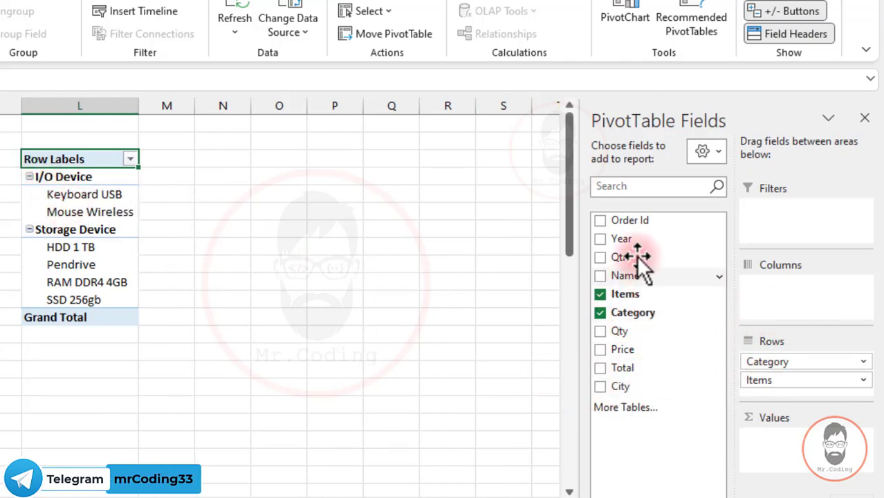
{"action": "left_click_drag", "start_coordinate": [617, 239], "coordinate": [760, 289]}
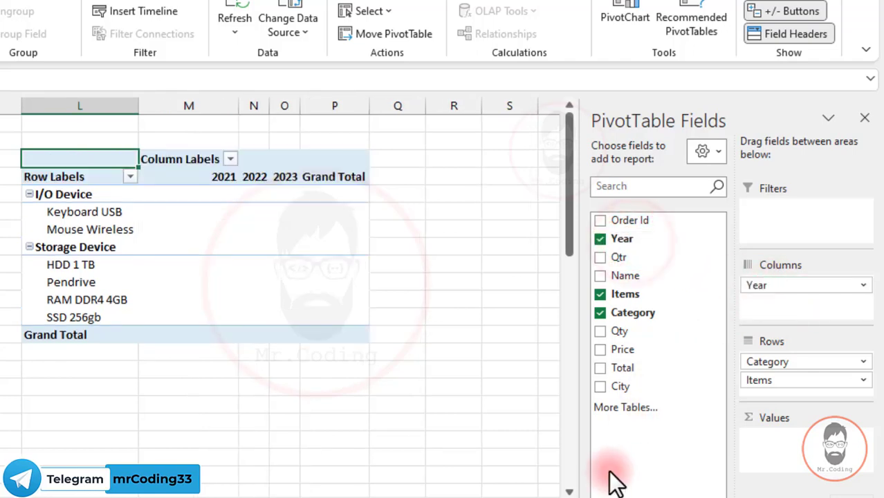
{"action": "left_click_drag", "start_coordinate": [617, 257], "coordinate": [761, 309]}
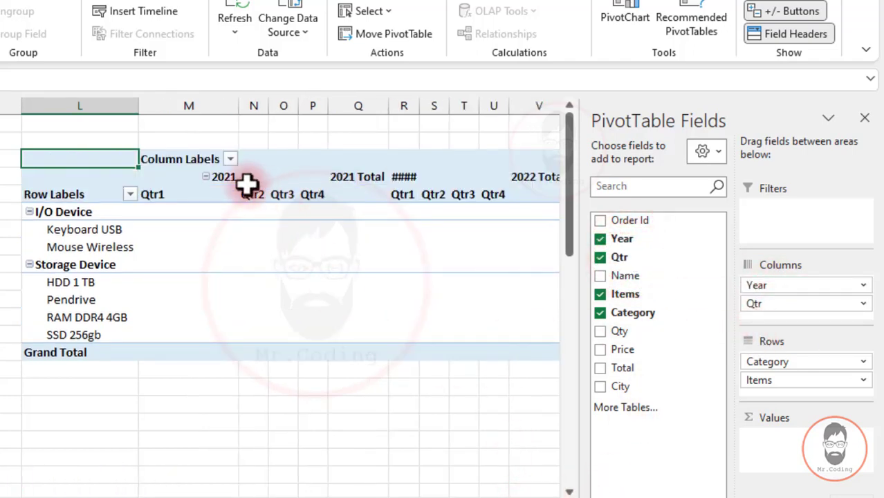
Examine how the Qtr headers are nested under each year across the empty PivotTable.
{"action": "left_click", "coordinate": [225, 179]}
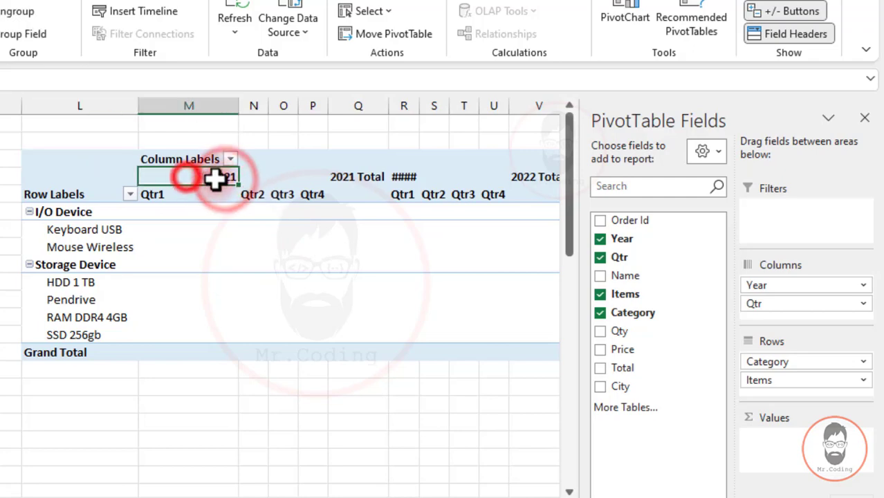
{"action": "left_click_drag", "start_coordinate": [178, 196], "coordinate": [280, 197]}
{"action": "mouse_move", "coordinate": [546, 492]}
{"action": "left_mouse_down"}
{"action": "mouse_move", "coordinate": [525, 492]}
{"action": "mouse_move", "coordinate": [562, 493]}
{"action": "mouse_move", "coordinate": [537, 497]}
{"action": "left_mouse_up"}
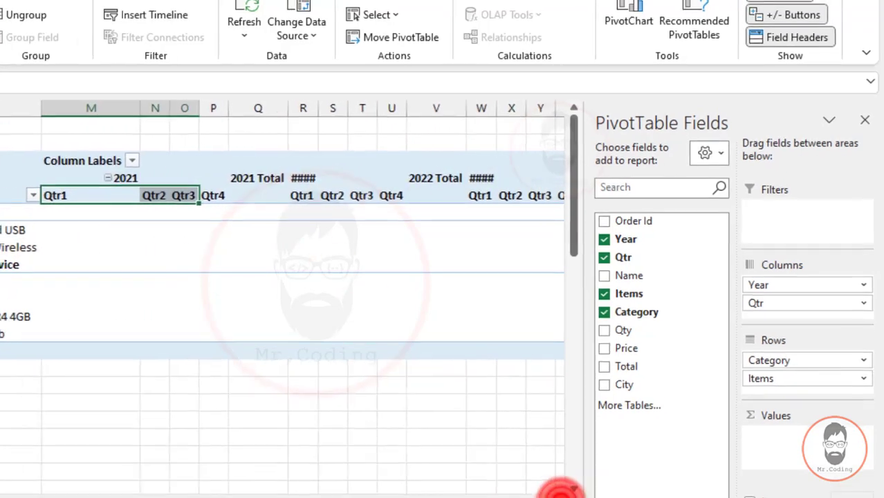
{"action": "key", "text": "Down"}
{"action": "key", "text": "Down"}
{"action": "key", "text": "Down"}
{"action": "key", "text": "Down"}
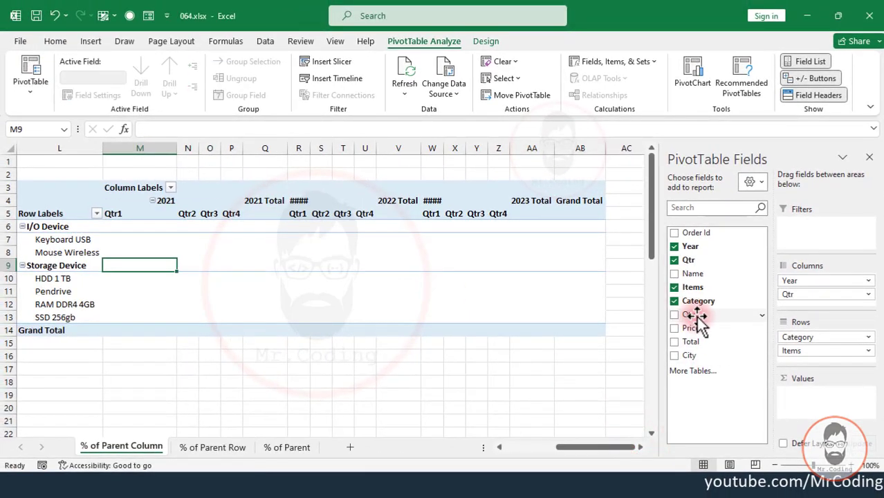
Add Qty to the PivotTable's values as a sum, and widen columns R and W to show the 2022 and 2023 headers.
{"action": "left_click_drag", "start_coordinate": [700, 325], "coordinate": [803, 411]}
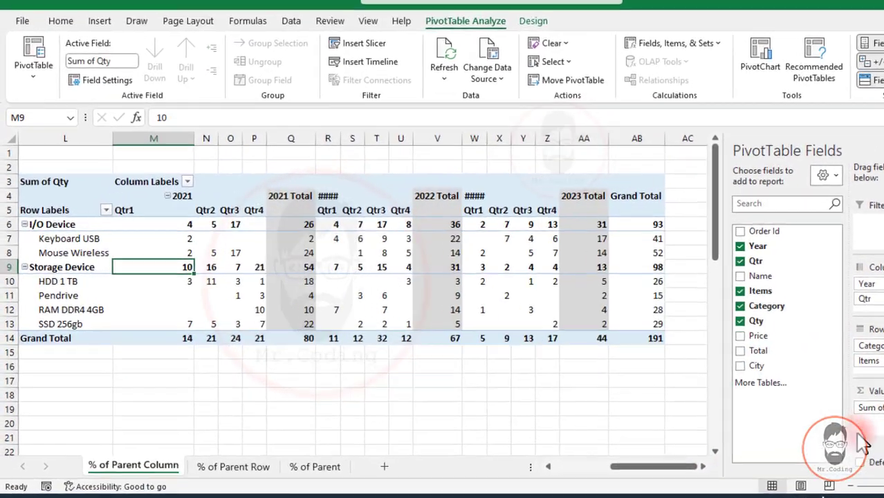
{"action": "left_click_drag", "start_coordinate": [339, 138], "coordinate": [354, 139]}
{"action": "left_click_drag", "start_coordinate": [655, 104], "coordinate": [675, 104]}
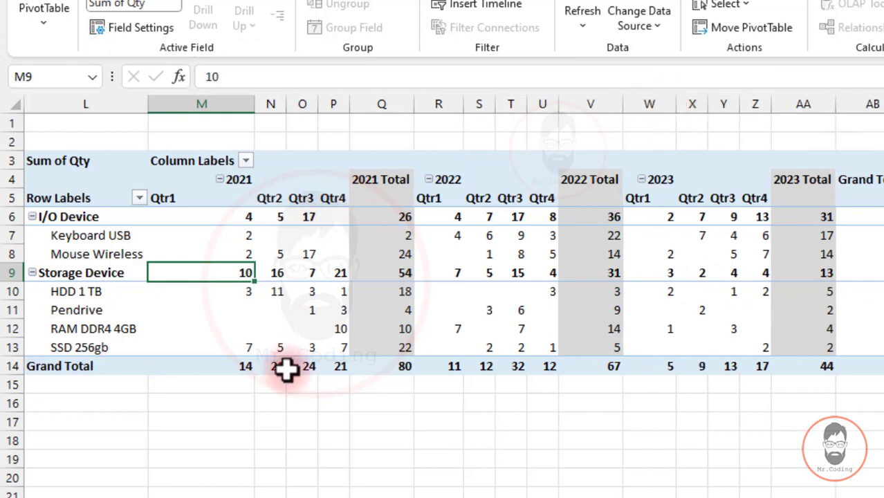
Compare the quarterly quantities under 2021 with the 2021 Total column, and review the other totals and the I/O Device subtotal row.
{"action": "left_click", "coordinate": [208, 181]}
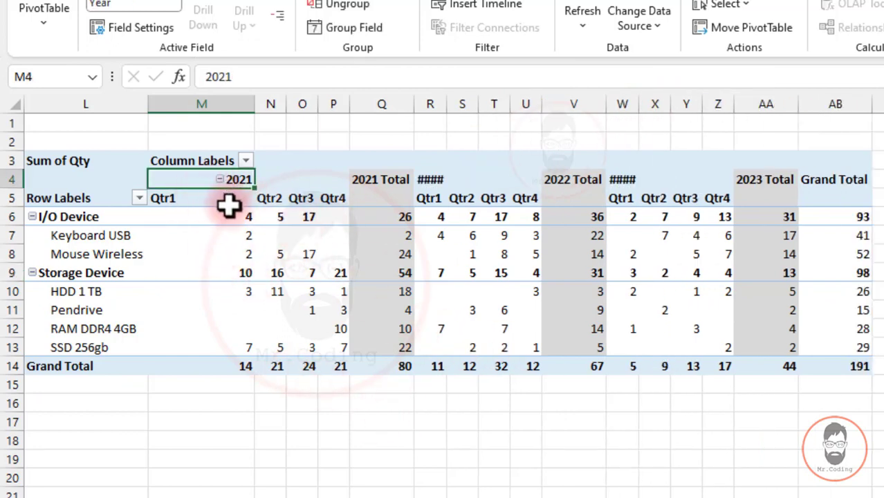
{"action": "left_click_drag", "start_coordinate": [210, 202], "coordinate": [339, 366]}
{"action": "left_click", "coordinate": [202, 181]}
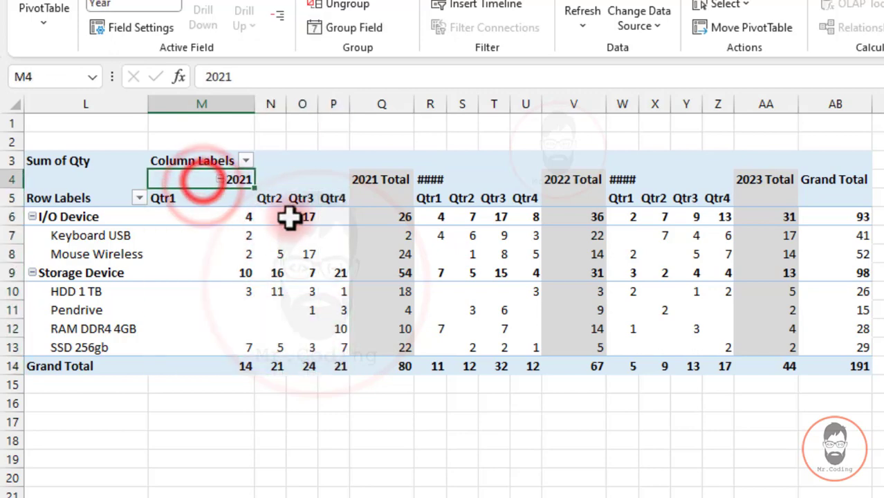
{"action": "left_click_drag", "start_coordinate": [226, 220], "coordinate": [330, 345]}
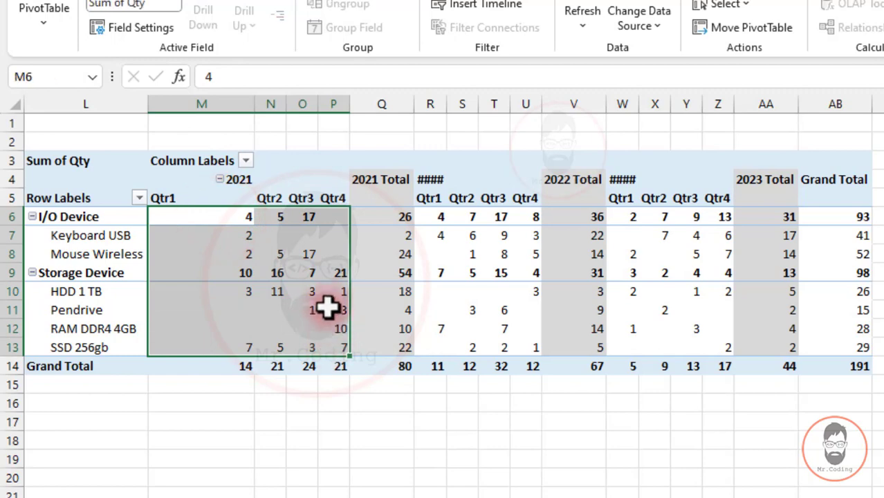
{"action": "left_click_drag", "start_coordinate": [365, 209], "coordinate": [385, 346]}
{"action": "left_click_drag", "start_coordinate": [229, 219], "coordinate": [348, 347]}
{"action": "left_click_drag", "start_coordinate": [382, 217], "coordinate": [383, 348]}
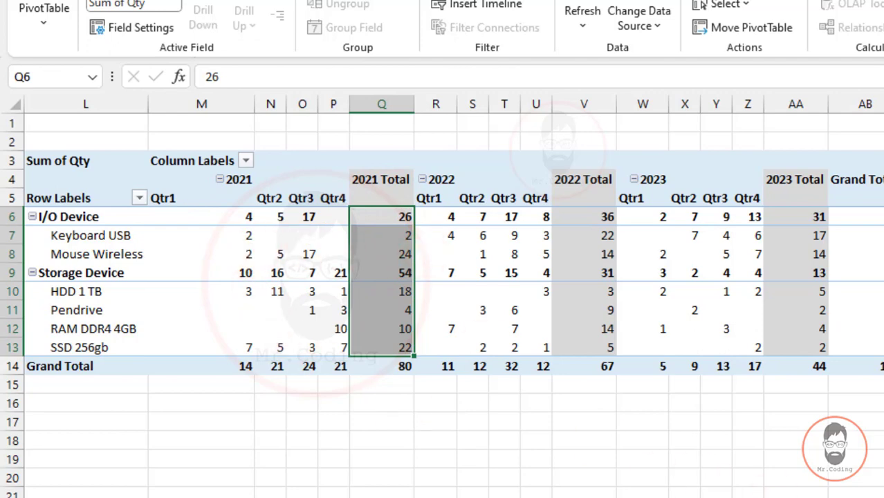
{"action": "scroll", "coordinate": [443, 277], "scroll_direction": "right", "scroll_amount": 2}
{"action": "left_click_drag", "start_coordinate": [257, 217], "coordinate": [282, 348]}
{"action": "left_click_drag", "start_coordinate": [756, 217], "coordinate": [742, 352]}
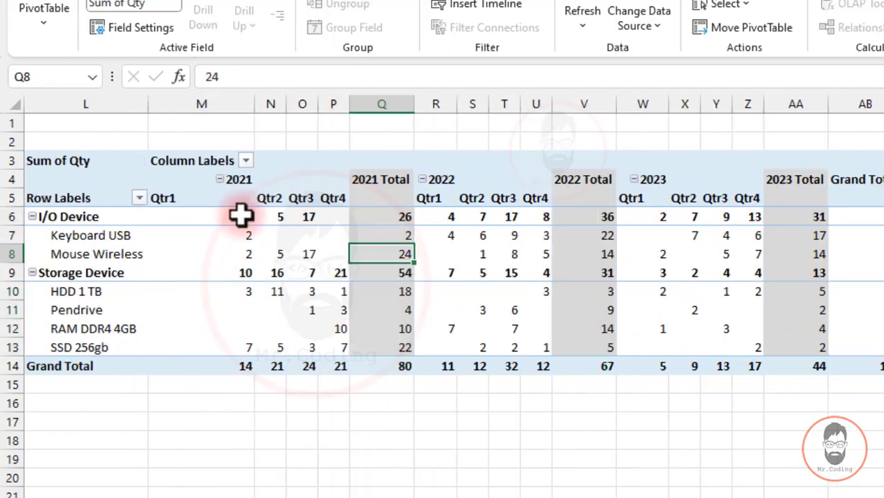
{"action": "left_click_drag", "start_coordinate": [238, 217], "coordinate": [568, 219]}
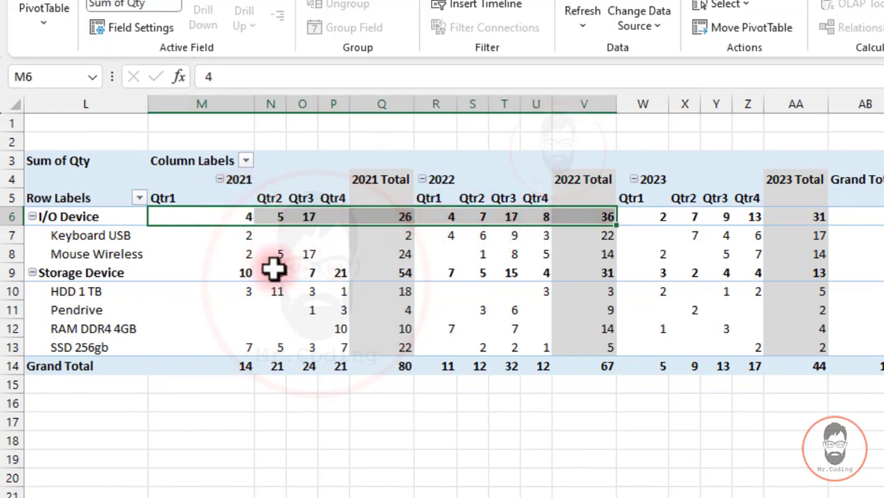
Show the Category subtotals below each group by turning off the display of subtotals at the top.
{"action": "left_click", "coordinate": [84, 217]}
{"action": "left_click", "coordinate": [146, 28]}
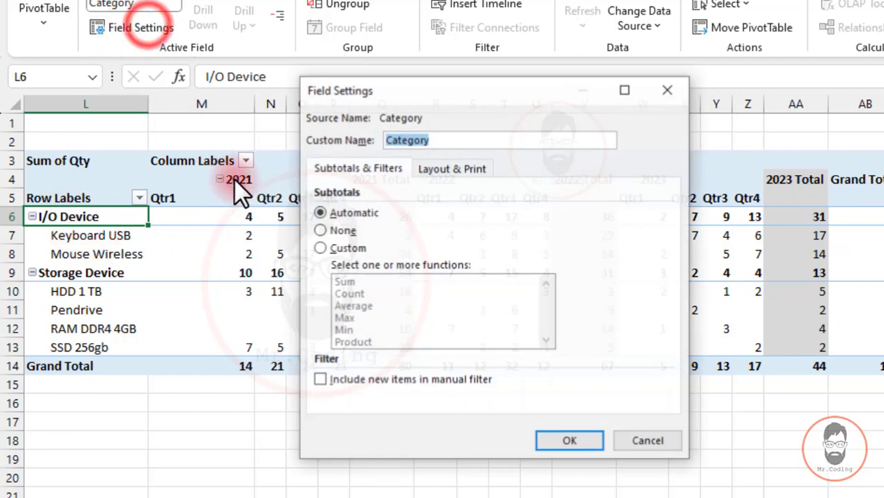
{"action": "left_click", "coordinate": [449, 168]}
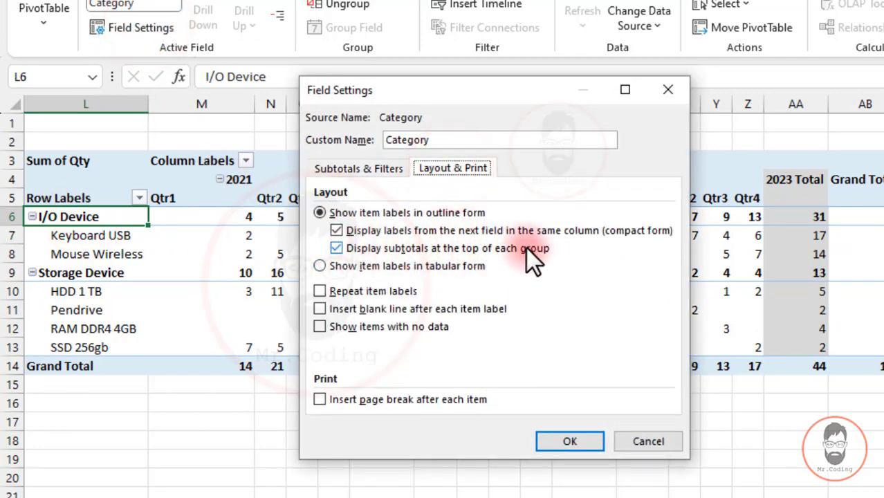
{"action": "left_click", "coordinate": [336, 247]}
{"action": "left_click", "coordinate": [573, 442]}
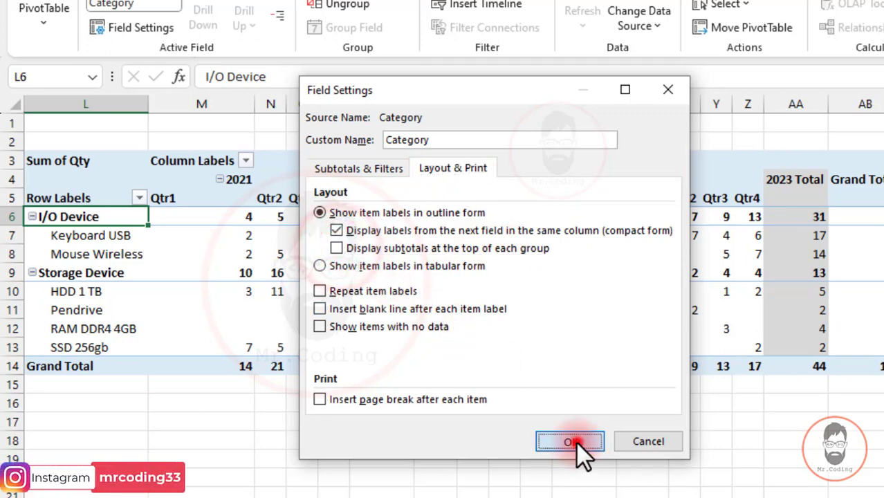
Examine the I/O Device Total row and the 2021 Total column from Keyboard USB down to Grand Total.
{"action": "left_click_drag", "start_coordinate": [250, 273], "coordinate": [492, 272]}
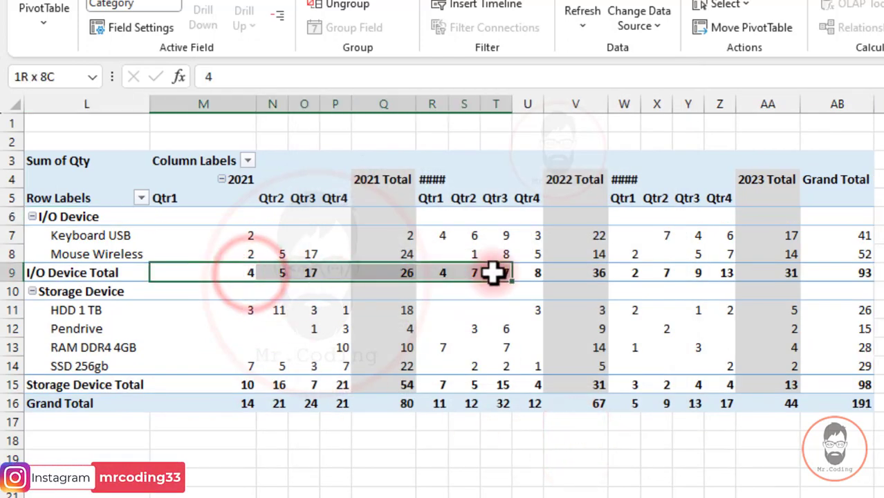
{"action": "left_click", "coordinate": [391, 253]}
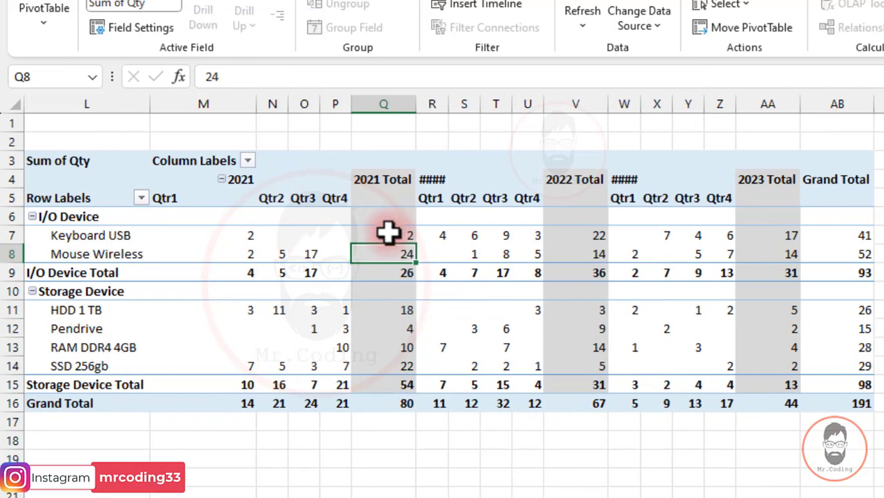
{"action": "left_click_drag", "start_coordinate": [388, 236], "coordinate": [393, 404]}
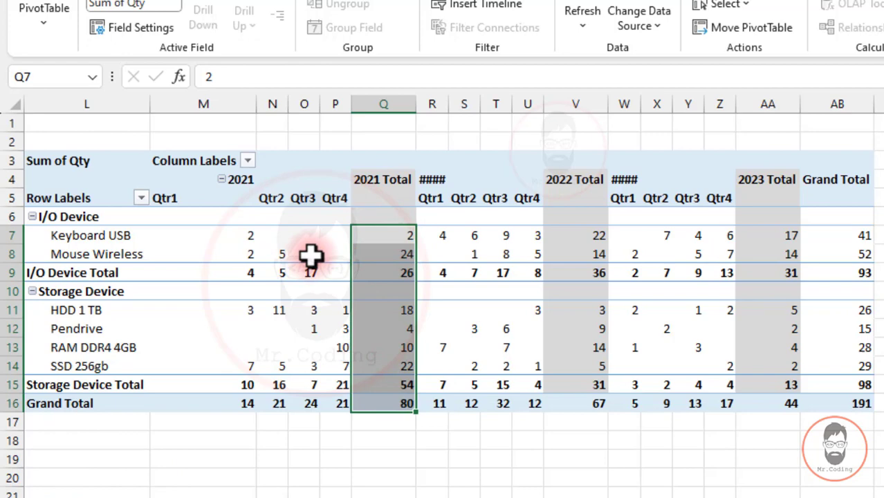
{"action": "left_click", "coordinate": [357, 267]}
{"action": "left_click", "coordinate": [276, 254]}
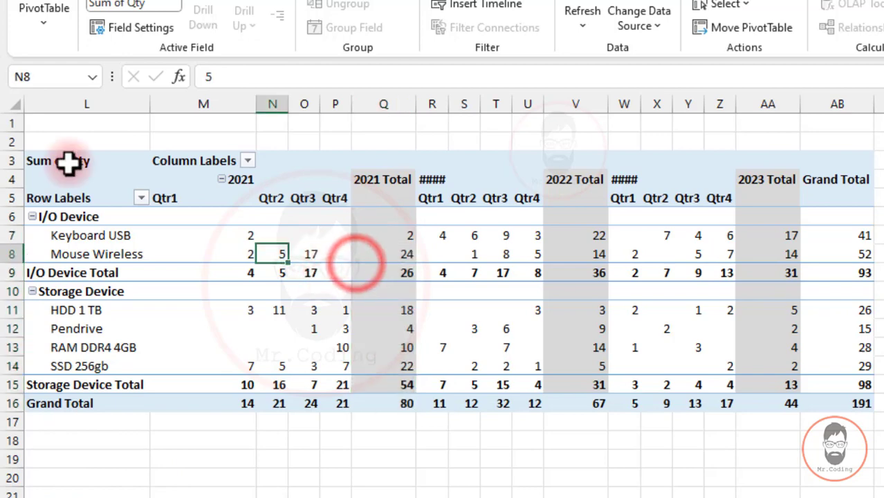
Copy the entire Year and Qtr PivotTable in L3:AB16 and paste the copy beneath it at cell L18.
{"action": "left_click_drag", "start_coordinate": [69, 161], "coordinate": [861, 397]}
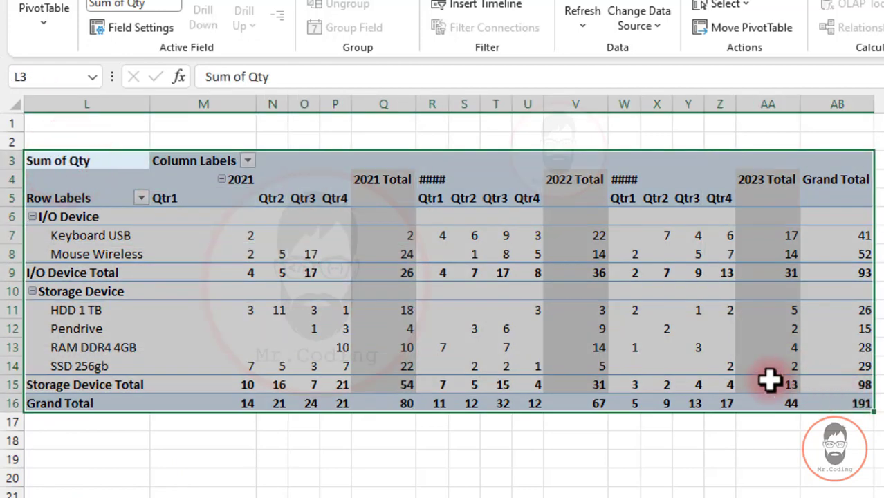
{"action": "key", "text": "ctrl+c"}
{"action": "scroll", "coordinate": [116, 434], "scroll_direction": "down", "scroll_amount": 1}
{"action": "left_click", "coordinate": [73, 386]}
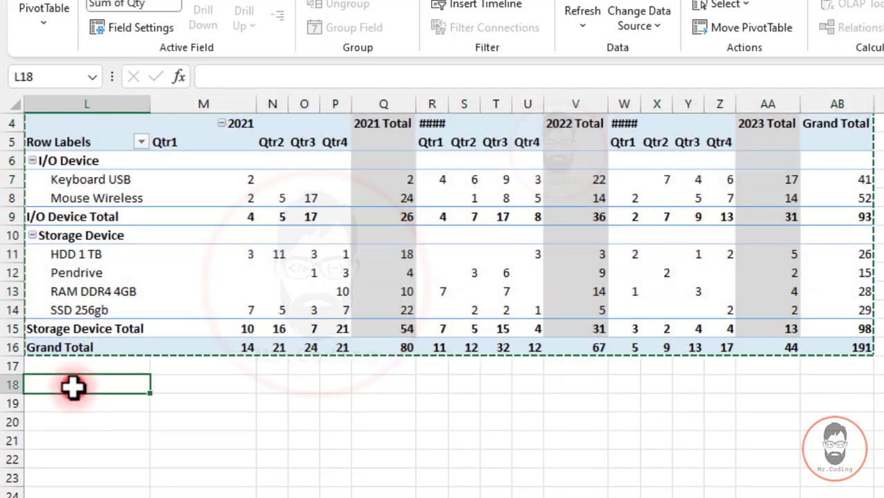
{"action": "key", "text": "ctrl+v"}
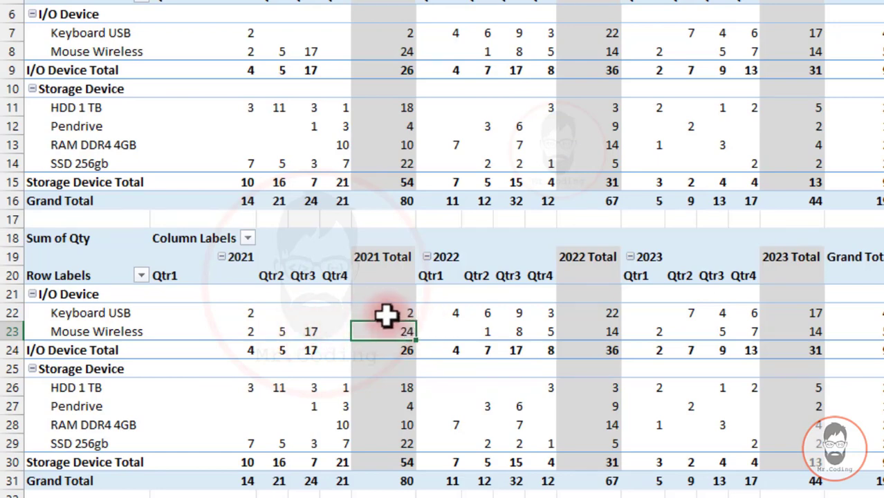
Show the Sum of Qty values in the lower PivotTable copy as % of Parent Column Total.
{"action": "right_click", "coordinate": [252, 316]}
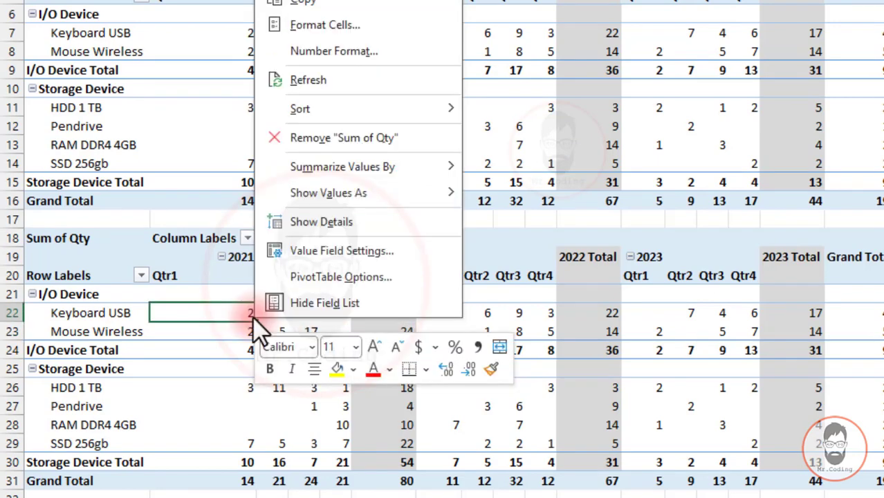
{"action": "mouse_move", "coordinate": [442, 200]}
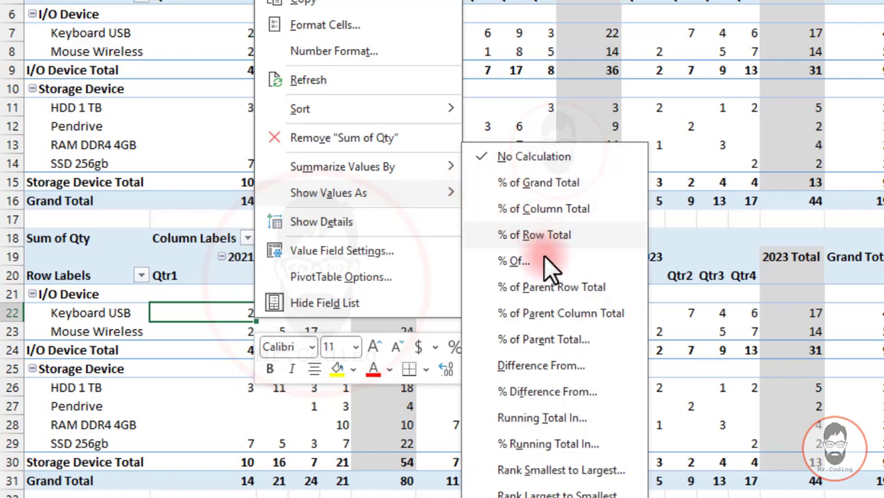
{"action": "left_click", "coordinate": [571, 311]}
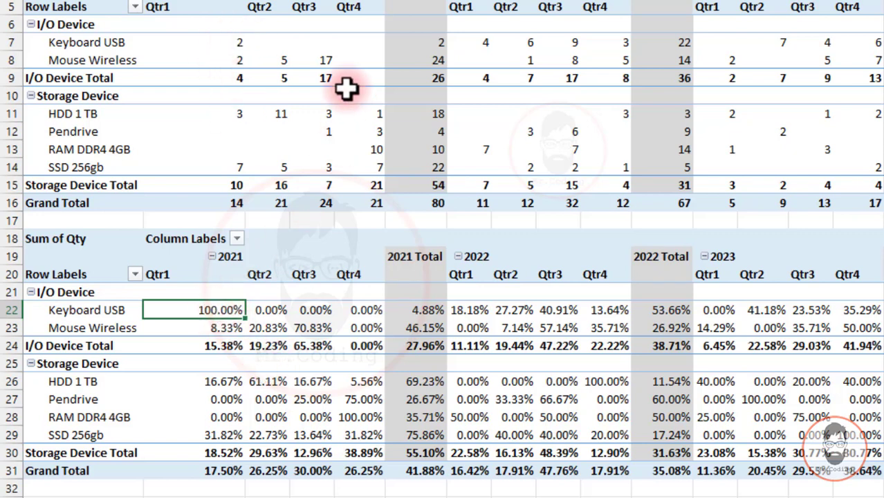
Compare the Keyboard USB quantities for 2021 in the upper PivotTable with its 2021 Total percentage in the lower one.
{"action": "left_click_drag", "start_coordinate": [239, 42], "coordinate": [423, 45]}
{"action": "left_click", "coordinate": [424, 46]}
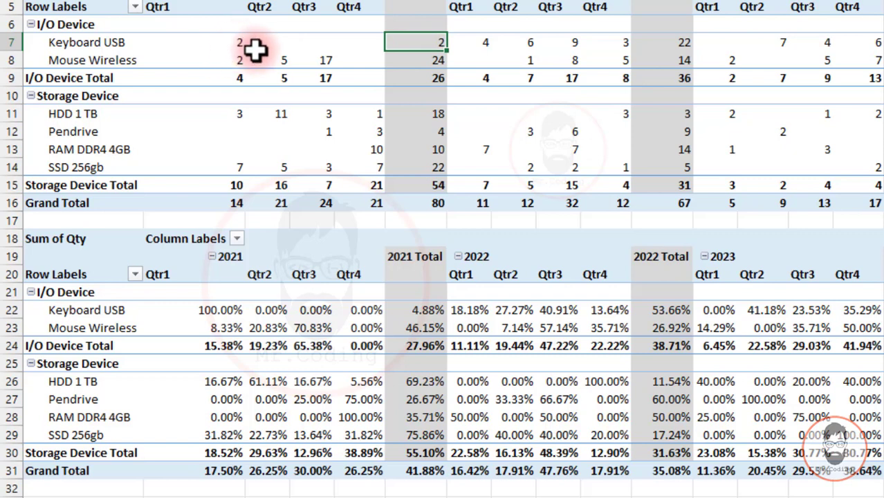
{"action": "left_click", "coordinate": [414, 310]}
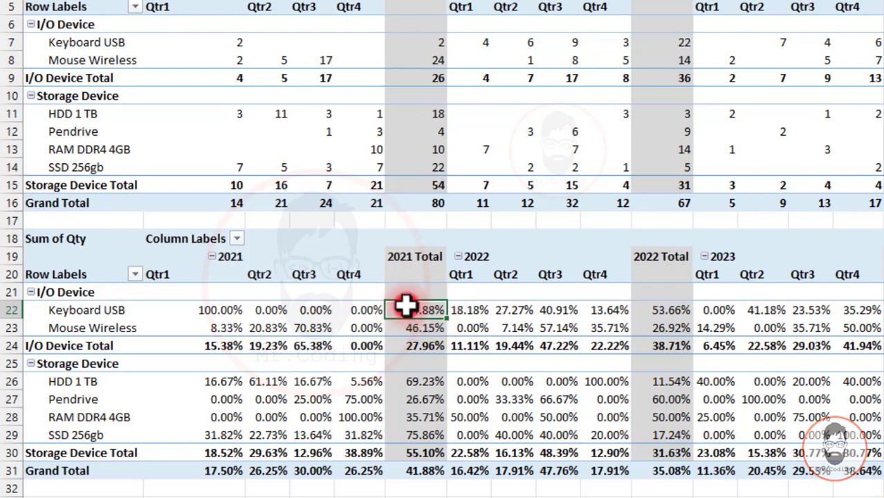
Compare the Keyboard USB quantities in the upper PivotTable's 2021, 2022 and 2023 Total columns with its Grand Total.
{"action": "scroll", "coordinate": [773, 176], "scroll_direction": "right", "scroll_amount": 3}
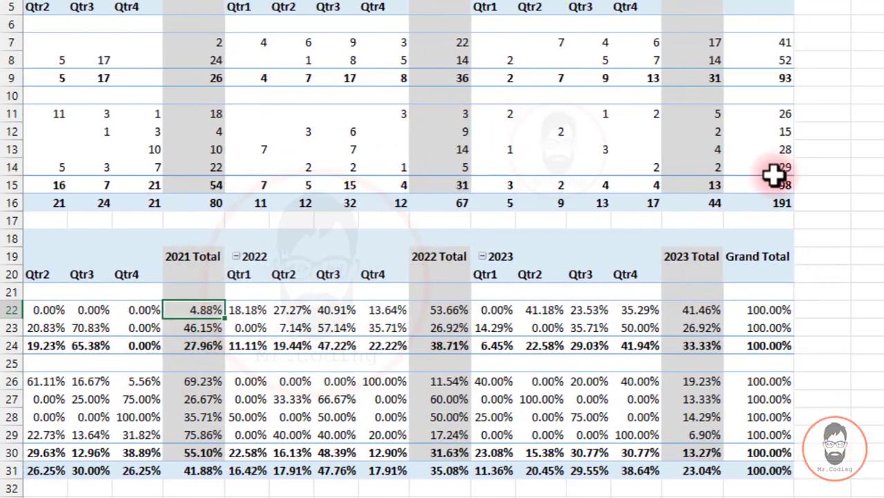
{"action": "left_click", "coordinate": [199, 50]}
{"action": "left_click", "coordinate": [435, 47]}
{"action": "left_click", "coordinate": [694, 40]}
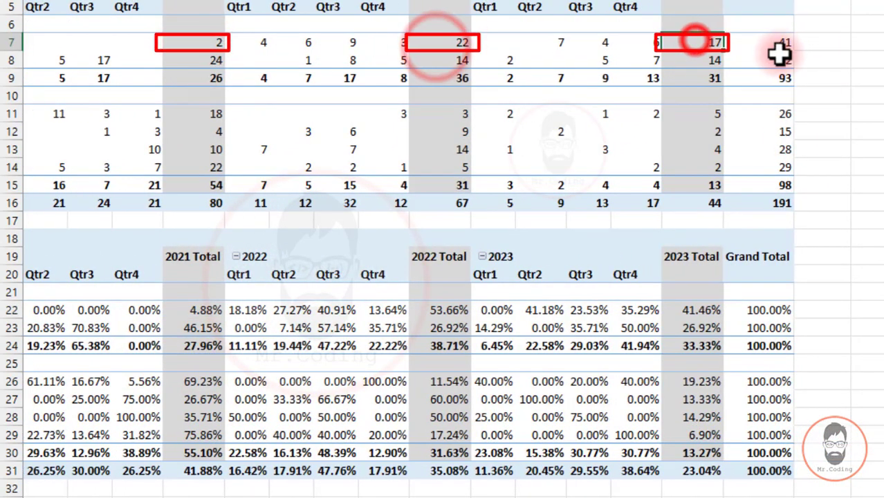
{"action": "left_click", "coordinate": [774, 44]}
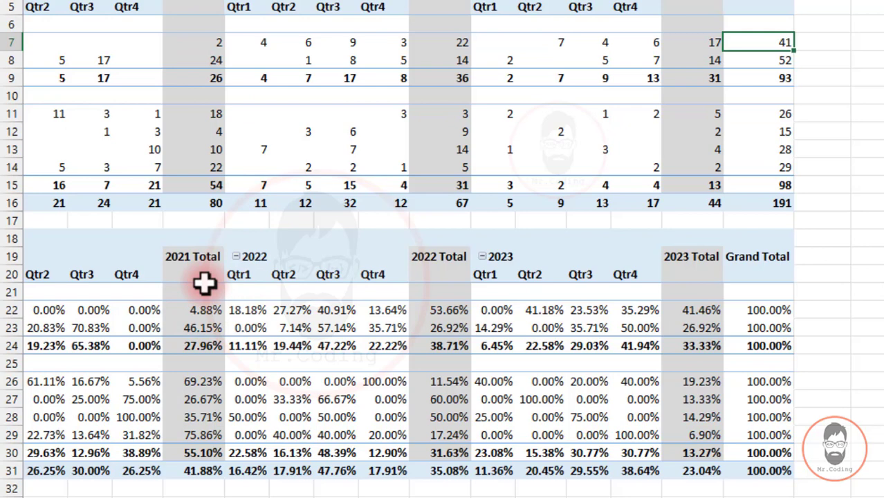
Examine the 2021, 2022 and 2023 Total columns of the lower PivotTable against its Grand Total column.
{"action": "left_click_drag", "start_coordinate": [192, 293], "coordinate": [215, 380]}
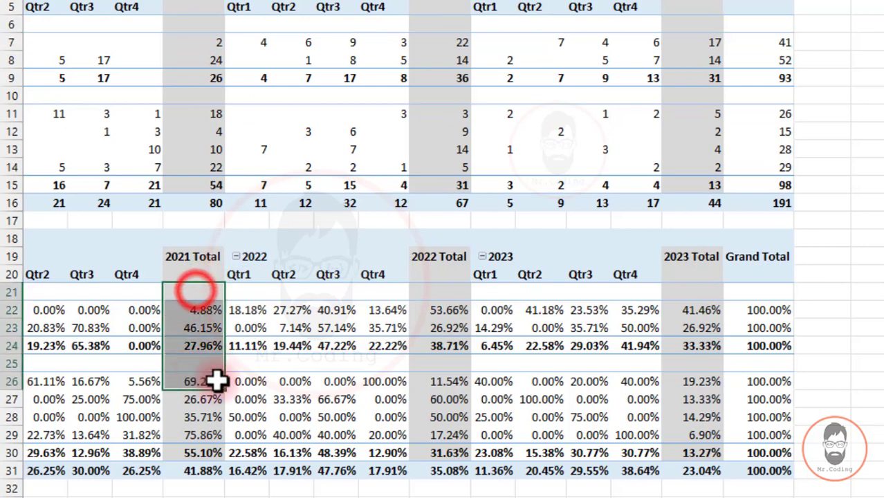
{"action": "left_click_drag", "start_coordinate": [765, 260], "coordinate": [781, 392]}
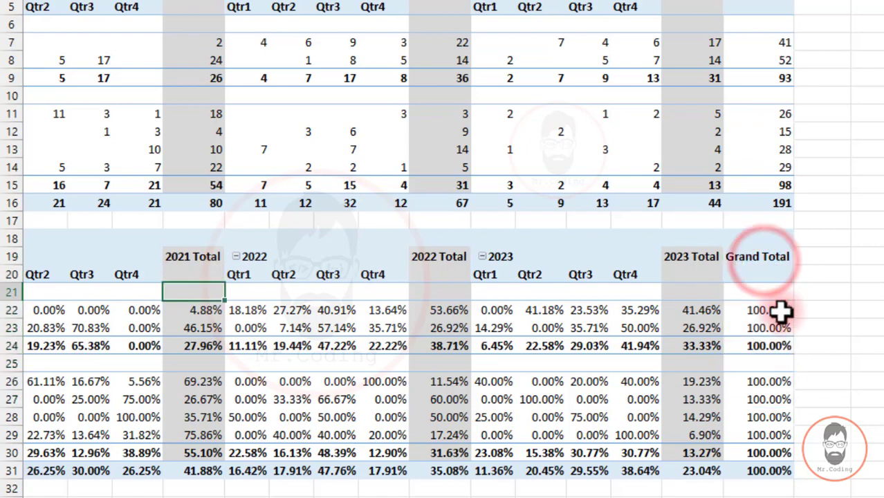
{"action": "left_click", "coordinate": [781, 311]}
{"action": "left_click_drag", "start_coordinate": [700, 258], "coordinate": [683, 446]}
{"action": "left_click_drag", "start_coordinate": [436, 278], "coordinate": [442, 446]}
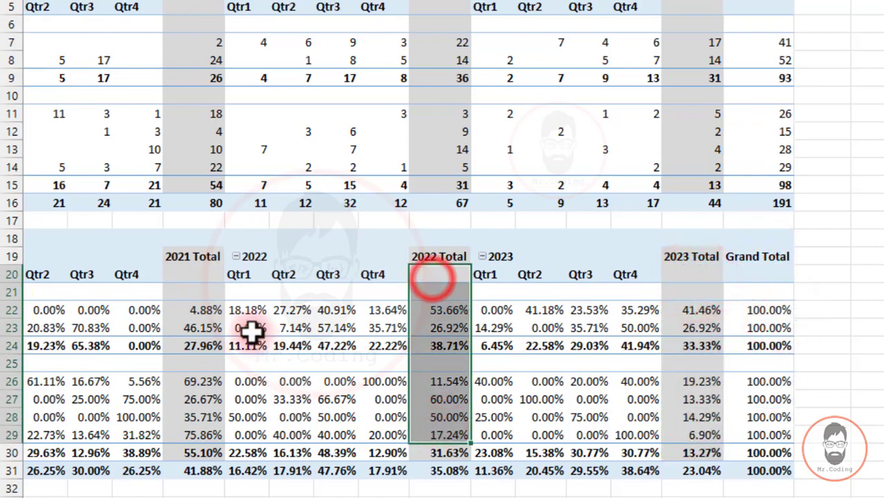
{"action": "left_click_drag", "start_coordinate": [183, 277], "coordinate": [207, 419]}
Check the quarterly Keyboard USB and Mouse Wireless percentages for 2021 and 2022 in the lower PivotTable against the upper 2021 totals.
{"action": "left_click_drag", "start_coordinate": [740, 497], "coordinate": [703, 497]}
{"action": "left_click_drag", "start_coordinate": [105, 311], "coordinate": [241, 323]}
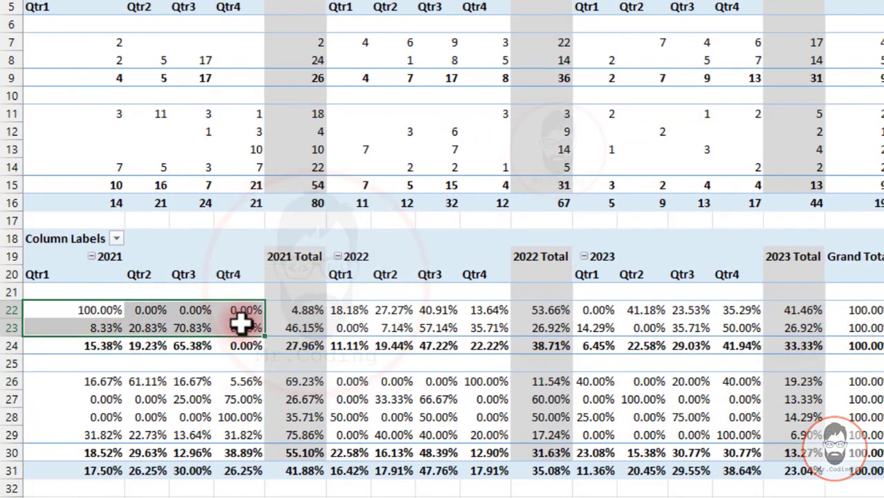
{"action": "left_click_drag", "start_coordinate": [310, 42], "coordinate": [312, 98]}
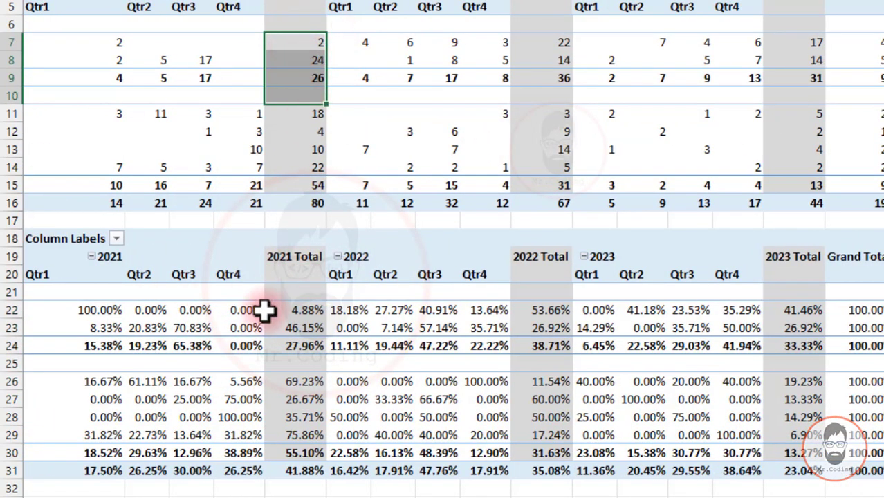
{"action": "left_click_drag", "start_coordinate": [245, 309], "coordinate": [98, 322]}
{"action": "left_click", "coordinate": [391, 326]}
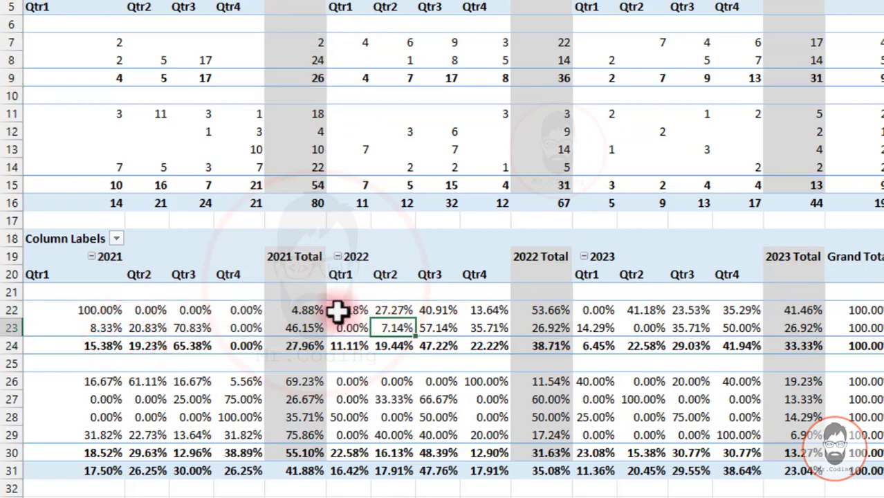
{"action": "left_click_drag", "start_coordinate": [339, 310], "coordinate": [487, 310]}
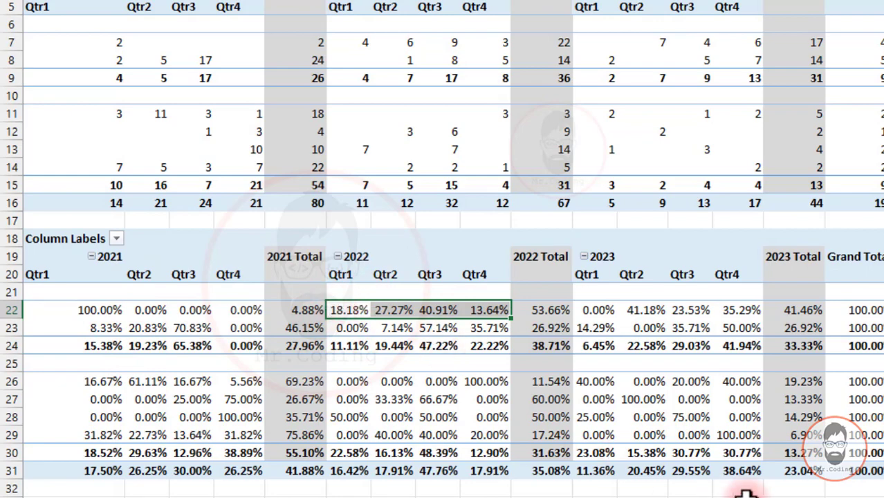
Select the Keyboard USB percentages for 2021, 2022 and 2023 Total together to compare them with its Grand Total.
{"action": "scroll", "coordinate": [450, 277], "scroll_direction": "right", "scroll_amount": 2}
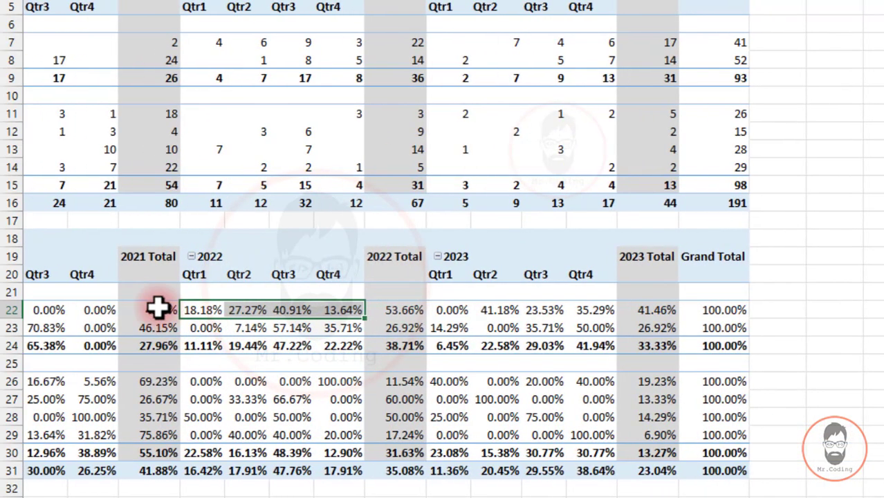
{"action": "left_click", "coordinate": [152, 309]}
{"action": "left_click", "coordinate": [396, 310], "text": "ctrl"}
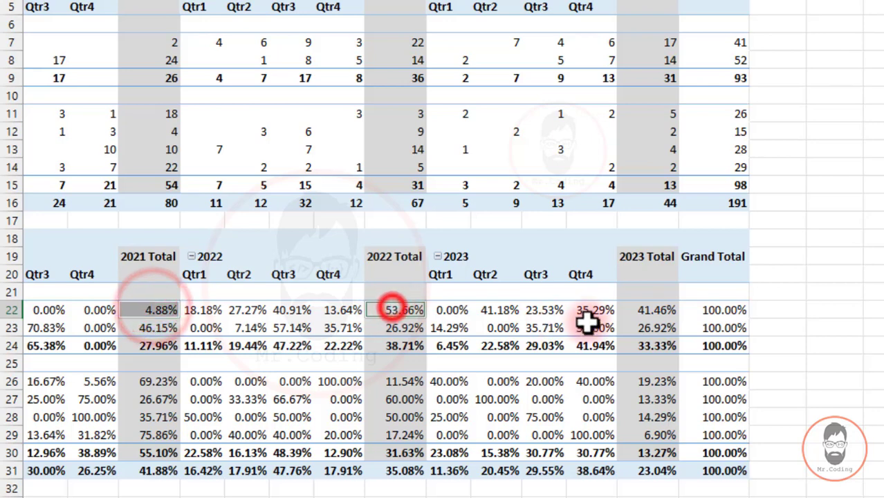
{"action": "left_click", "coordinate": [646, 309], "text": "ctrl"}
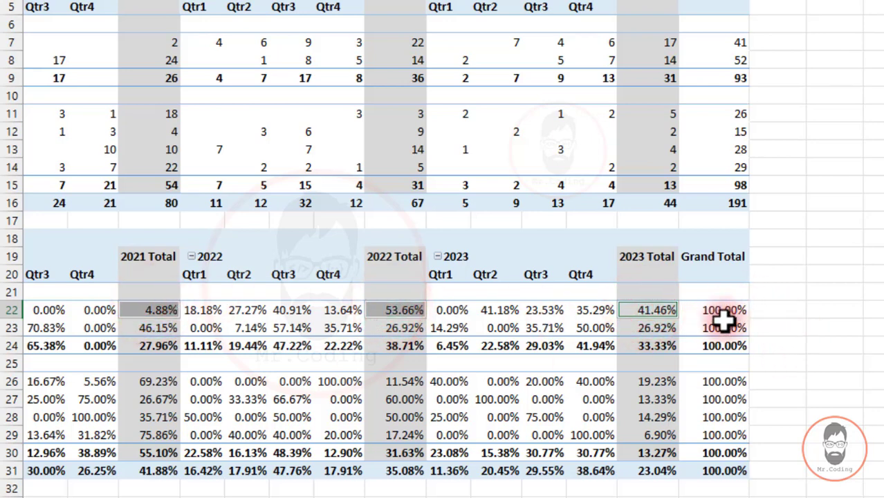
Show the Sum of Qty values in the lower PivotTable as % of Parent Total with Category as the base field.
{"action": "scroll", "coordinate": [327, 316], "scroll_direction": "left", "scroll_amount": 3}
{"action": "left_click", "coordinate": [315, 310]}
{"action": "right_click", "coordinate": [315, 310]}
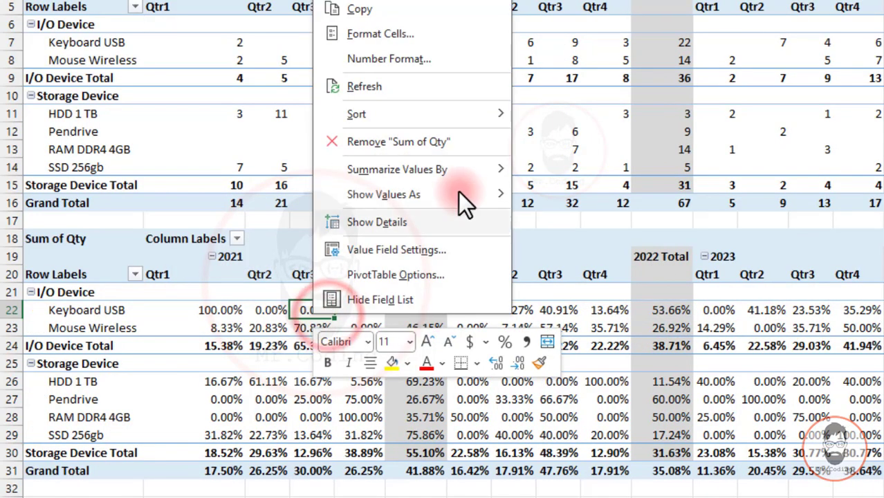
{"action": "mouse_move", "coordinate": [468, 195]}
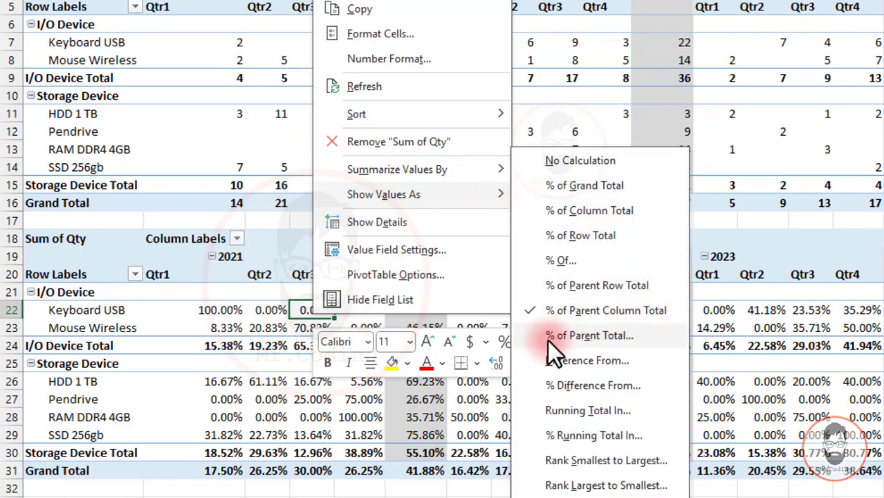
{"action": "left_click", "coordinate": [585, 337]}
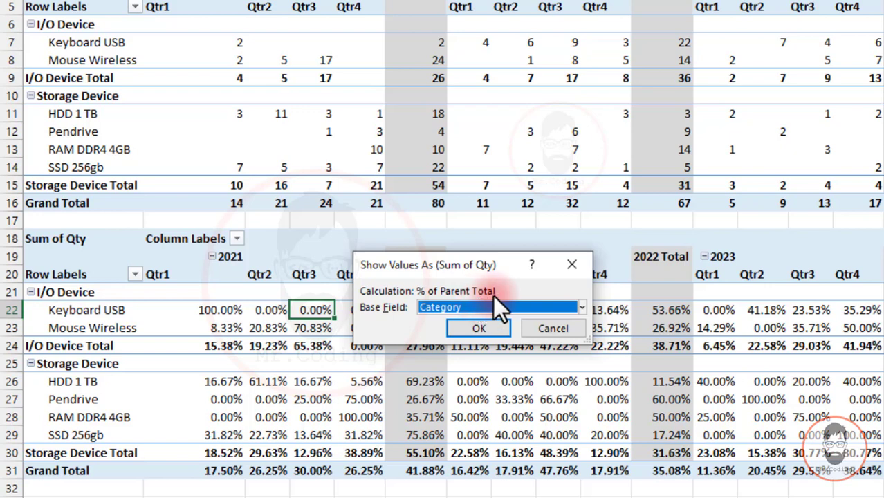
{"action": "left_click", "coordinate": [576, 306]}
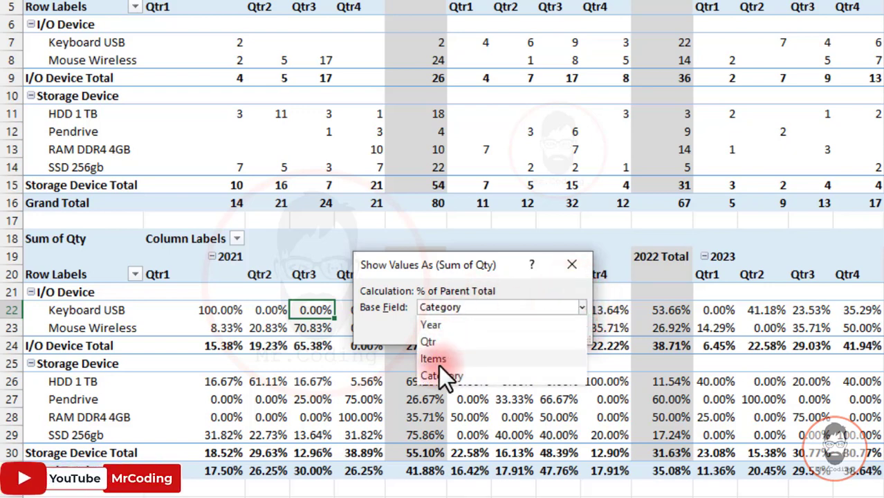
{"action": "left_click_drag", "start_coordinate": [482, 276], "coordinate": [475, 305]}
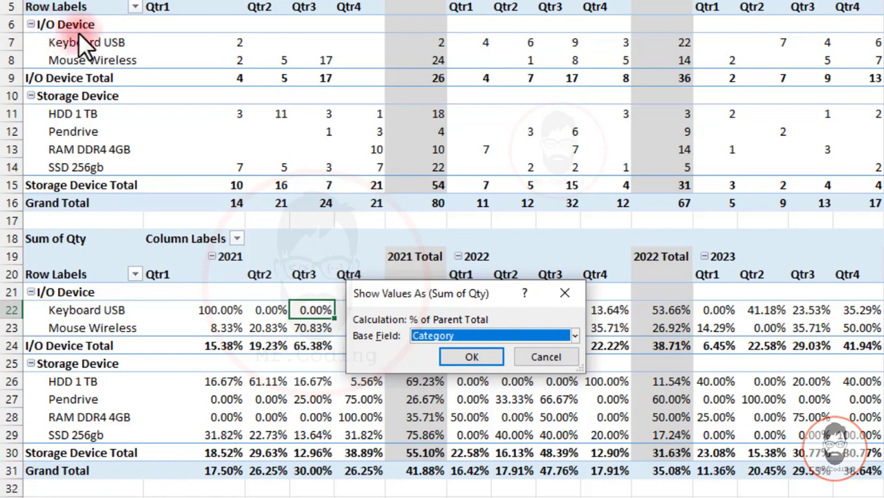
{"action": "scroll", "coordinate": [328, 86], "scroll_direction": "up", "scroll_amount": 1}
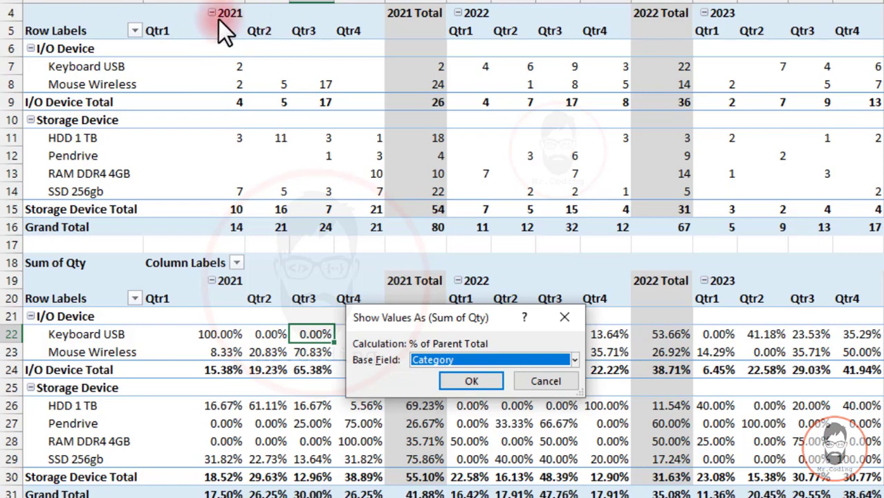
{"action": "left_click", "coordinate": [467, 357]}
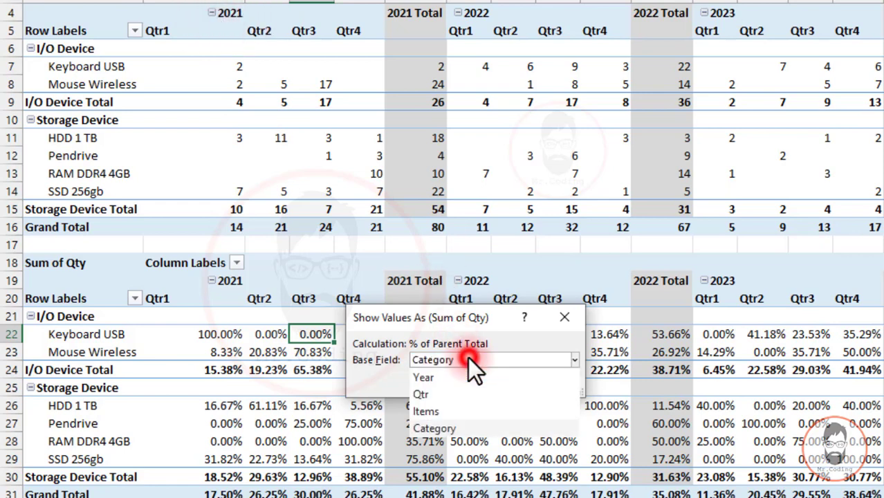
{"action": "left_click", "coordinate": [441, 425]}
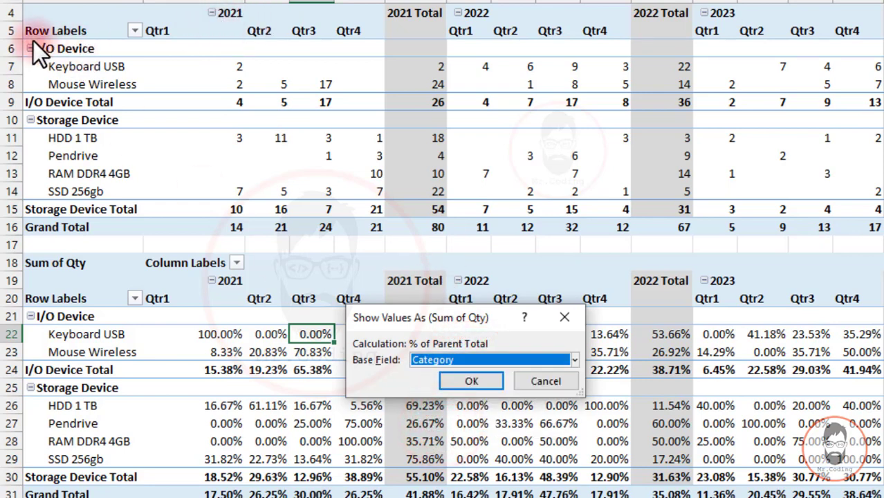
{"action": "left_click", "coordinate": [469, 379]}
Examine the lower I/O Device Total row and the 2021 Qtr1 percentages of Keyboard USB and Mouse Wireless.
{"action": "left_click", "coordinate": [153, 368]}
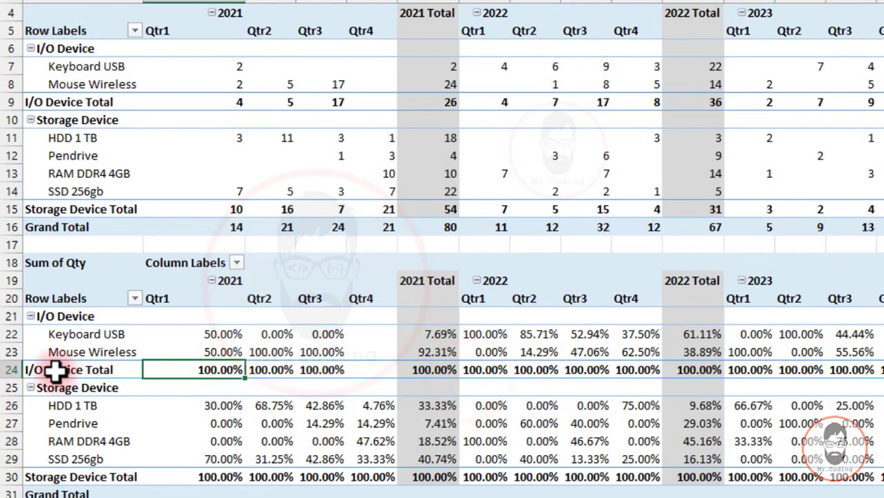
{"action": "left_click", "coordinate": [3, 370]}
{"action": "left_click", "coordinate": [201, 369]}
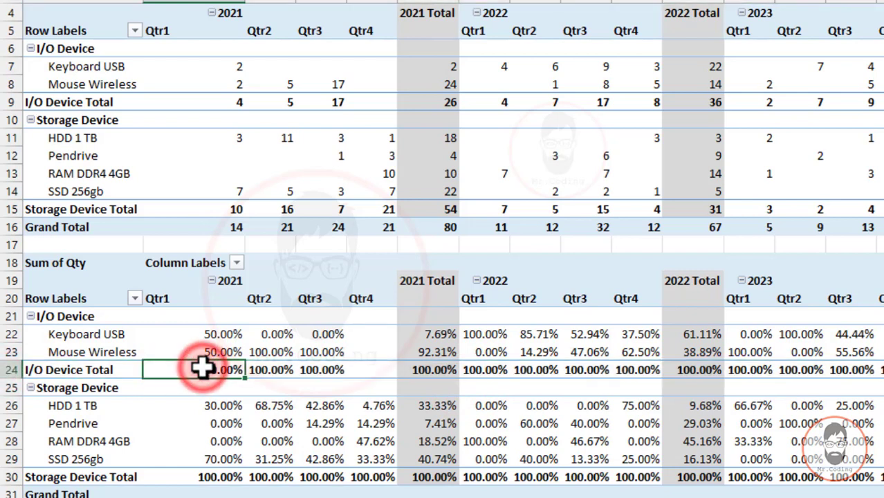
{"action": "left_click", "coordinate": [22, 369]}
{"action": "left_click_drag", "start_coordinate": [211, 334], "coordinate": [228, 344]}
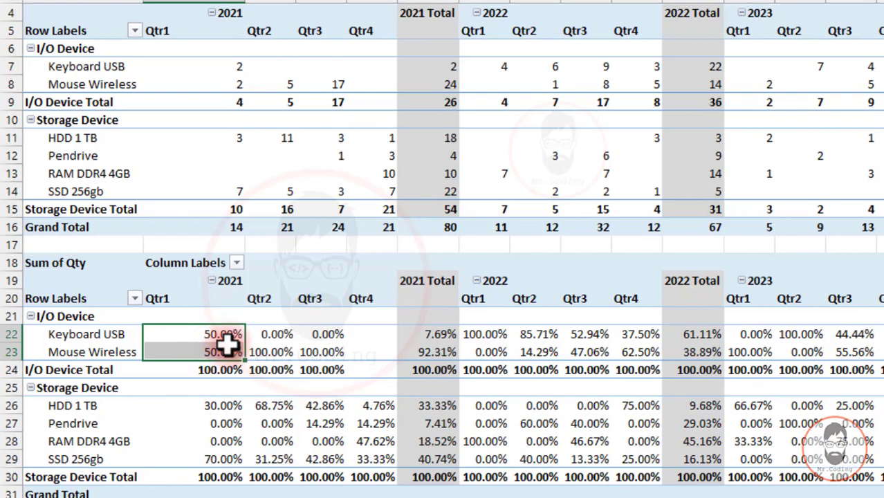
Check which Show Values As calculation is active in the lower PivotTable and highlight its whole I/O Device Total row.
{"action": "right_click", "coordinate": [239, 345]}
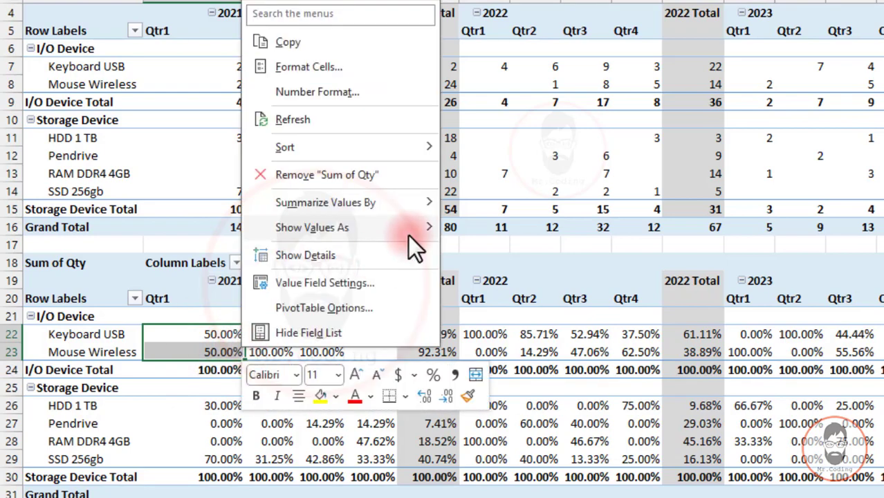
{"action": "mouse_move", "coordinate": [410, 231]}
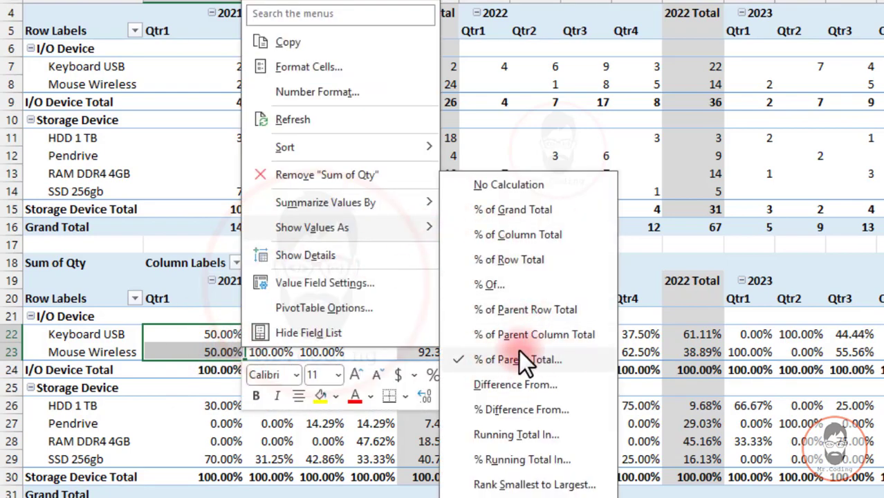
{"action": "left_click", "coordinate": [213, 370]}
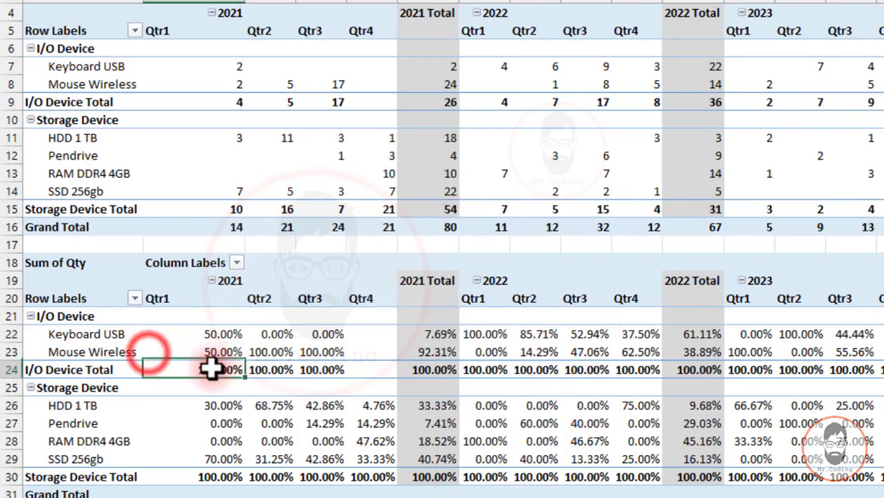
{"action": "left_click", "coordinate": [15, 370]}
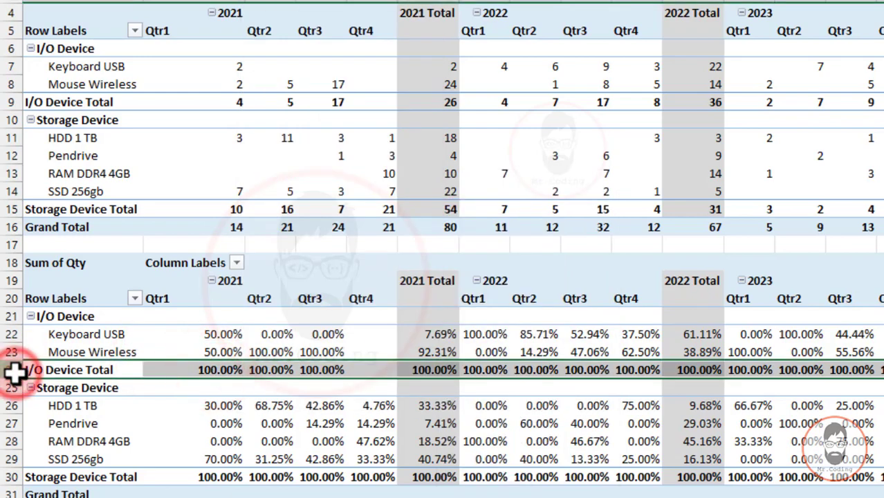
Show the lower Sum of Qty values as % of Parent Row Total and inspect the 2021 quarters of the I/O Device Total row.
{"action": "right_click", "coordinate": [259, 348]}
{"action": "mouse_move", "coordinate": [416, 230]}
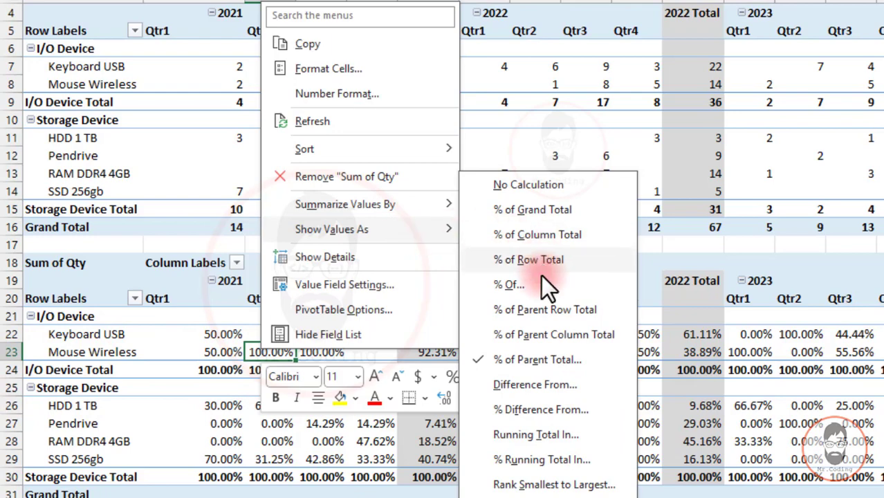
{"action": "left_click", "coordinate": [562, 310]}
{"action": "left_click_drag", "start_coordinate": [208, 370], "coordinate": [381, 373]}
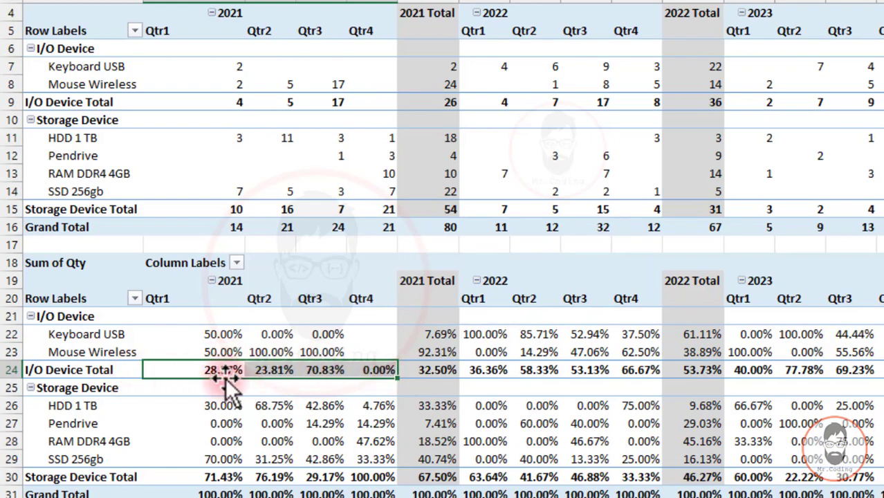
Return the lower Sum of Qty values to % of Parent Total with base field Category and highlight the category subtotal rows.
{"action": "right_click", "coordinate": [269, 372]}
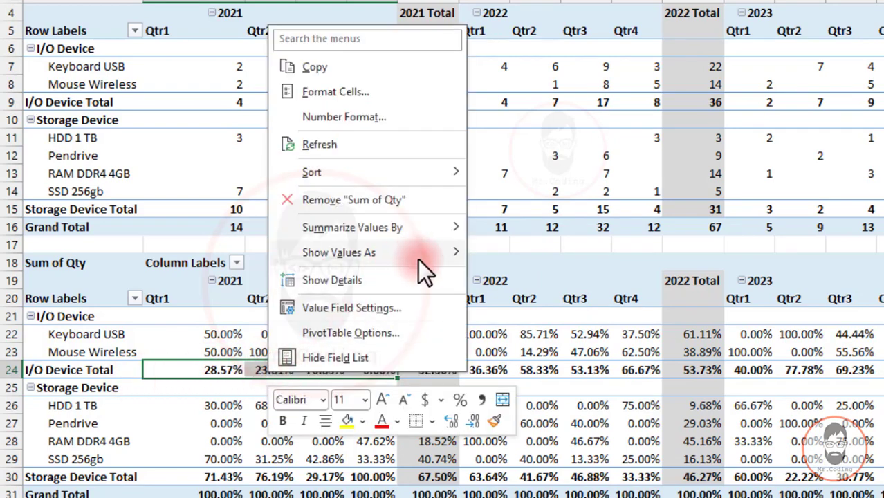
{"action": "mouse_move", "coordinate": [429, 253]}
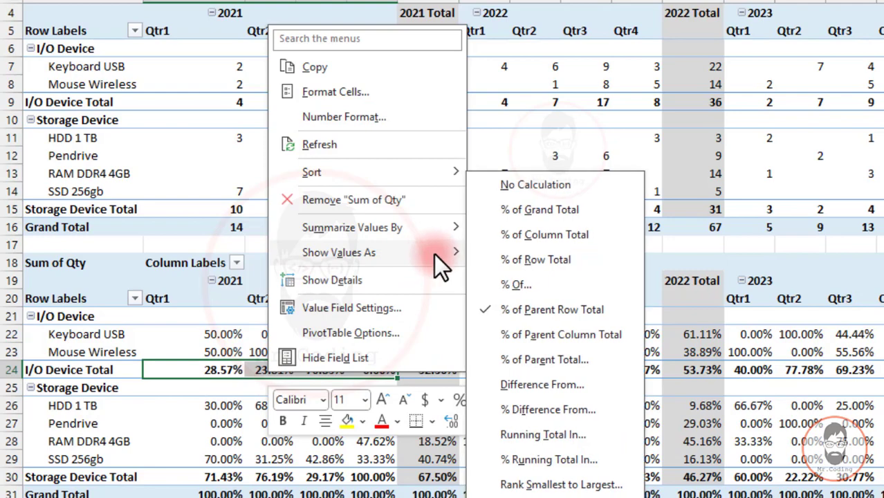
{"action": "left_click", "coordinate": [558, 358]}
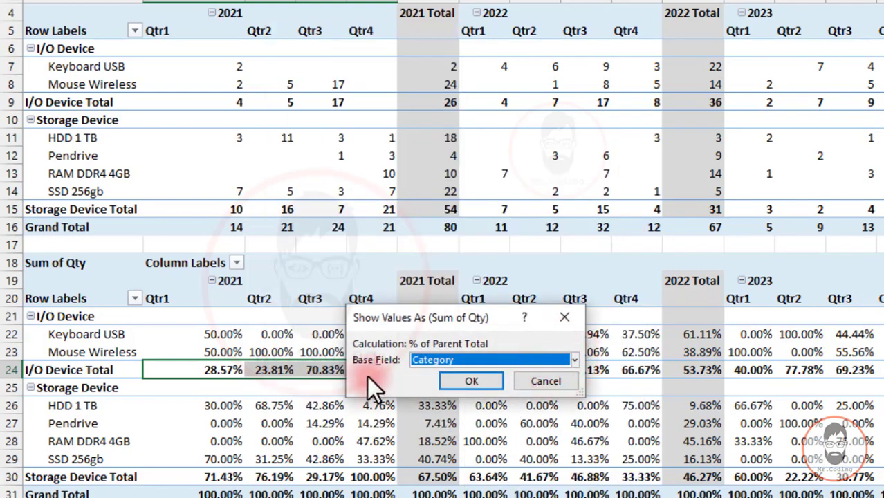
{"action": "left_click", "coordinate": [456, 358]}
{"action": "left_click", "coordinate": [443, 427]}
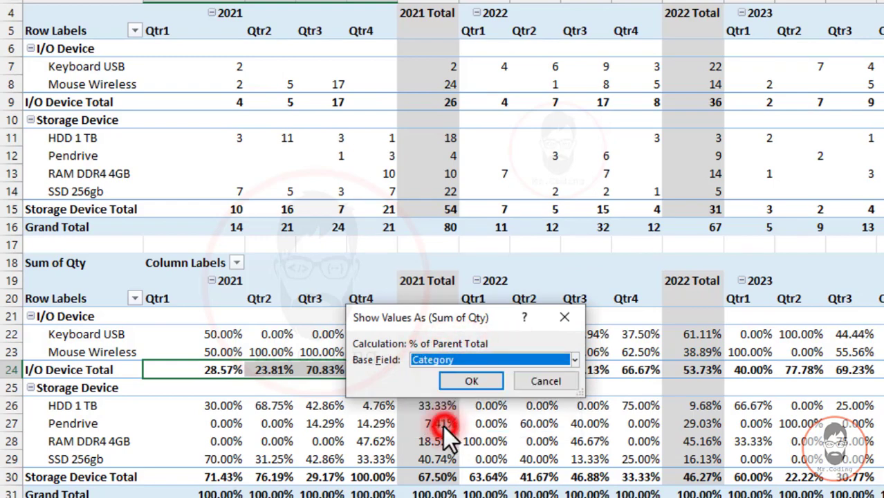
{"action": "left_click", "coordinate": [476, 380]}
{"action": "left_click", "coordinate": [31, 369]}
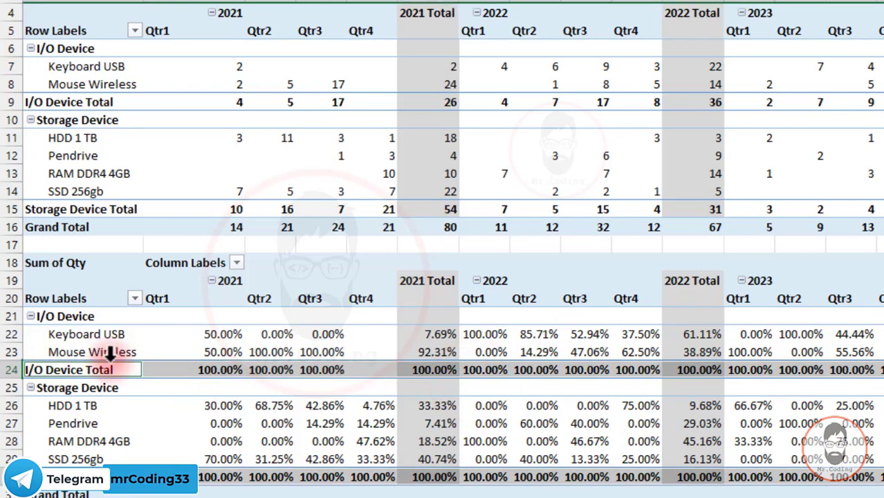
Inspect the lower I/O Device Total for 2021 Qtr1 and the Qtr1 to Qtr3 percentages of Keyboard USB and Mouse Wireless.
{"action": "left_click", "coordinate": [203, 370]}
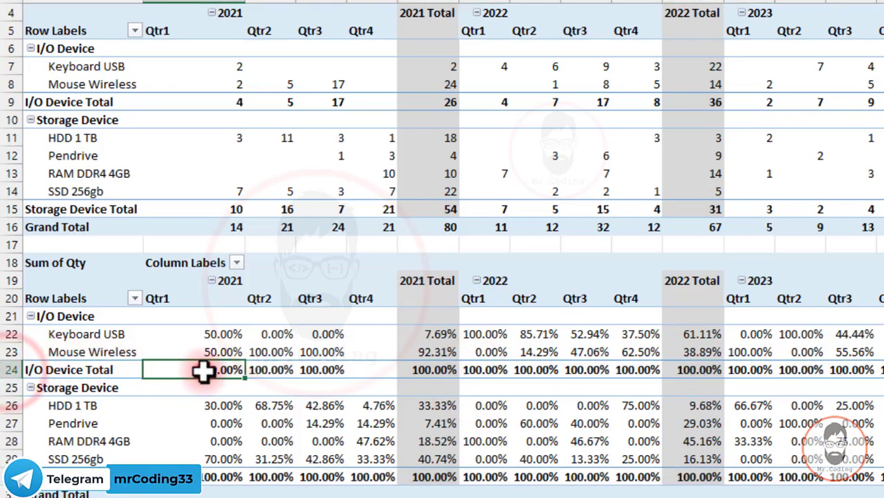
{"action": "left_click_drag", "start_coordinate": [193, 333], "coordinate": [317, 351]}
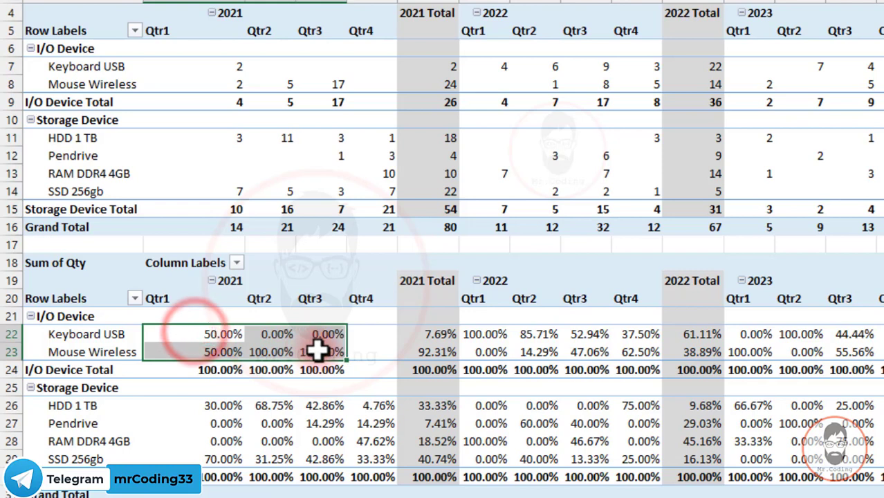
{"action": "left_click", "coordinate": [218, 390]}
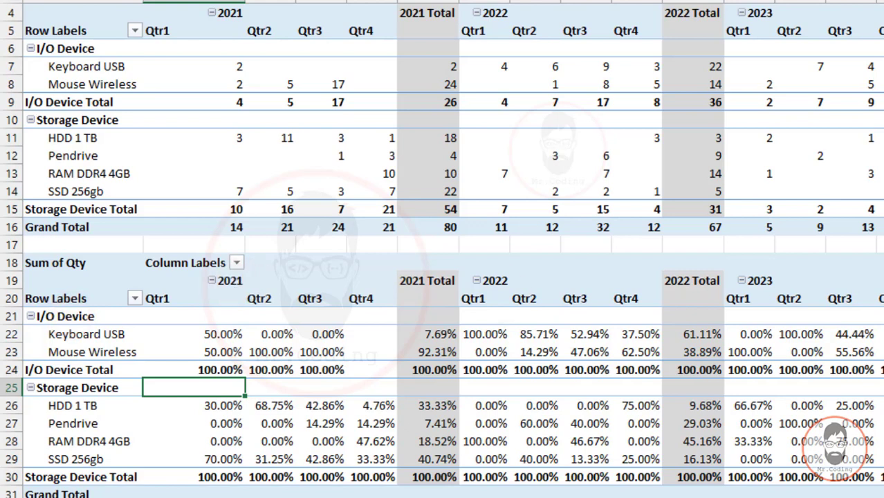
Change the base field of the lower Sum of Qty's % of Parent Total calculation to Year.
{"action": "right_click", "coordinate": [214, 350]}
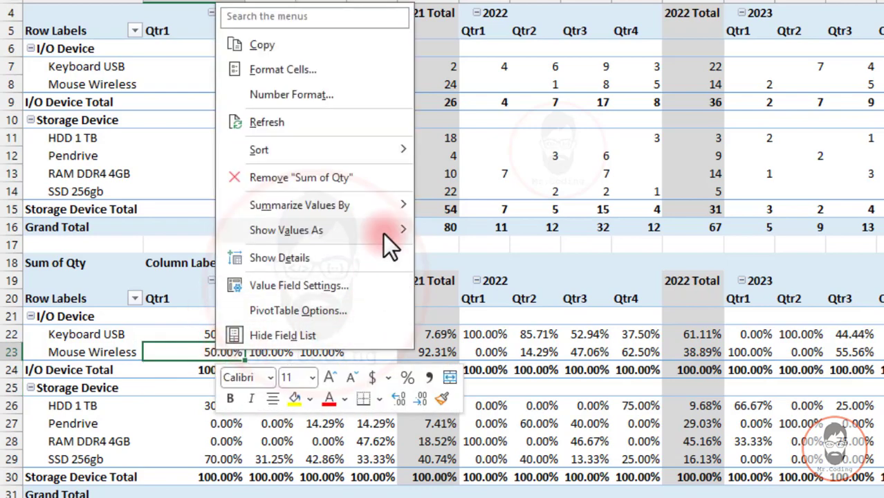
{"action": "mouse_move", "coordinate": [383, 232]}
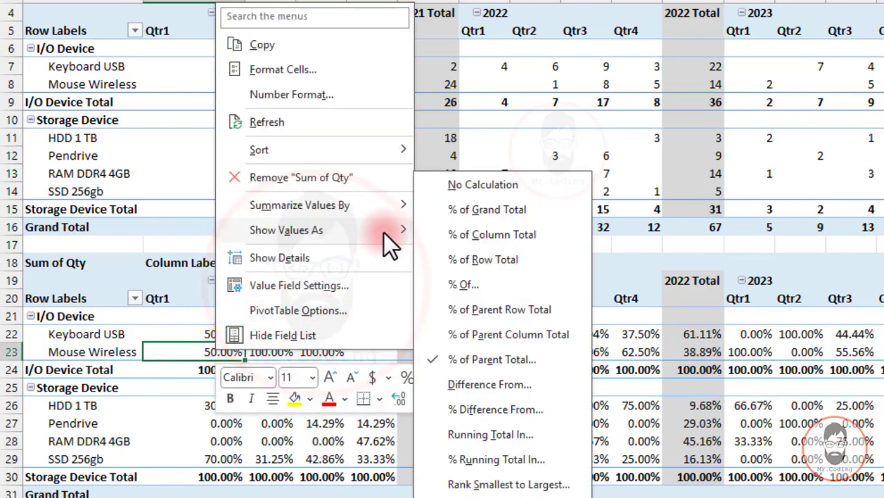
{"action": "left_click", "coordinate": [511, 356]}
{"action": "left_click", "coordinate": [454, 359]}
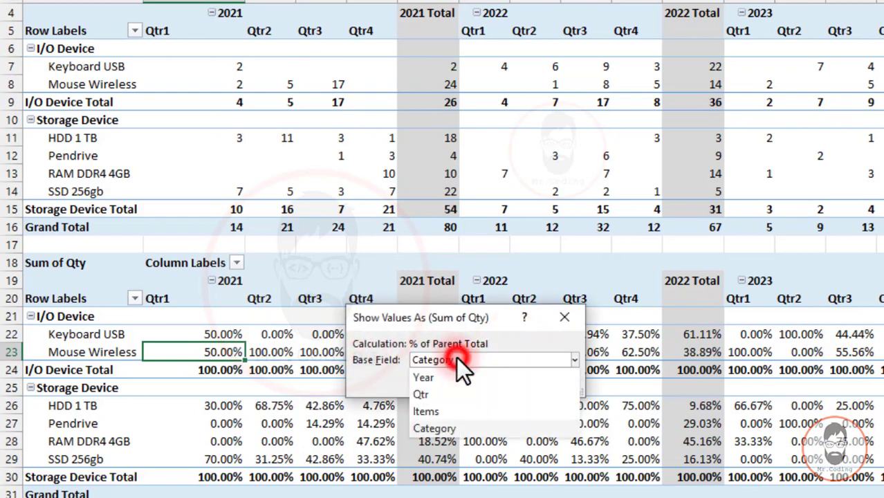
{"action": "left_click", "coordinate": [429, 379]}
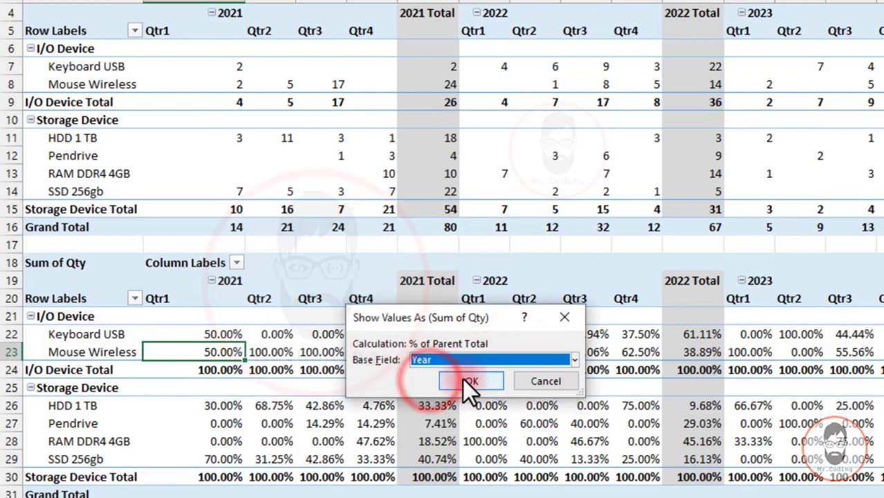
{"action": "left_click", "coordinate": [463, 379]}
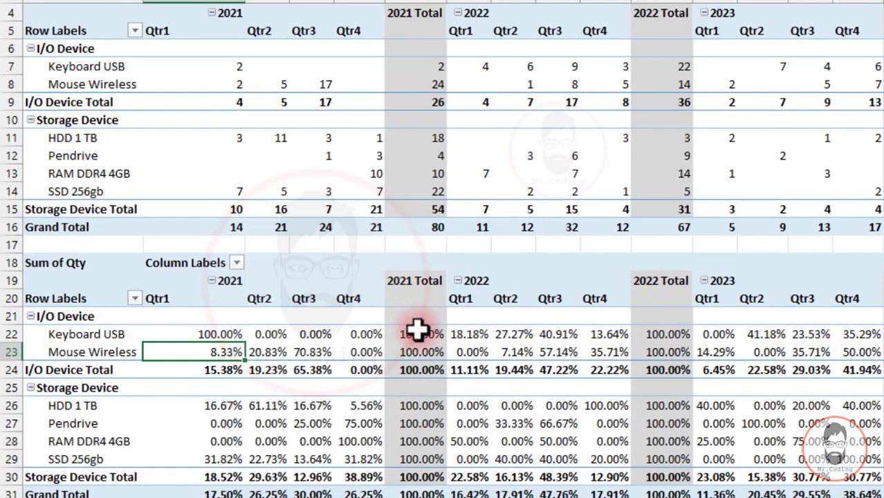
Highlight the lower 2021 Total column, followed by the 2021 quarterly percentages of the I/O Device items.
{"action": "left_click_drag", "start_coordinate": [417, 331], "coordinate": [419, 486]}
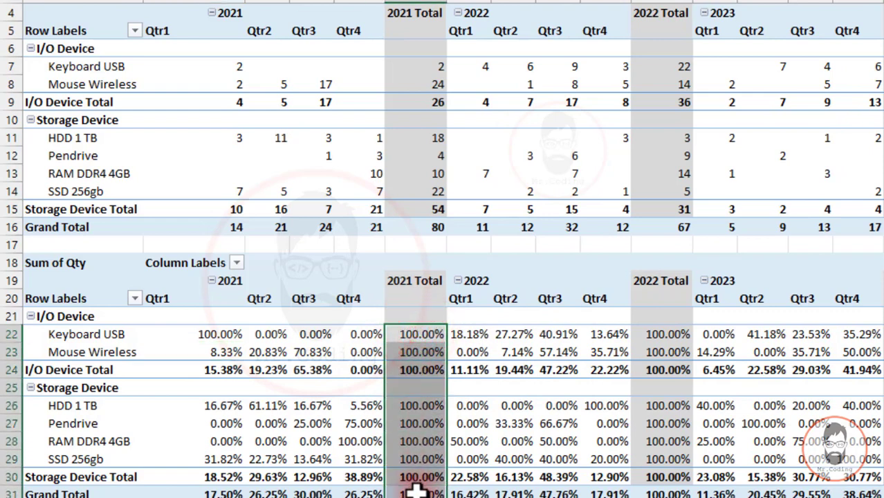
{"action": "left_click", "coordinate": [367, 337]}
{"action": "left_click_drag", "start_coordinate": [366, 337], "coordinate": [213, 343]}
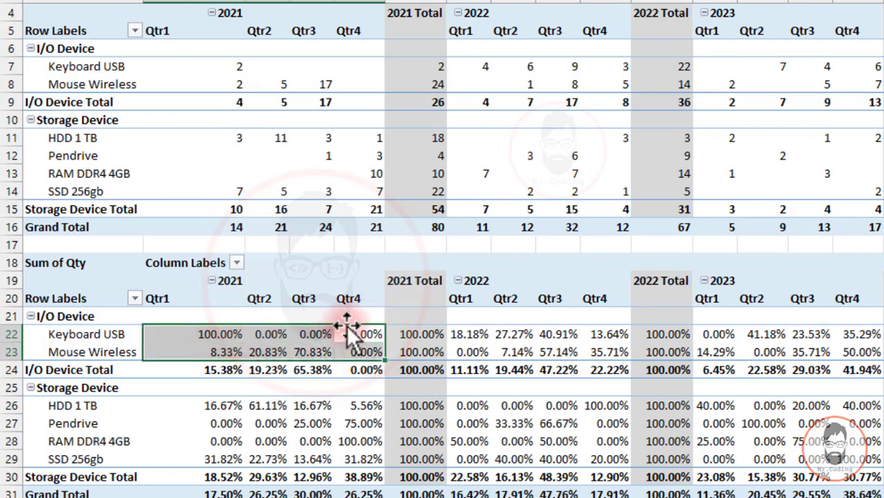
Compare Keyboard USB's 2021 total and quarterly quantities in the upper PivotTable with its percentages in the lower one.
{"action": "left_click", "coordinate": [412, 68]}
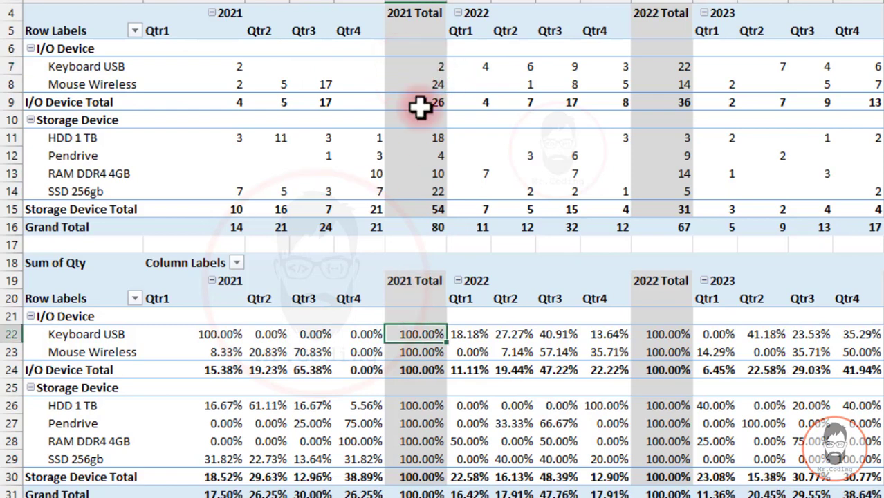
{"action": "left_click", "coordinate": [408, 335]}
{"action": "left_click", "coordinate": [412, 67]}
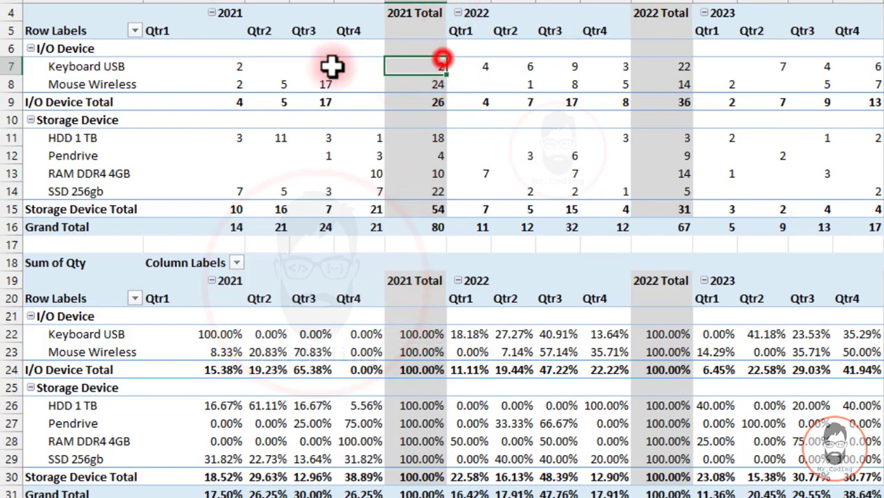
{"action": "left_click_drag", "start_coordinate": [350, 68], "coordinate": [203, 66]}
{"action": "left_click", "coordinate": [203, 66]}
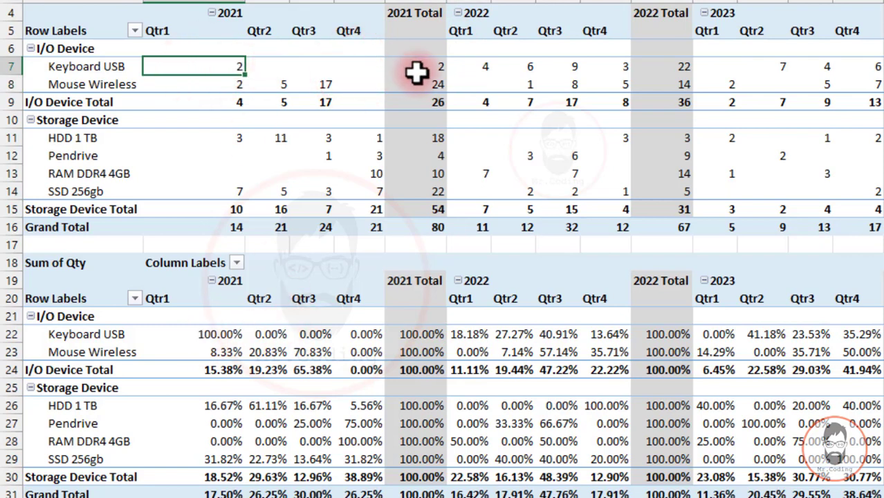
{"action": "left_click", "coordinate": [213, 333]}
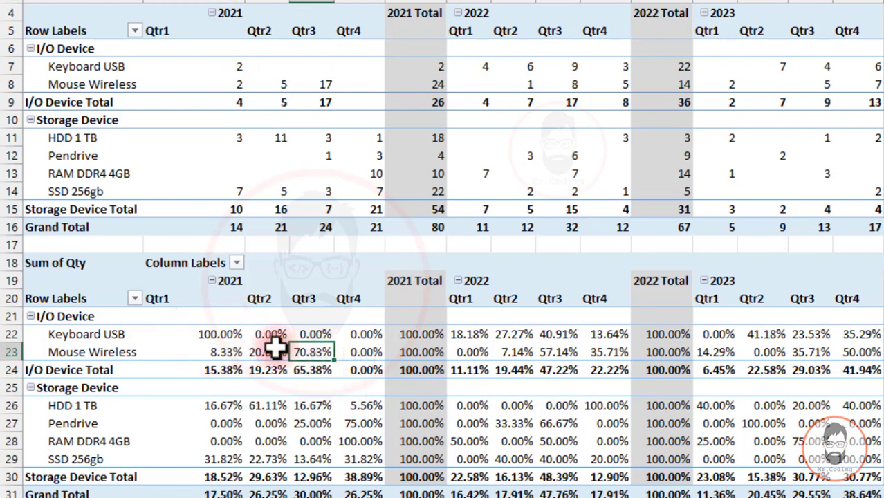
Review the base fields available for % of Parent Total in the lower PivotTable and close the dialog without changing anything.
{"action": "right_click", "coordinate": [306, 349]}
{"action": "mouse_move", "coordinate": [455, 228]}
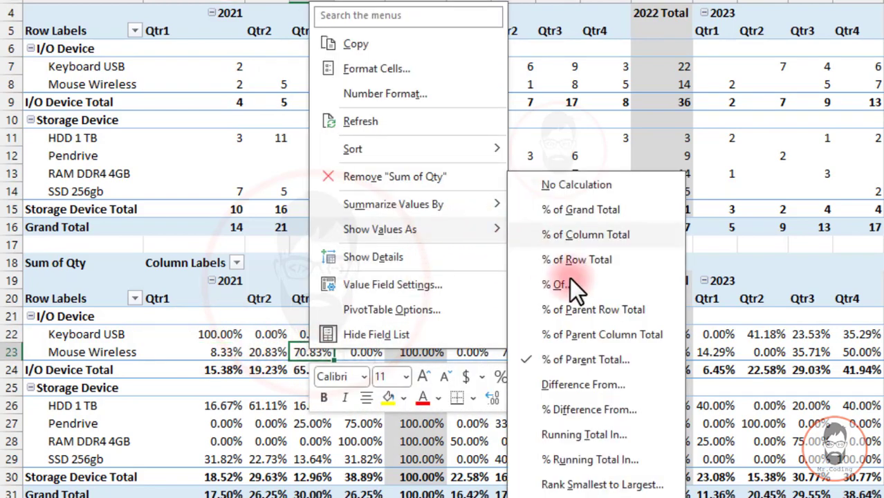
{"action": "left_click", "coordinate": [569, 365]}
{"action": "left_click", "coordinate": [497, 359]}
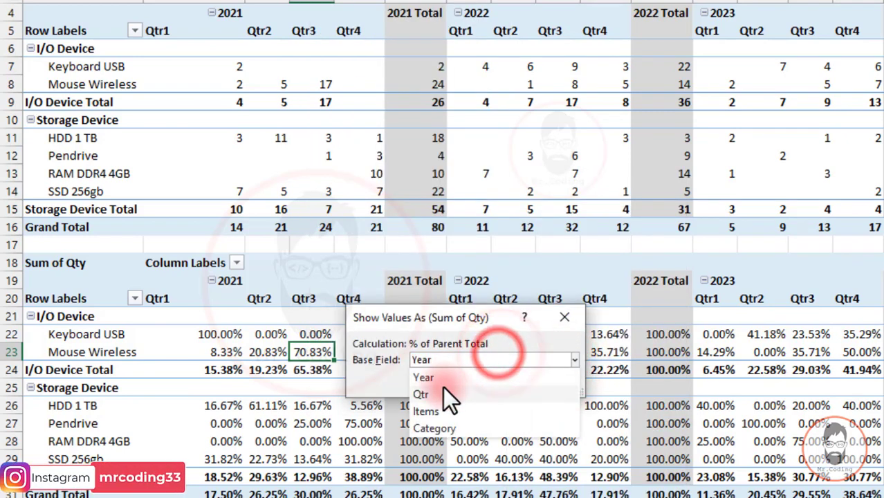
{"action": "left_click", "coordinate": [564, 317]}
{"action": "left_click", "coordinate": [564, 317]}
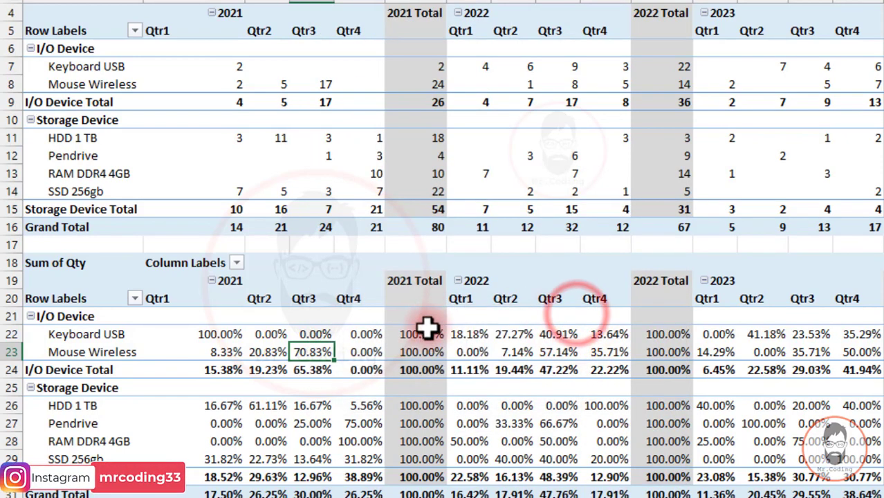
Trace the lower 2021 Total column and the I/O items' quarterly percentages, and check the active Show Values As calculation.
{"action": "left_click_drag", "start_coordinate": [427, 329], "coordinate": [428, 479]}
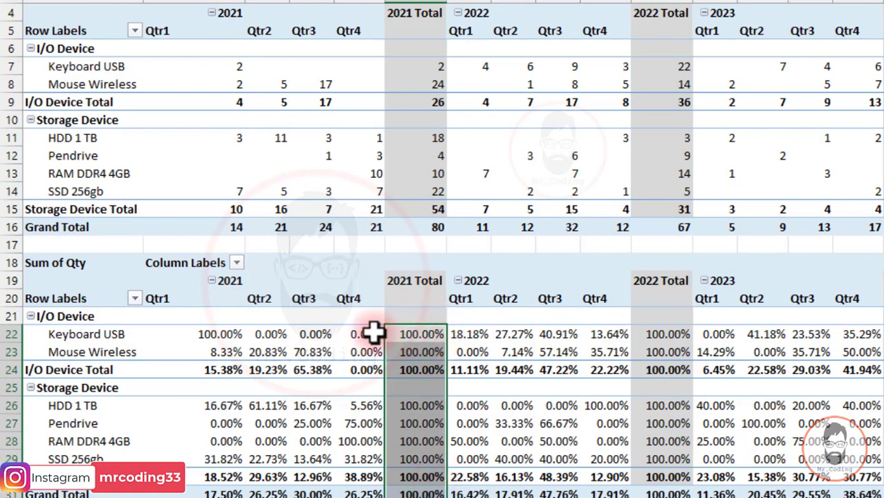
{"action": "left_click_drag", "start_coordinate": [373, 333], "coordinate": [229, 337]}
{"action": "left_click_drag", "start_coordinate": [375, 351], "coordinate": [230, 353]}
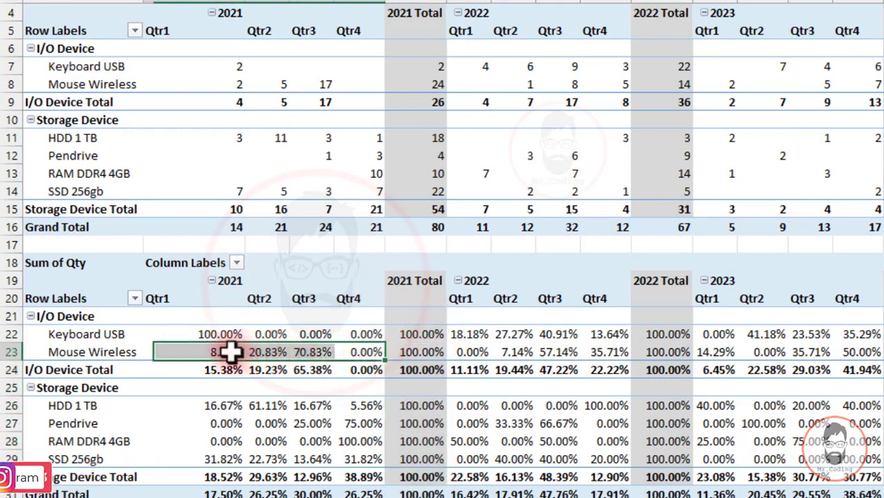
{"action": "right_click", "coordinate": [426, 350]}
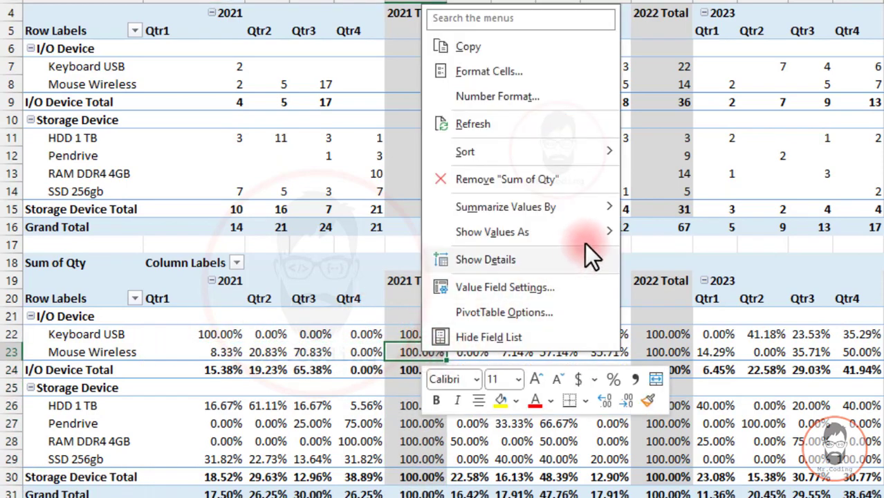
{"action": "mouse_move", "coordinate": [618, 229]}
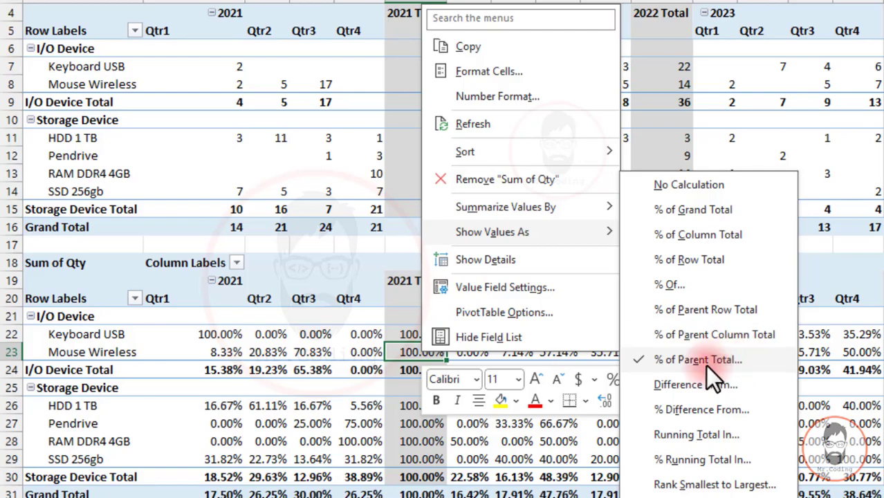
{"action": "key", "text": "Escape"}
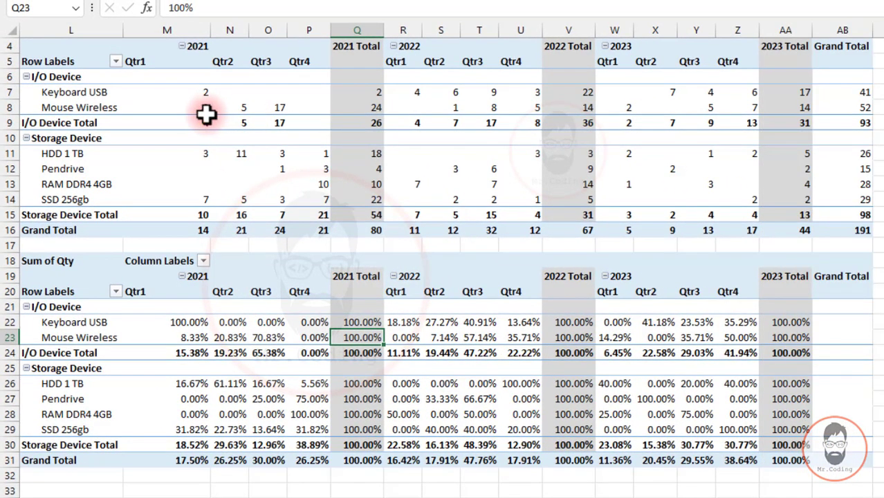
Copy the entire upper quantity PivotTable and paste it as a third PivotTable at cell L33.
{"action": "left_click_drag", "start_coordinate": [59, 56], "coordinate": [446, 159]}
{"action": "key", "text": "ctrl+a"}
{"action": "key", "text": "ctrl+c"}
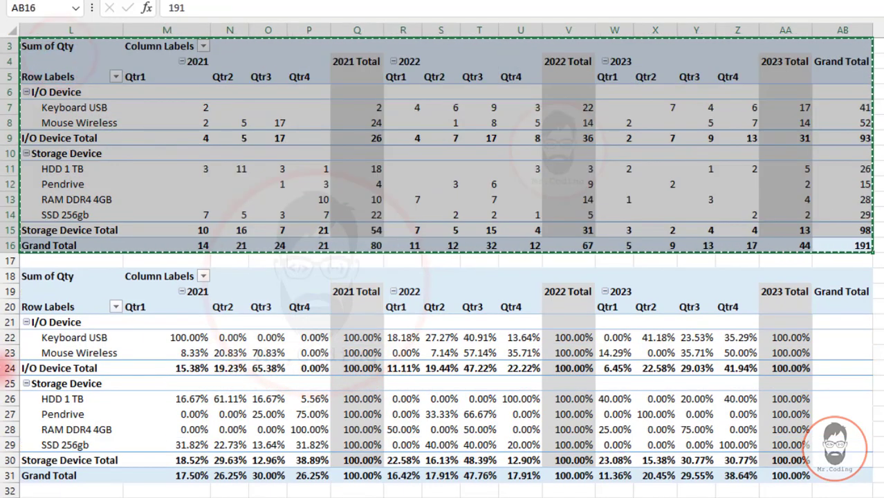
{"action": "scroll", "coordinate": [42, 352], "scroll_direction": "down", "scroll_amount": 3}
{"action": "left_click", "coordinate": [48, 370]}
{"action": "key", "text": "ctrl+v"}
Check the Show Values As calculation of the middle PivotTable from Pendrive's 2021 Qtr2 value and leave it unchanged.
{"action": "left_click", "coordinate": [233, 281]}
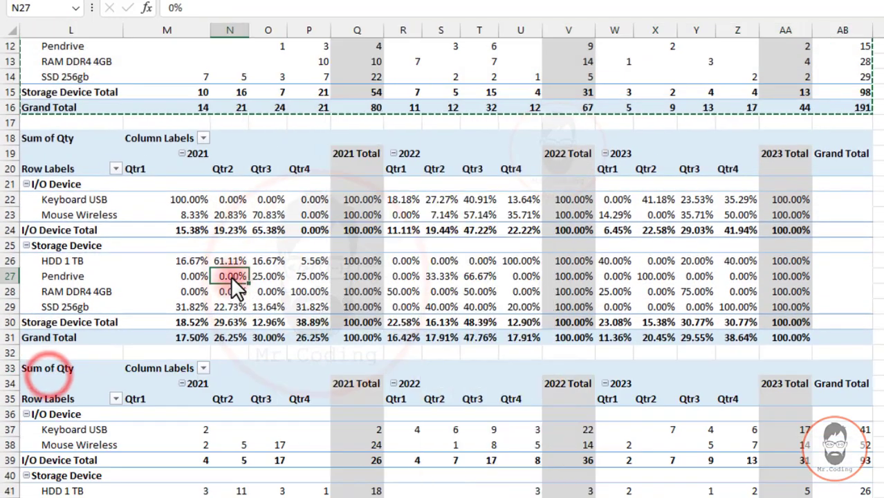
{"action": "right_click", "coordinate": [235, 283]}
{"action": "mouse_move", "coordinate": [392, 173]}
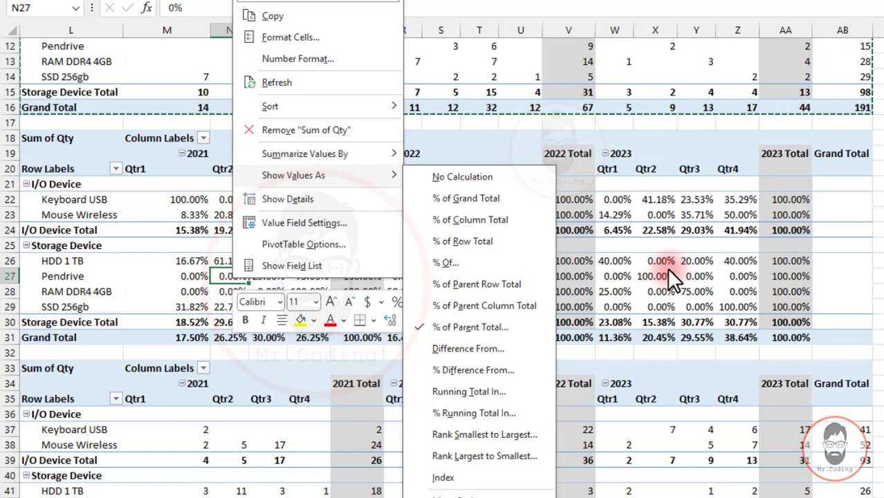
{"action": "key", "text": "Escape"}
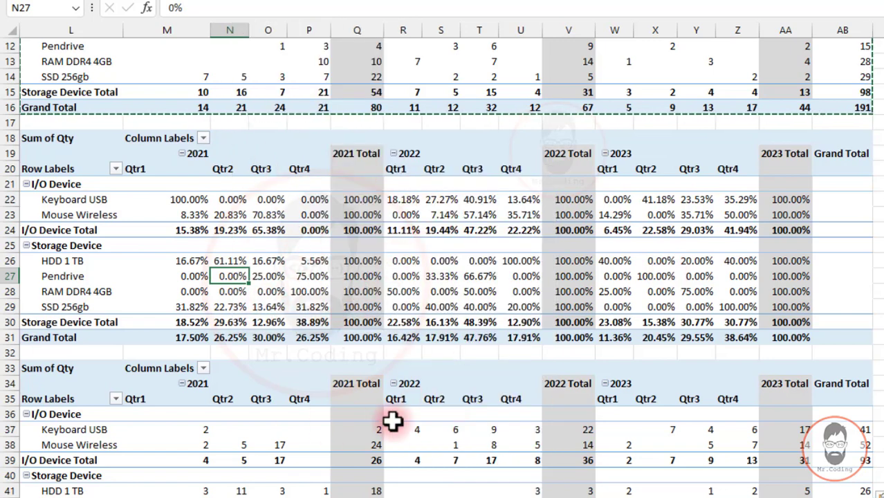